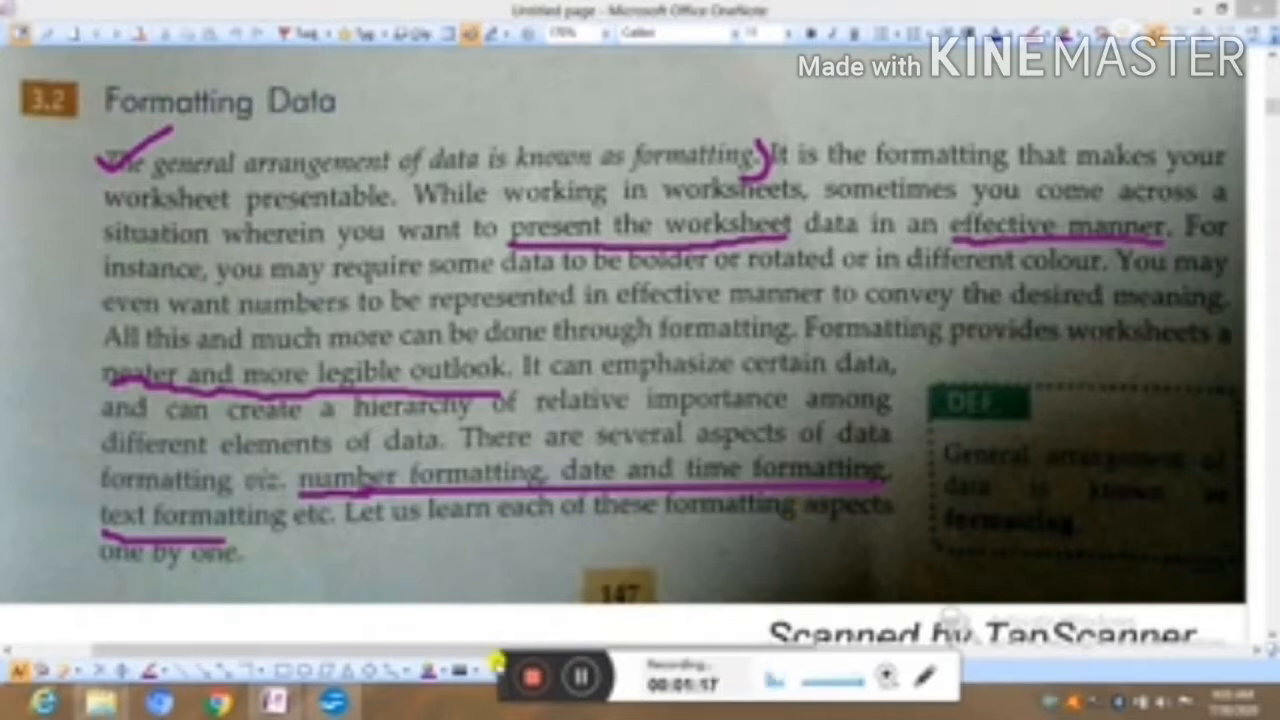
# Read the pages on formatting numbers and add small pen marks to the "Format cell→alignment" note beside the Format Cells figure.
pyautogui.scroll(-1, 562, 527)
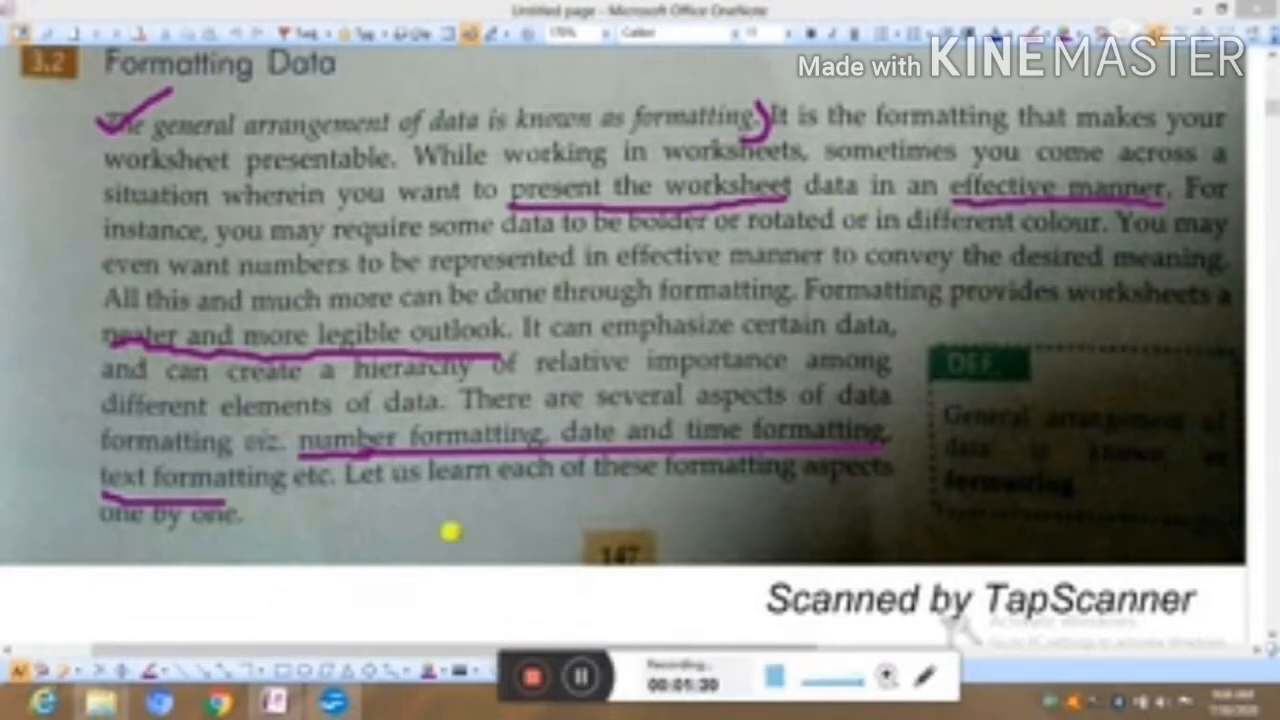
pyautogui.scroll(-5, 449, 528)
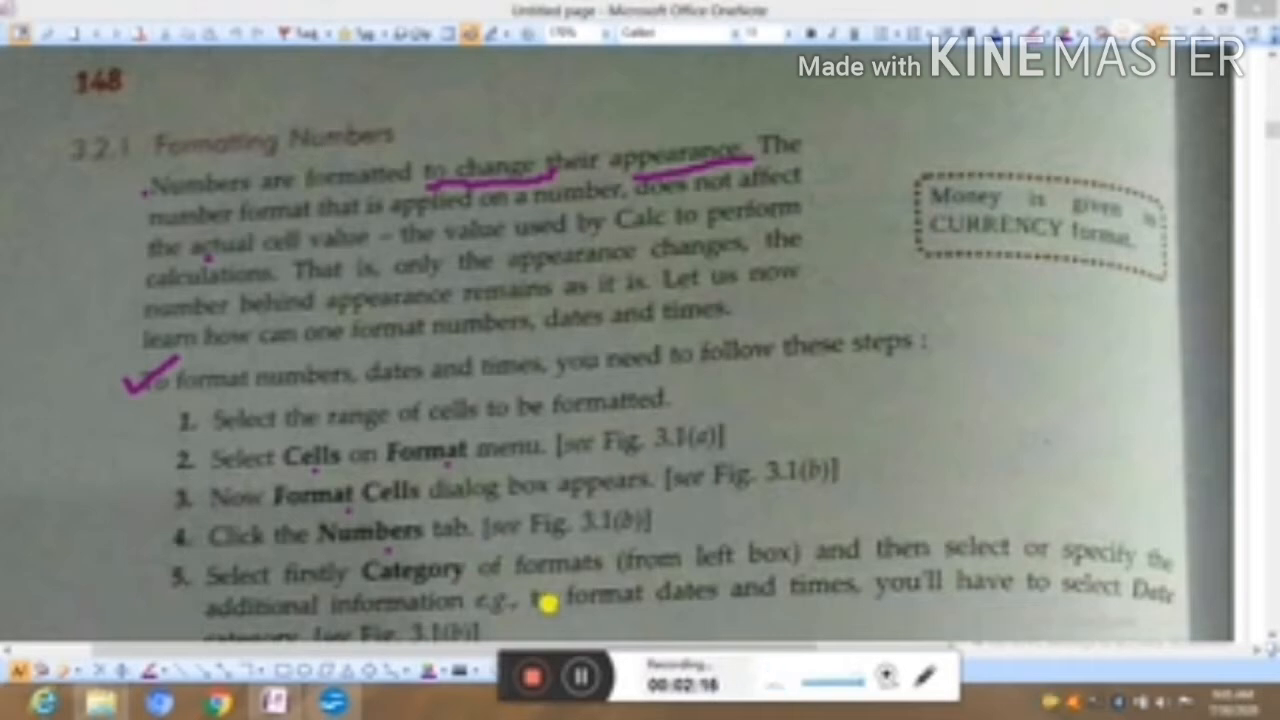
pyautogui.press('pagedown')
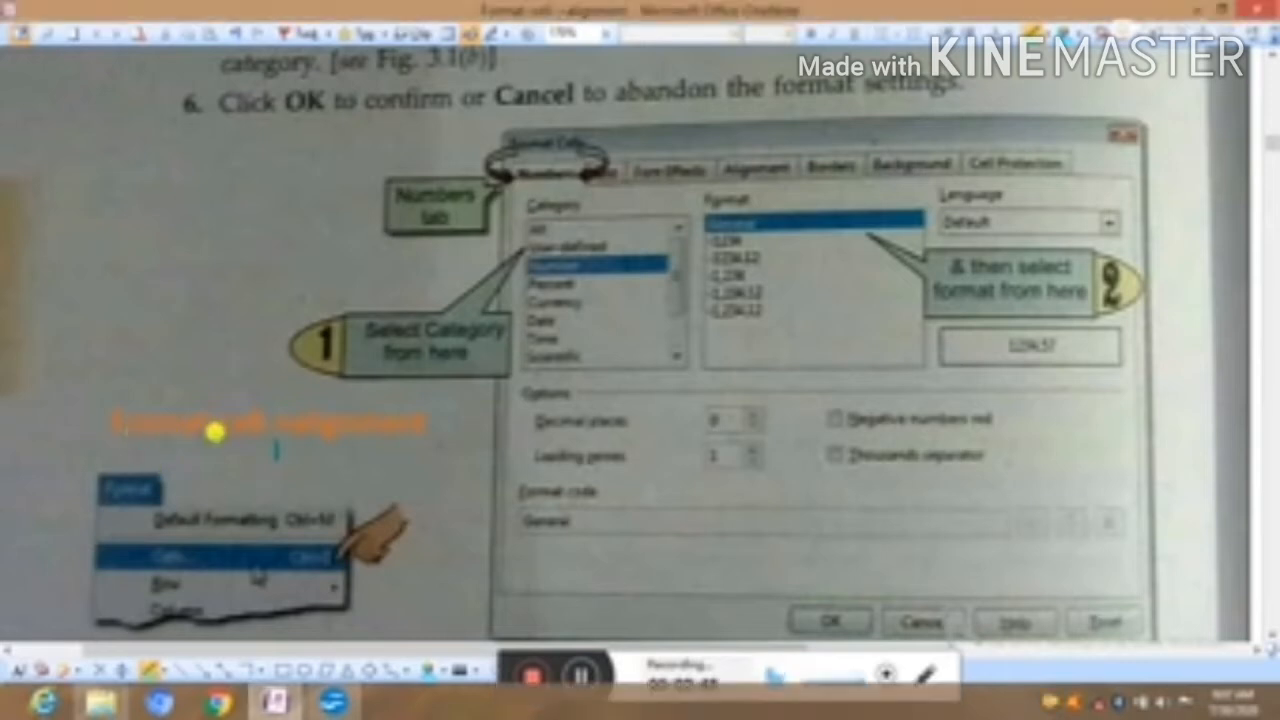
pyautogui.moveTo(245, 433); pyautogui.dragTo(245, 447)
pyautogui.moveTo(361, 447); pyautogui.dragTo(362, 461)
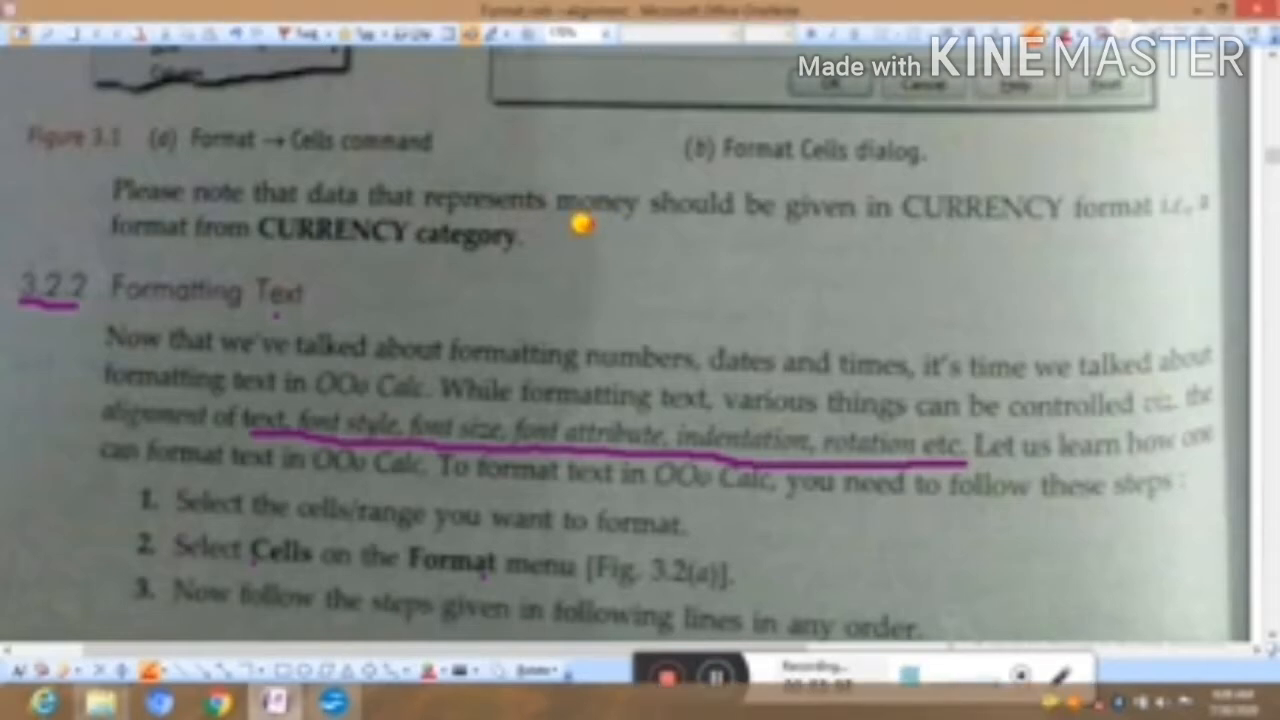
# Underline the advice to give money in CURRENCY format in red, and tick step 2 and underline "Cells" under Formatting Text.
pyautogui.moveTo(583, 226); pyautogui.dragTo(1208, 218)
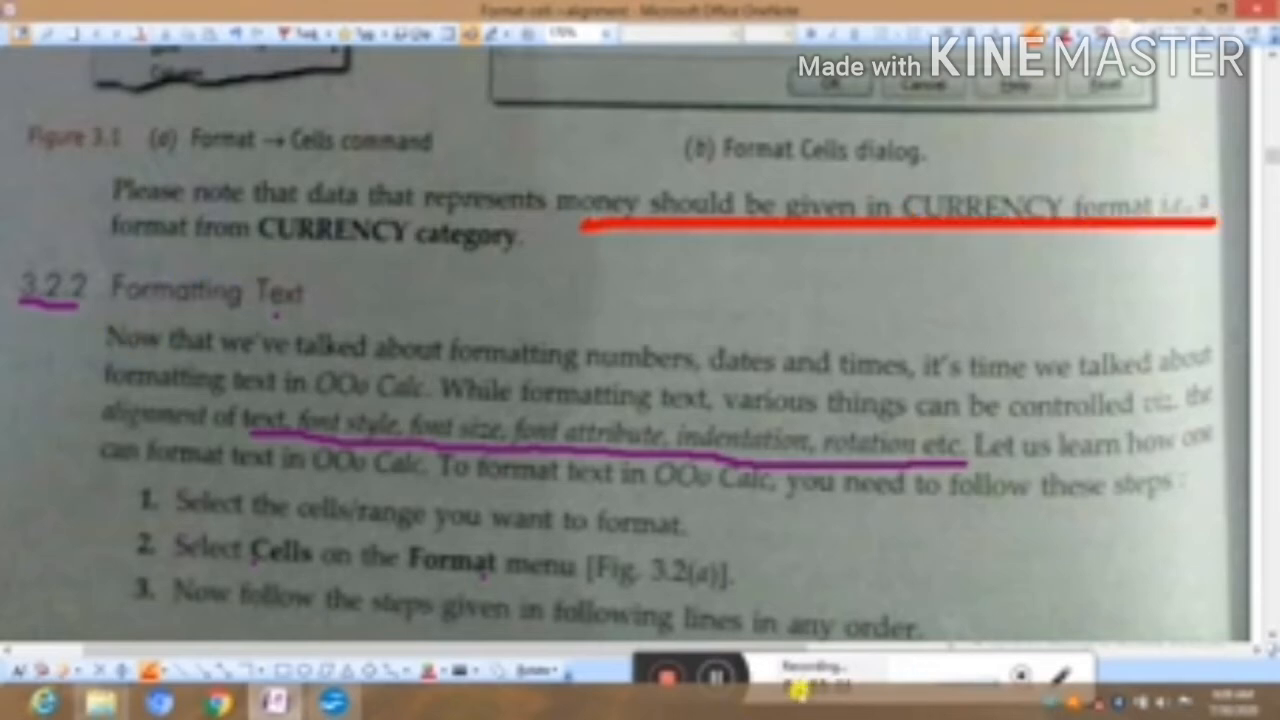
pyautogui.click(720, 678)
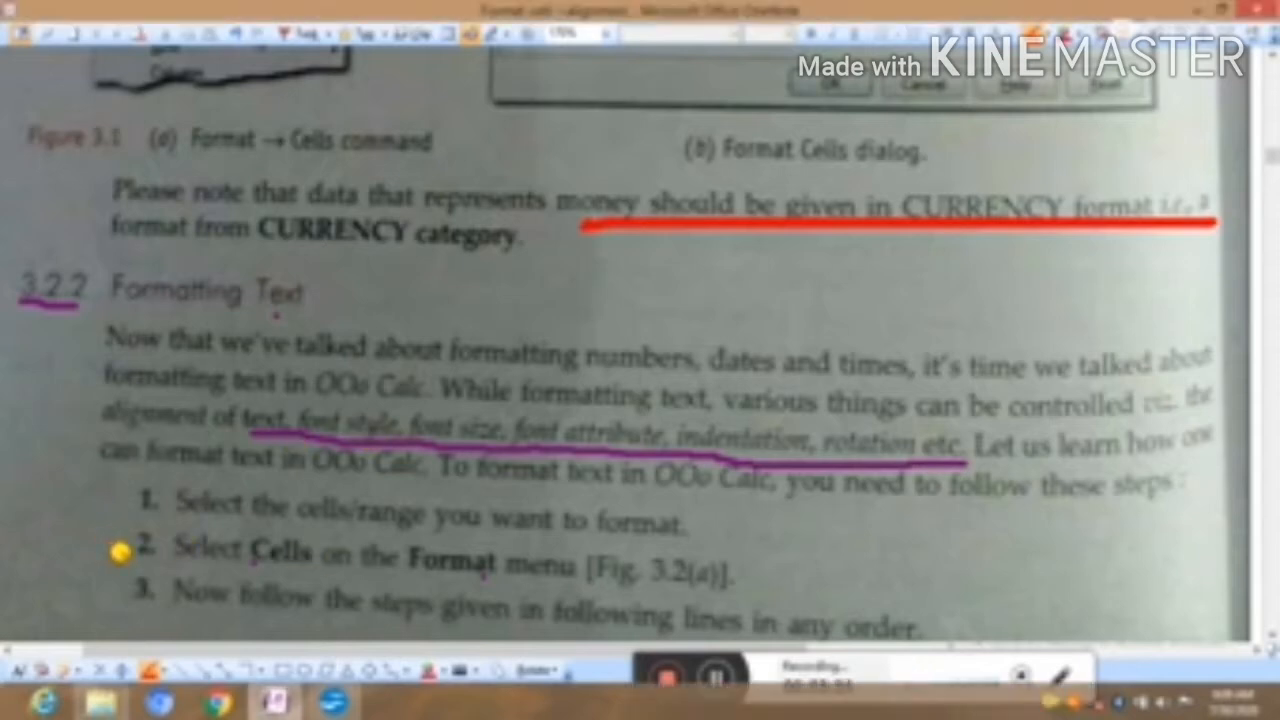
pyautogui.moveTo(114, 543); pyautogui.dragTo(183, 528)
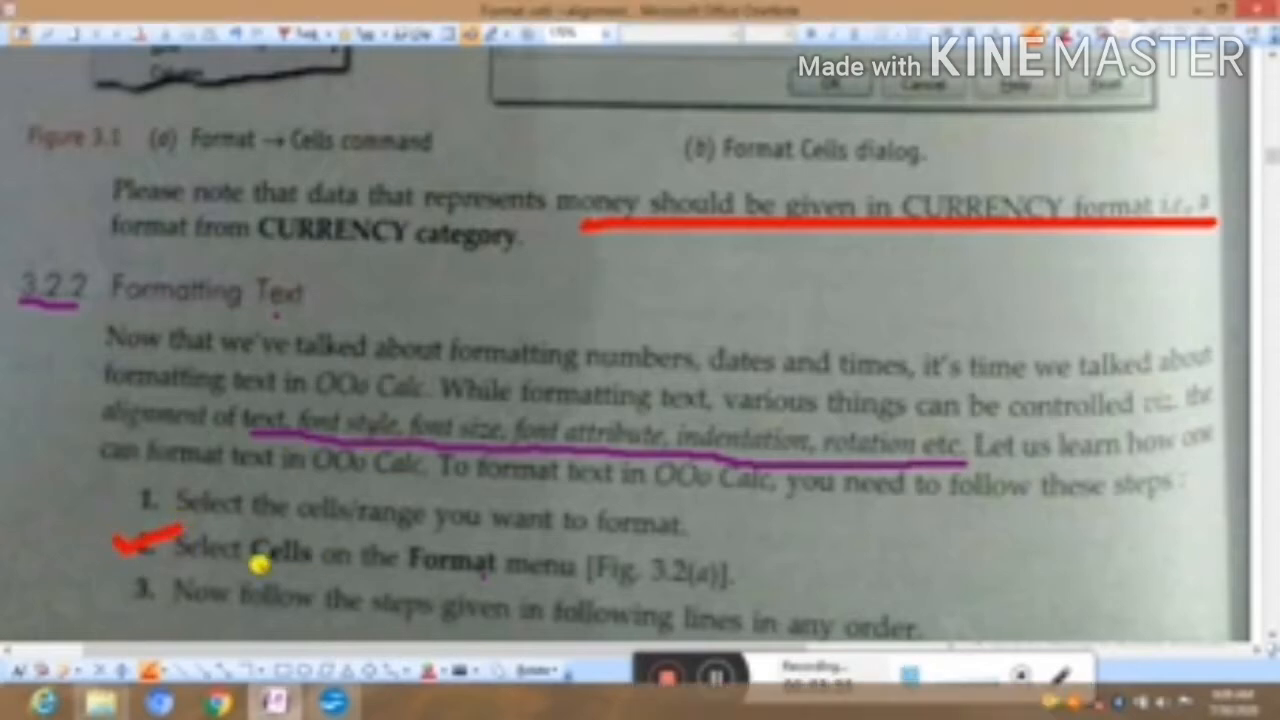
pyautogui.moveTo(258, 566); pyautogui.dragTo(322, 565)
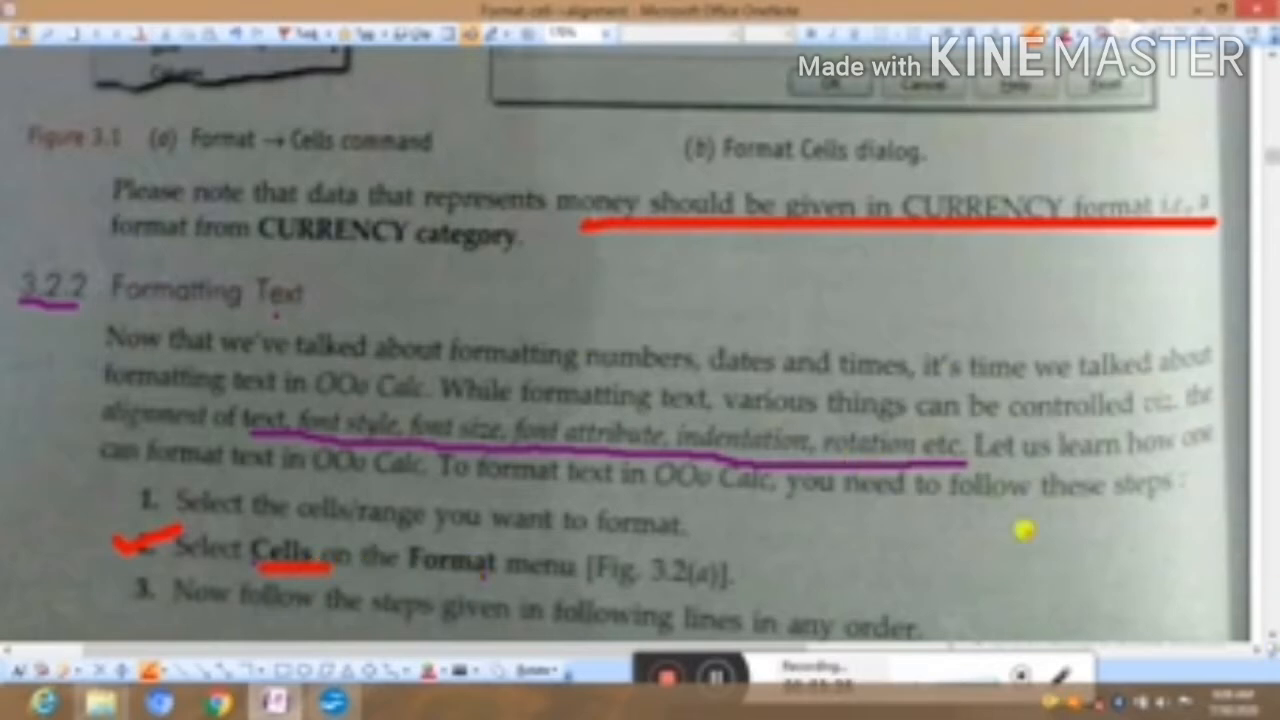
# Underline the Horizontal alignment, Vertical alignment and Text orientation wording in step (iii) of Aligning or Rotating Text in red.
pyautogui.scroll(-10, 1272, 630)
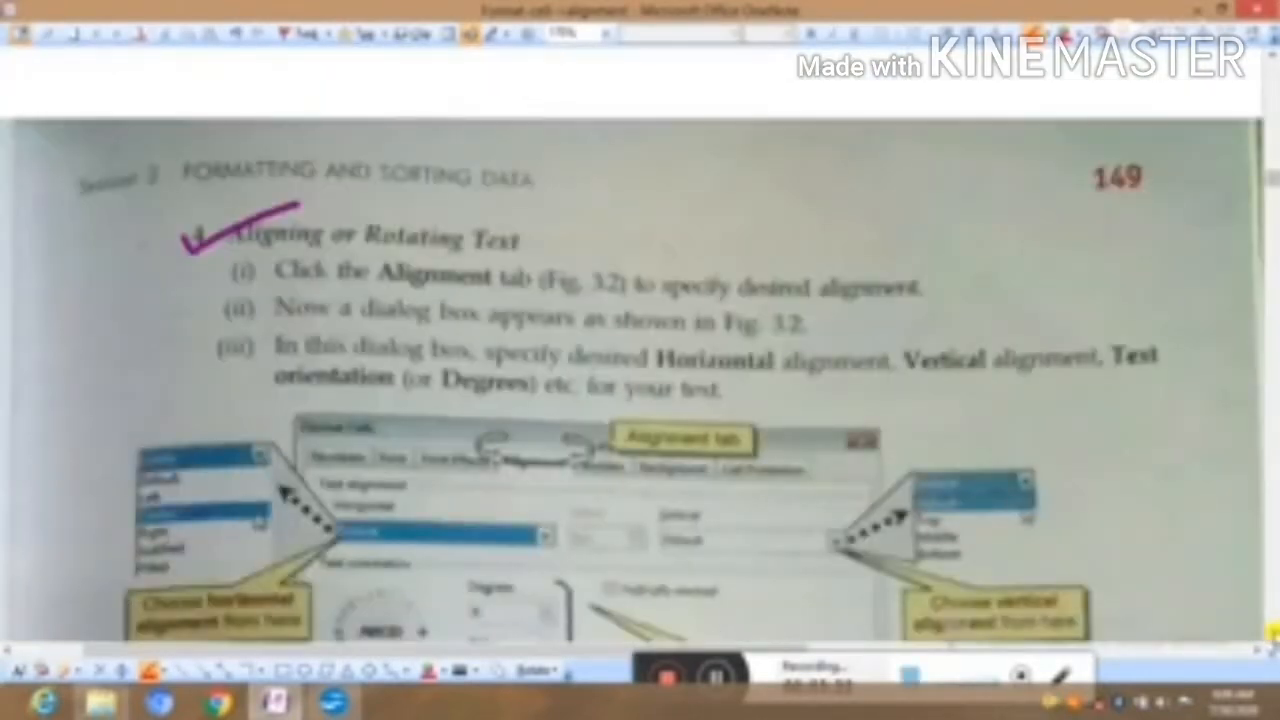
pyautogui.scroll(-2, 1272, 632)
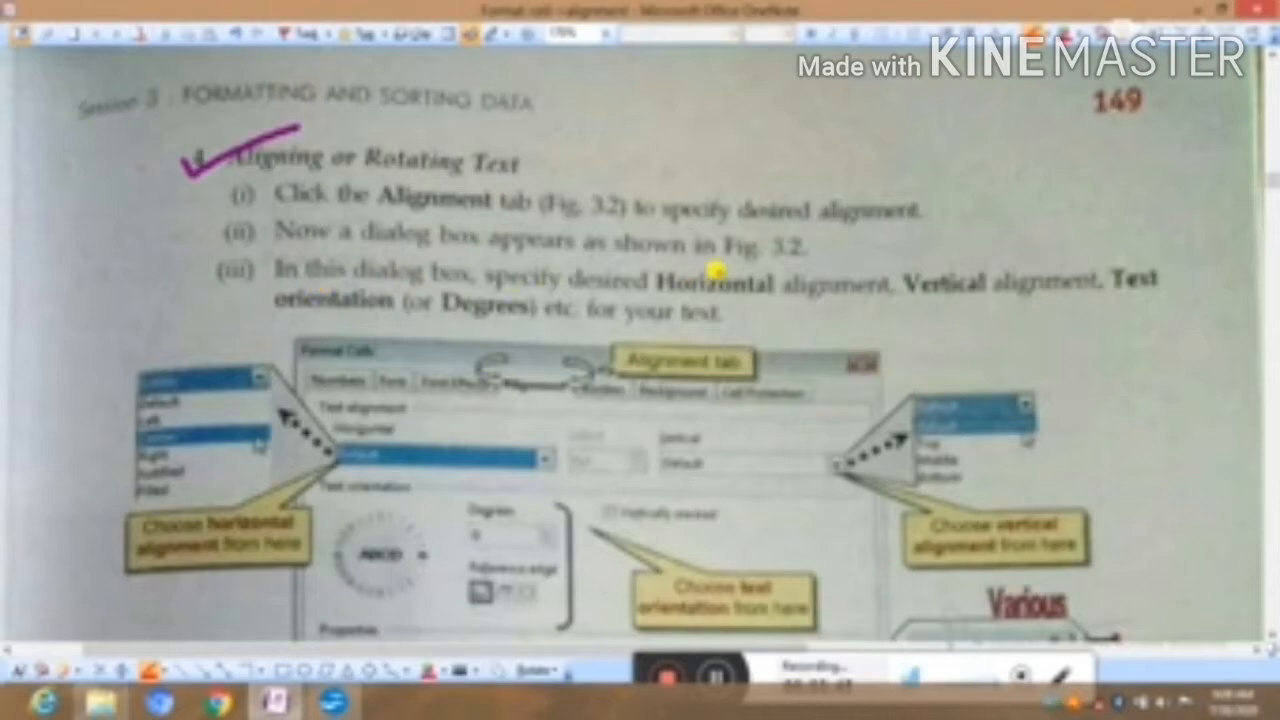
pyautogui.moveTo(655, 294); pyautogui.dragTo(1170, 298)
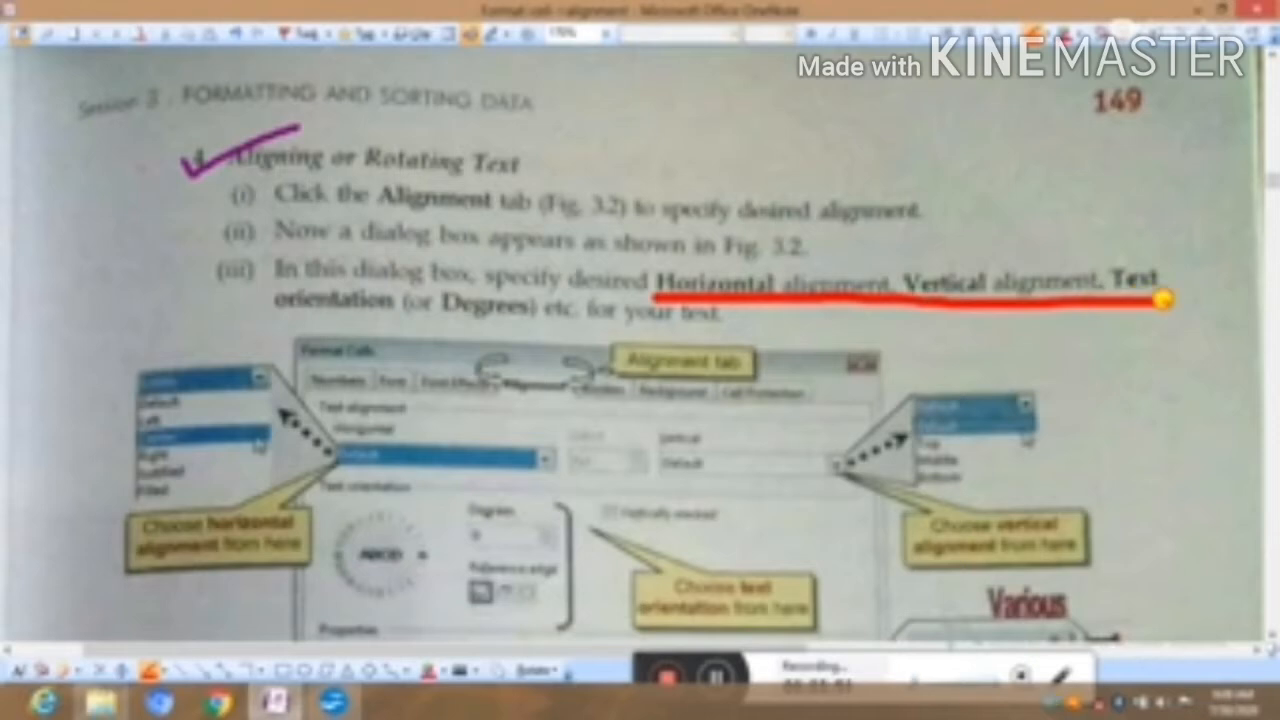
pyautogui.moveTo(278, 321)
pyautogui.mouseDown()
pyautogui.moveTo(450, 342)
pyautogui.moveTo(726, 337)
pyautogui.mouseUp()
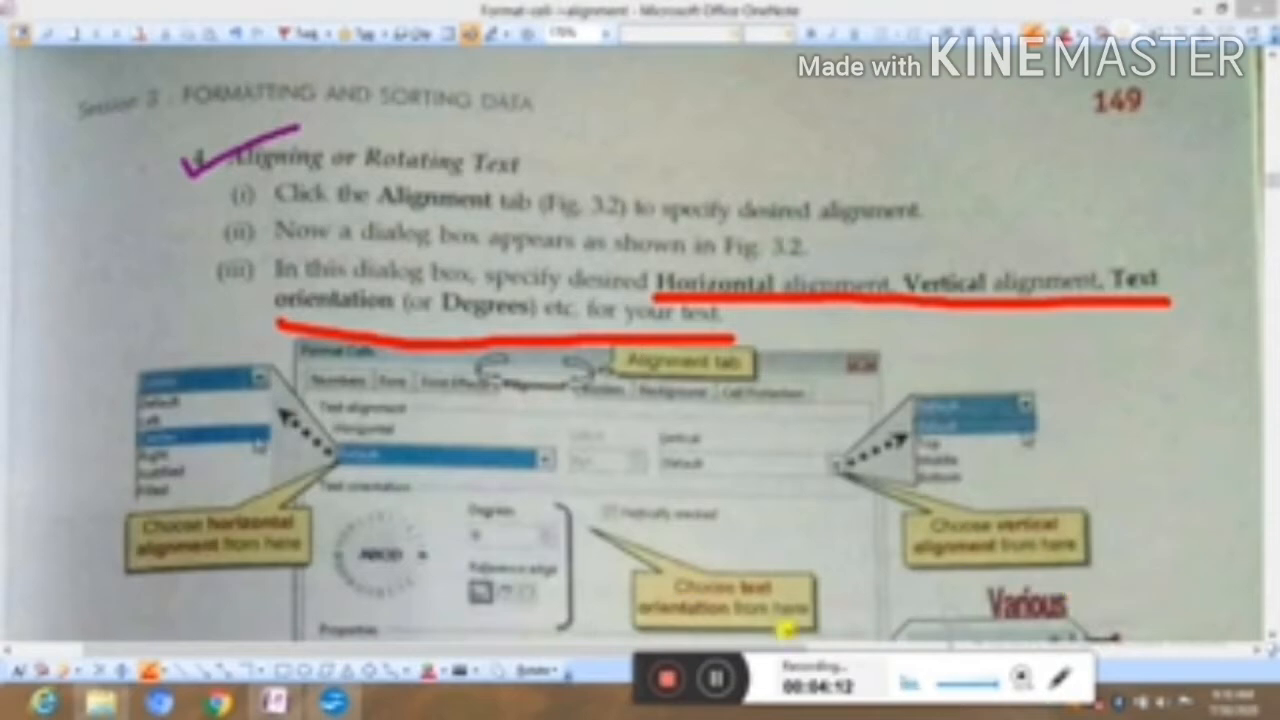
pyautogui.click(716, 678)
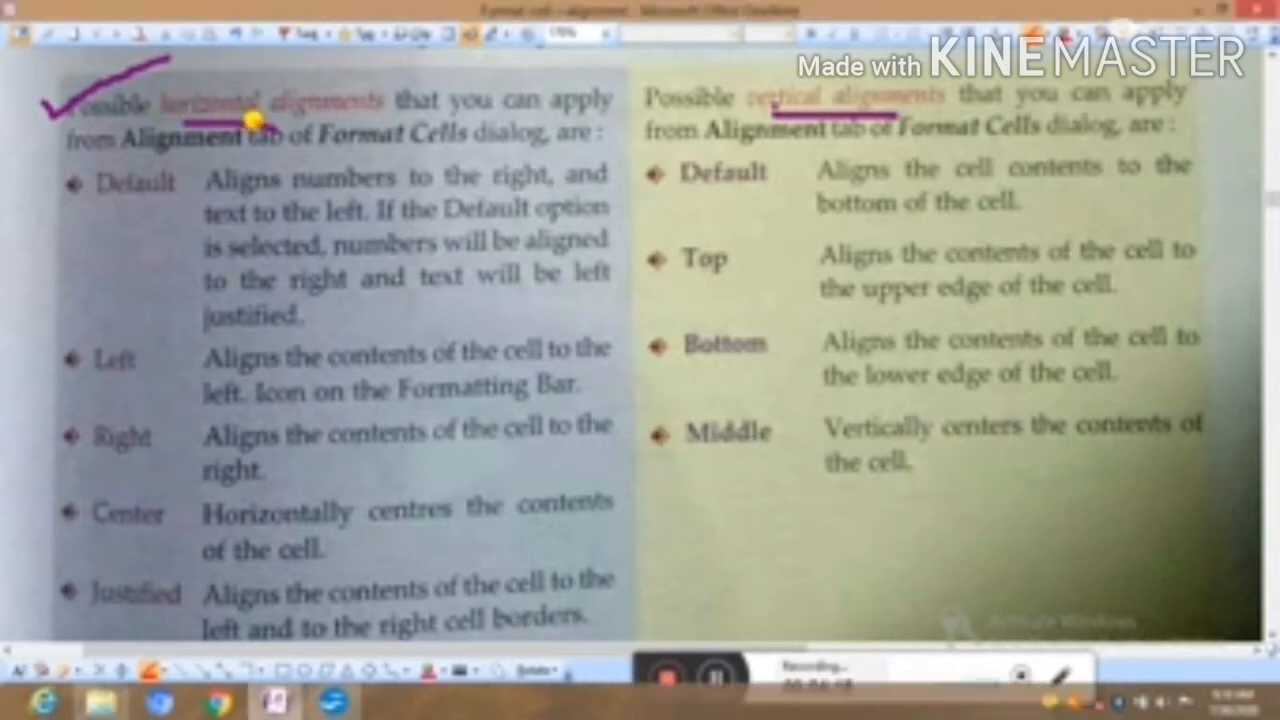
# Underline "horizontal alignments" and "vertical alignments" in red in the headings of the two alignment option lists.
pyautogui.moveTo(172, 118); pyautogui.dragTo(408, 117)
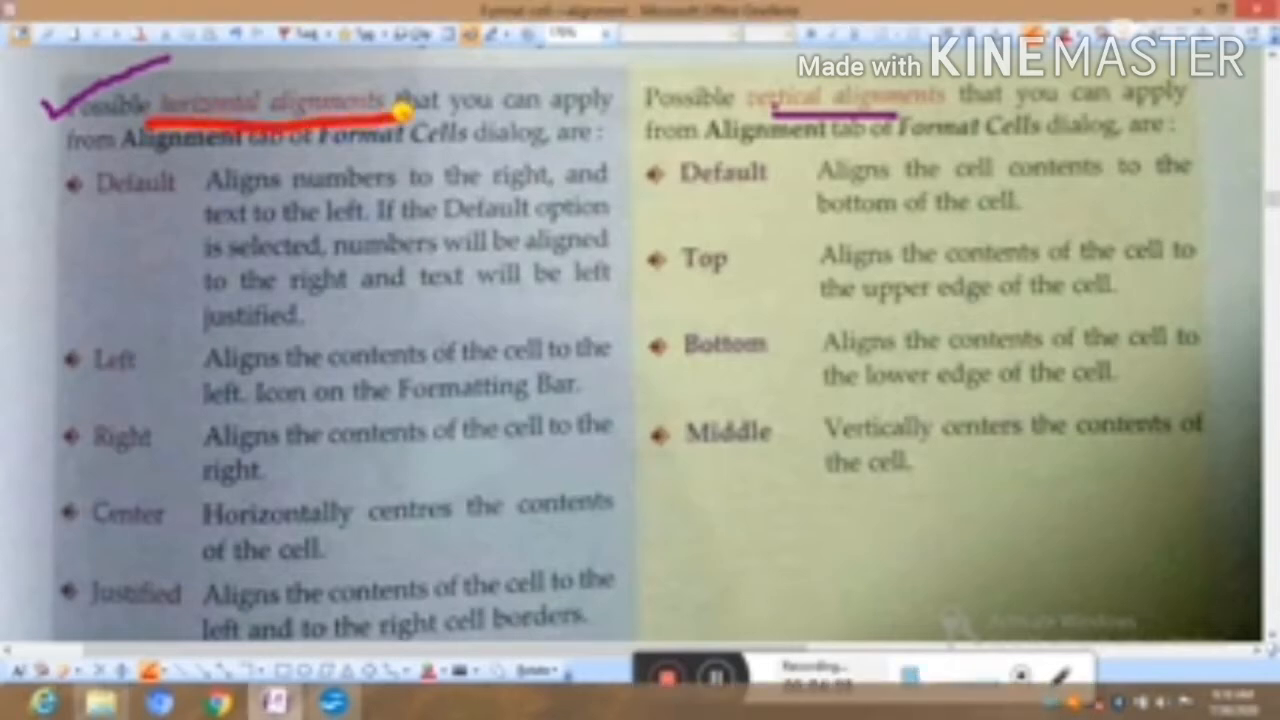
pyautogui.moveTo(729, 118); pyautogui.dragTo(950, 110)
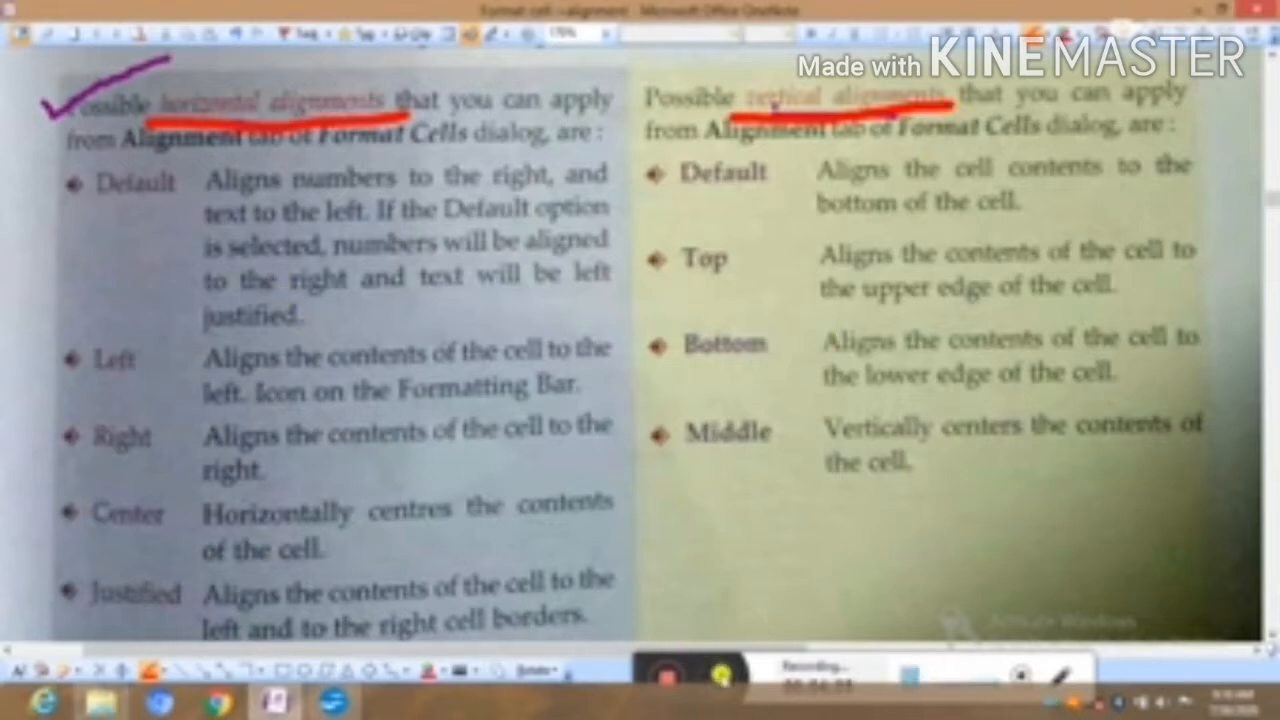
pyautogui.click(712, 672)
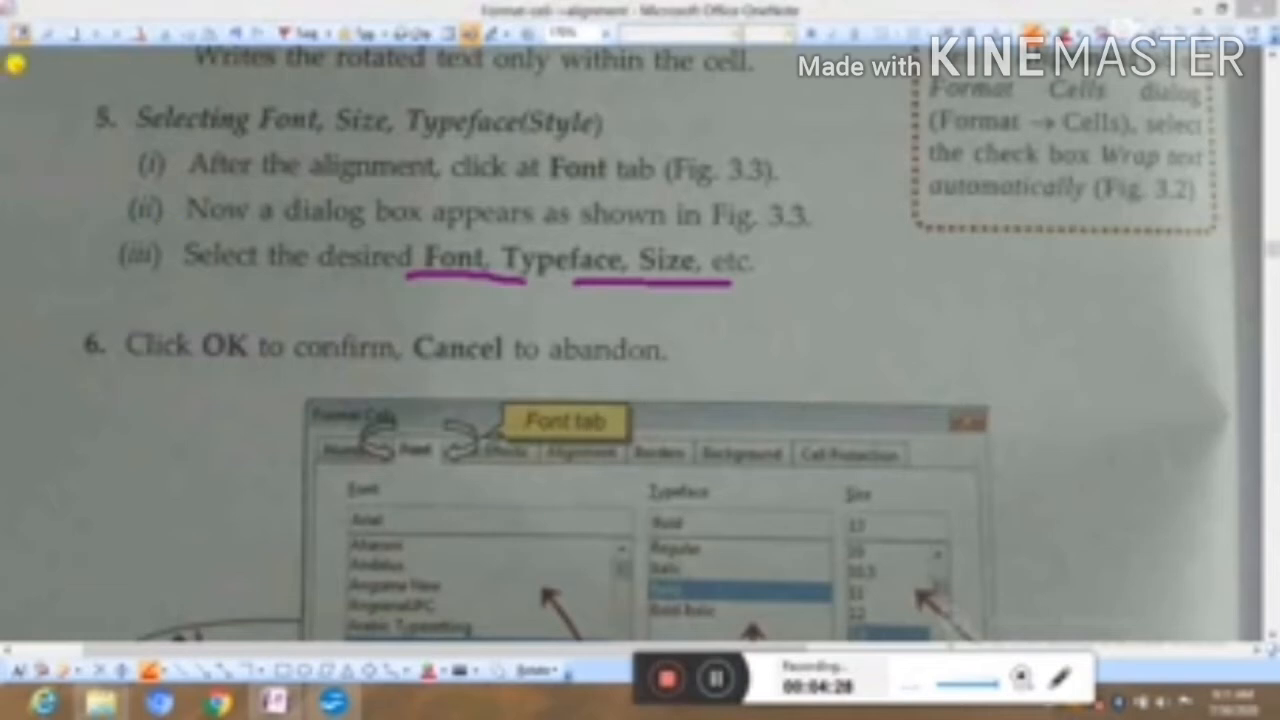
# Tick item 5 in red and underline "Font, Size, Typeface(Style)" in its heading.
pyautogui.click(68, 120)
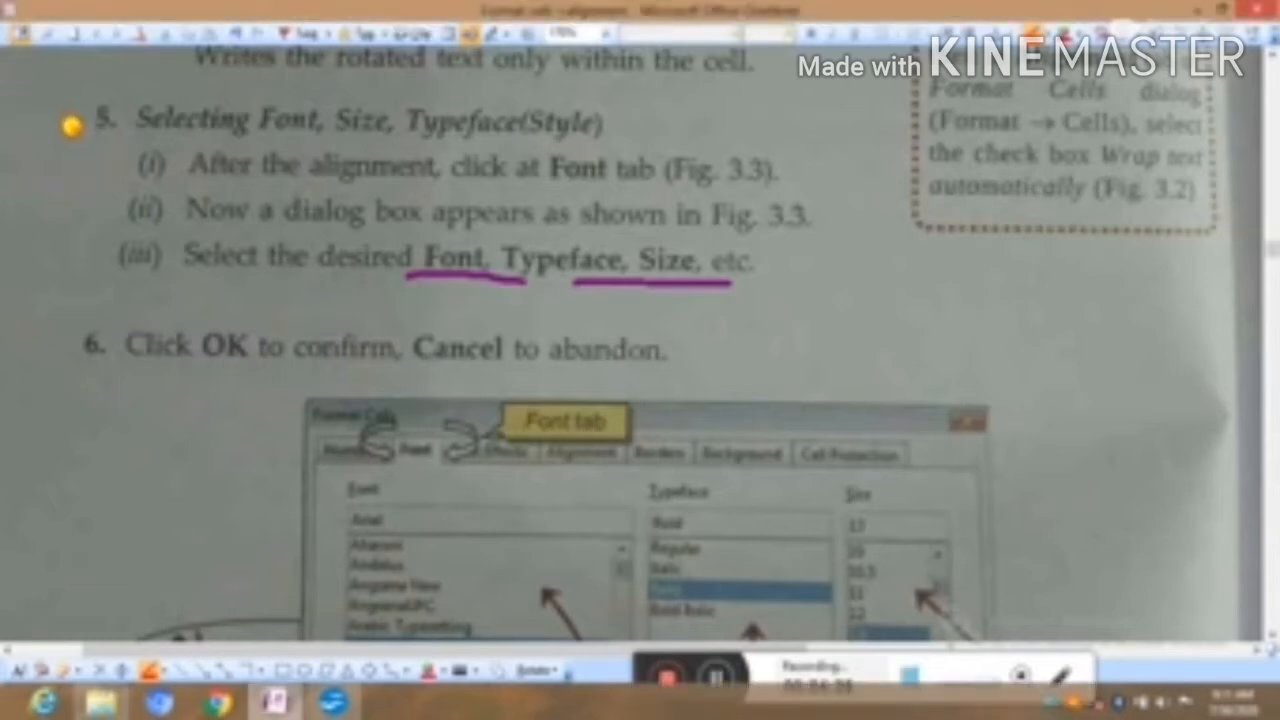
pyautogui.moveTo(72, 125); pyautogui.dragTo(158, 80)
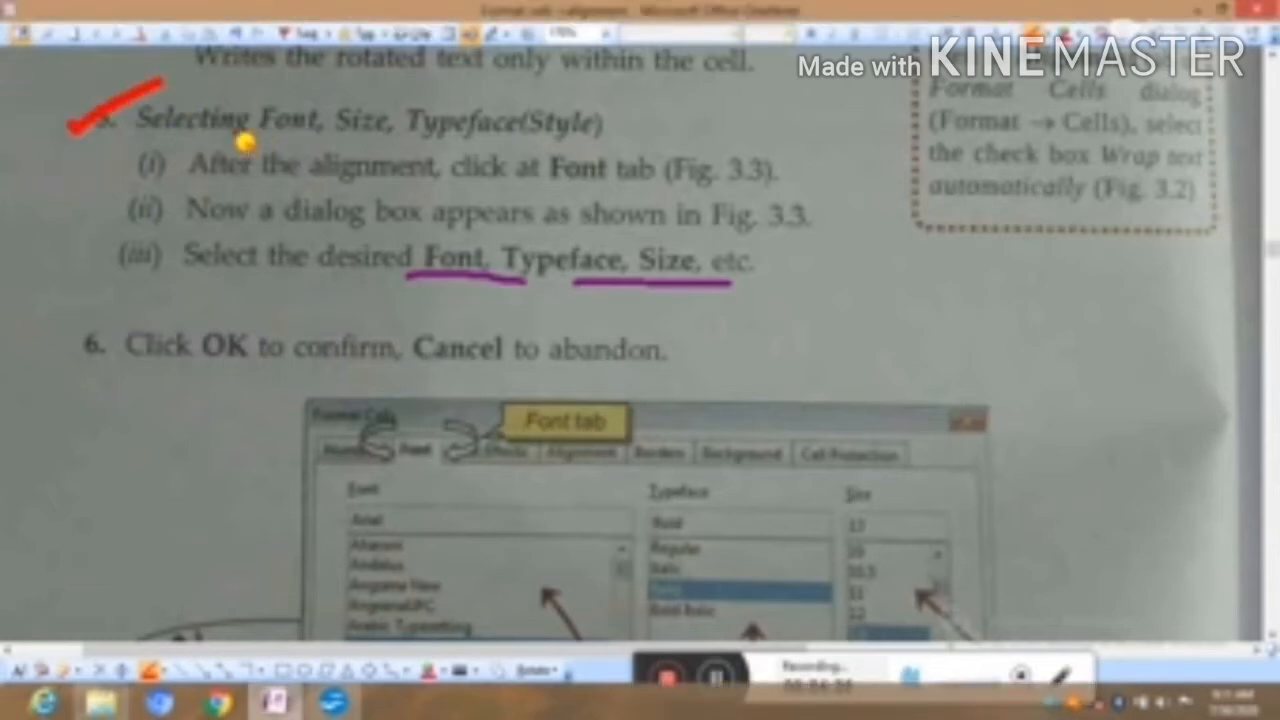
pyautogui.moveTo(245, 143); pyautogui.dragTo(573, 142)
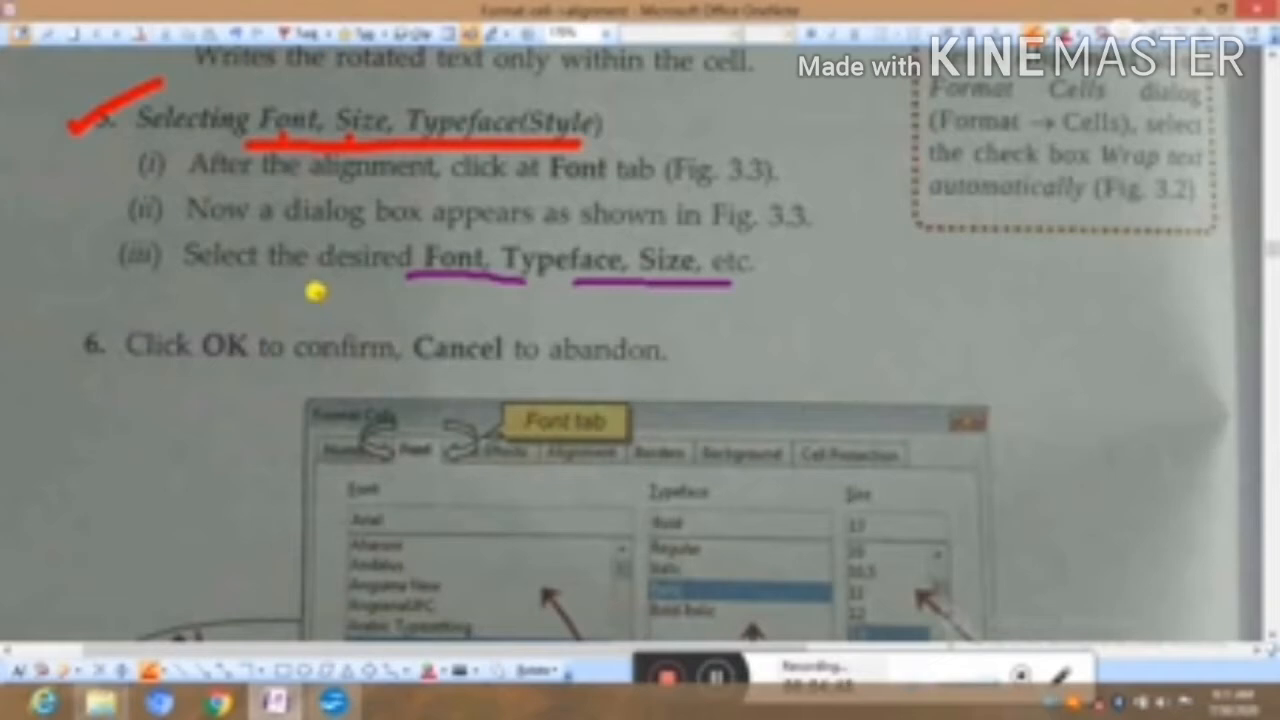
pyautogui.click(713, 680)
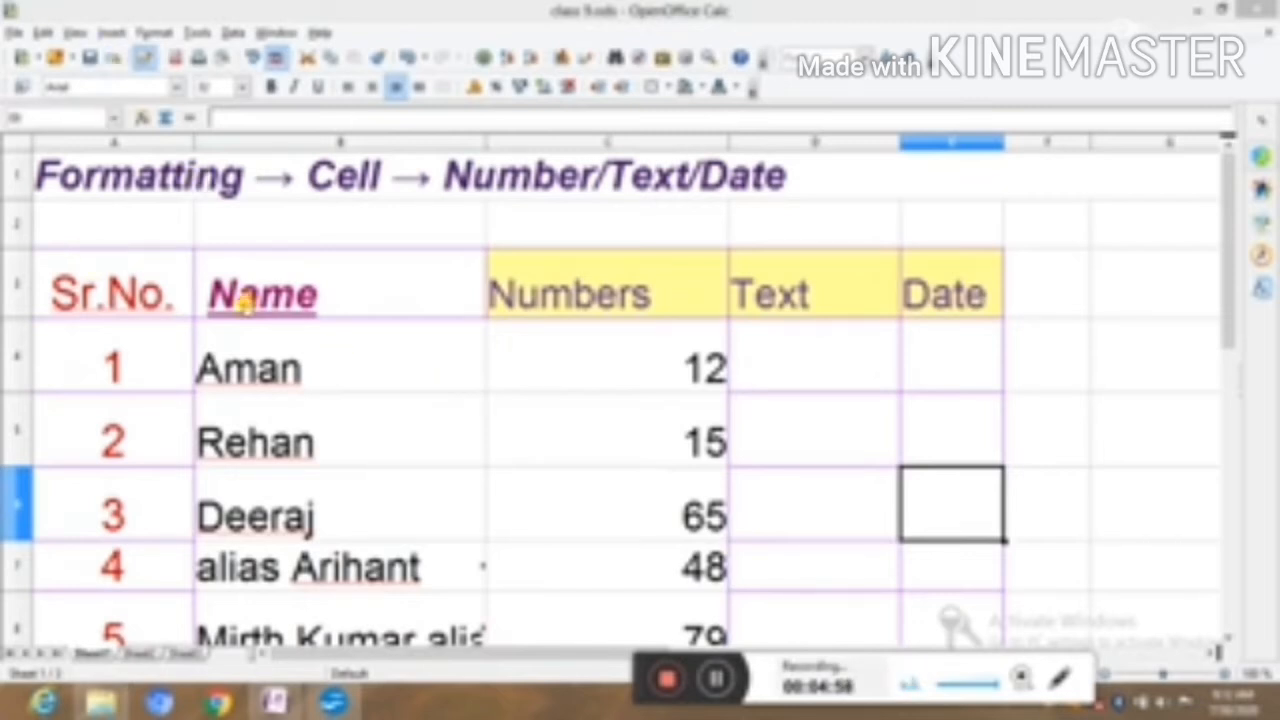
# In the OpenOffice Calc sheet, open the number format settings for cell C4, the first value under Numbers.
pyautogui.click(620, 370)
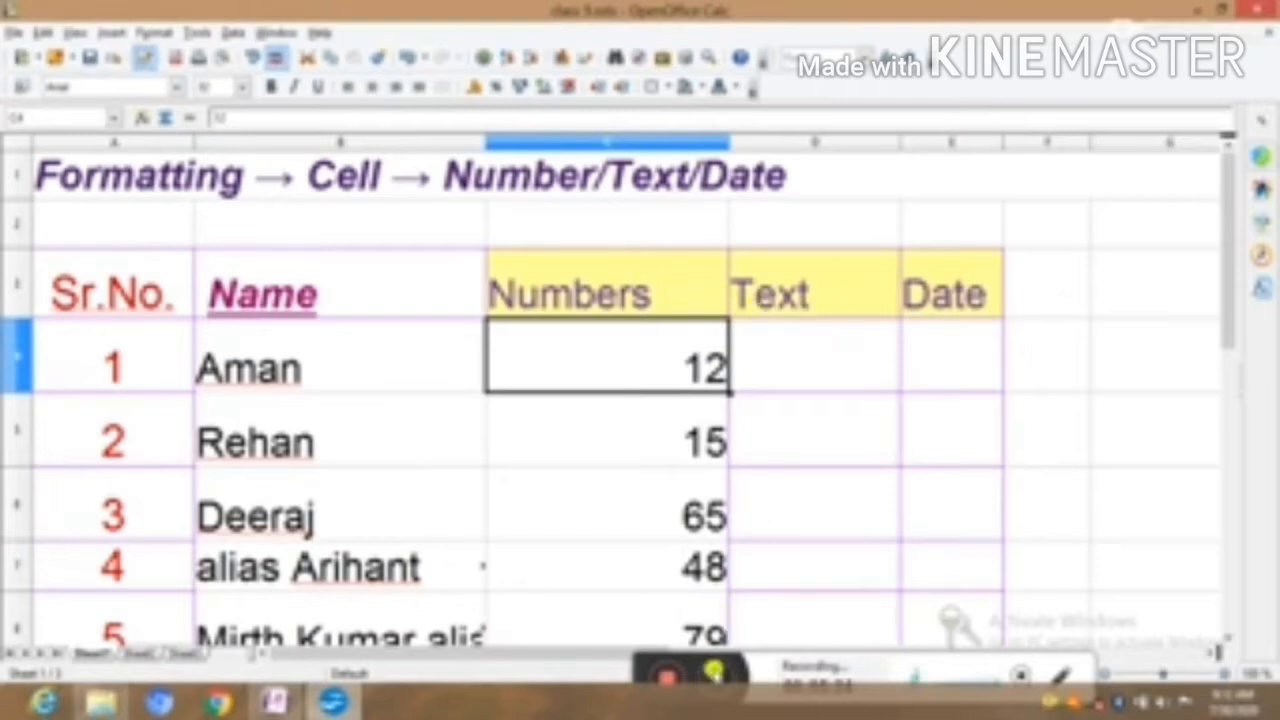
pyautogui.click(712, 678)
pyautogui.click(707, 678)
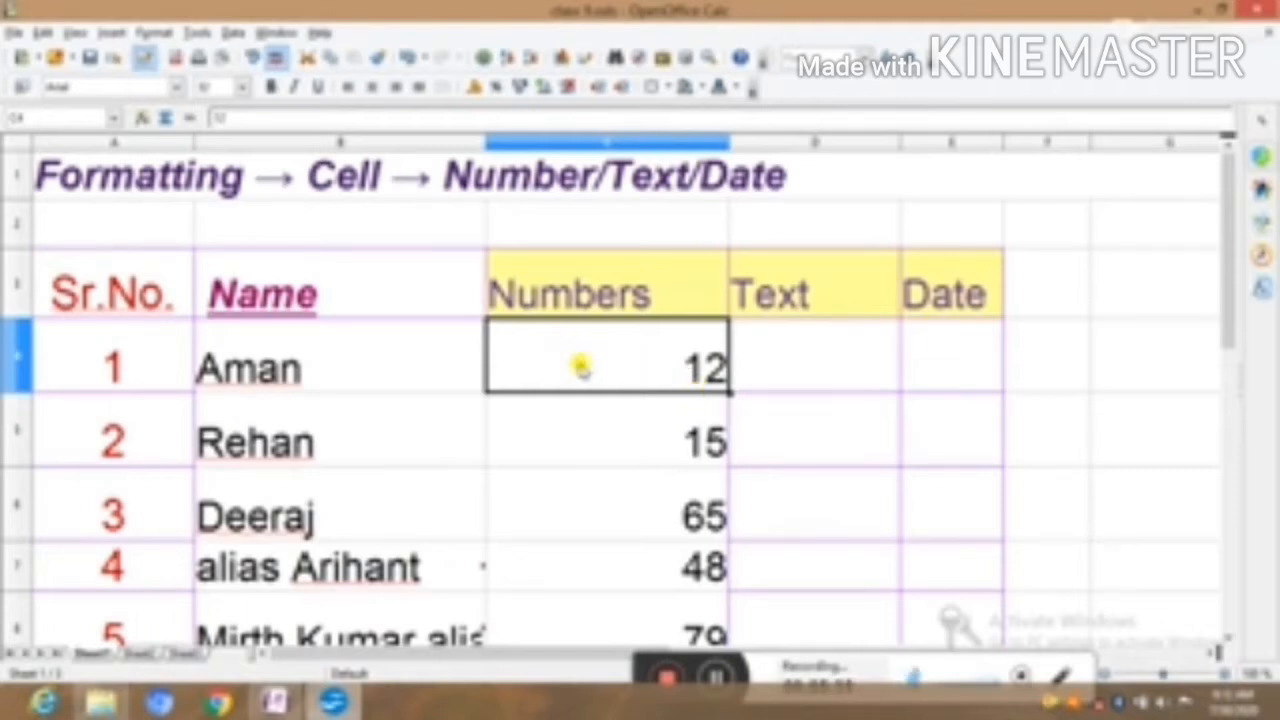
pyautogui.click(160, 33)
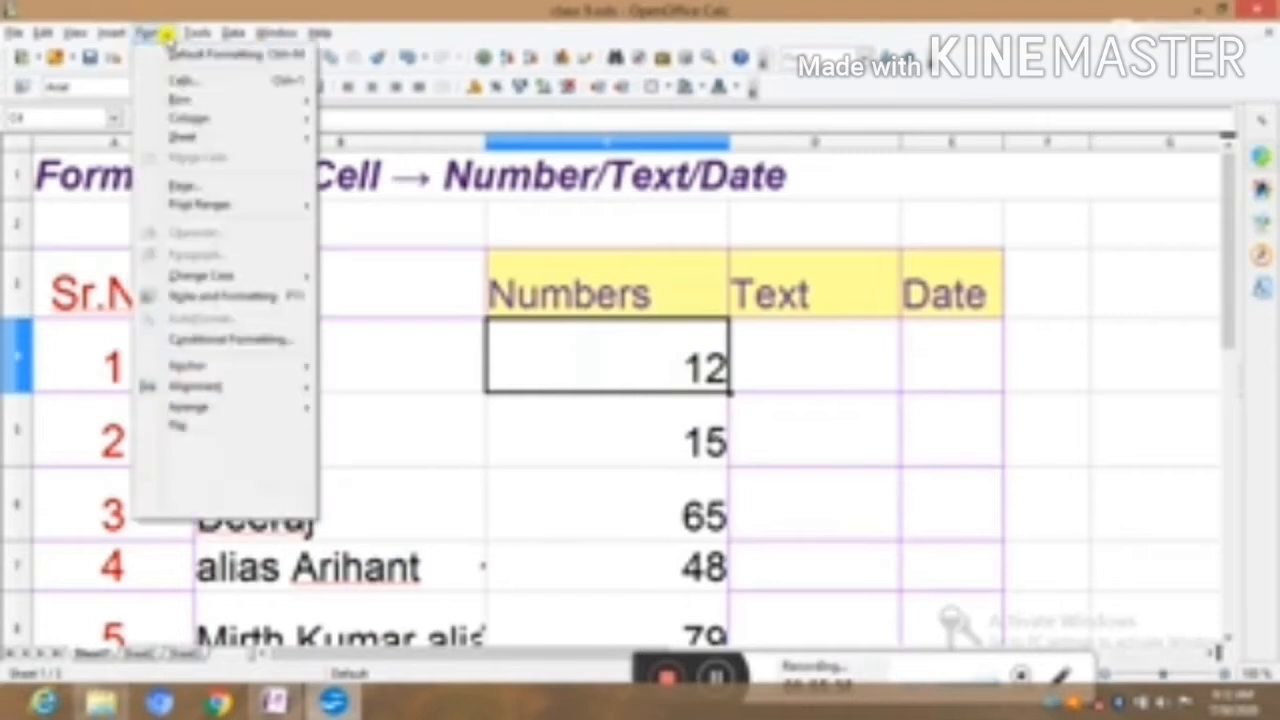
pyautogui.click(183, 81)
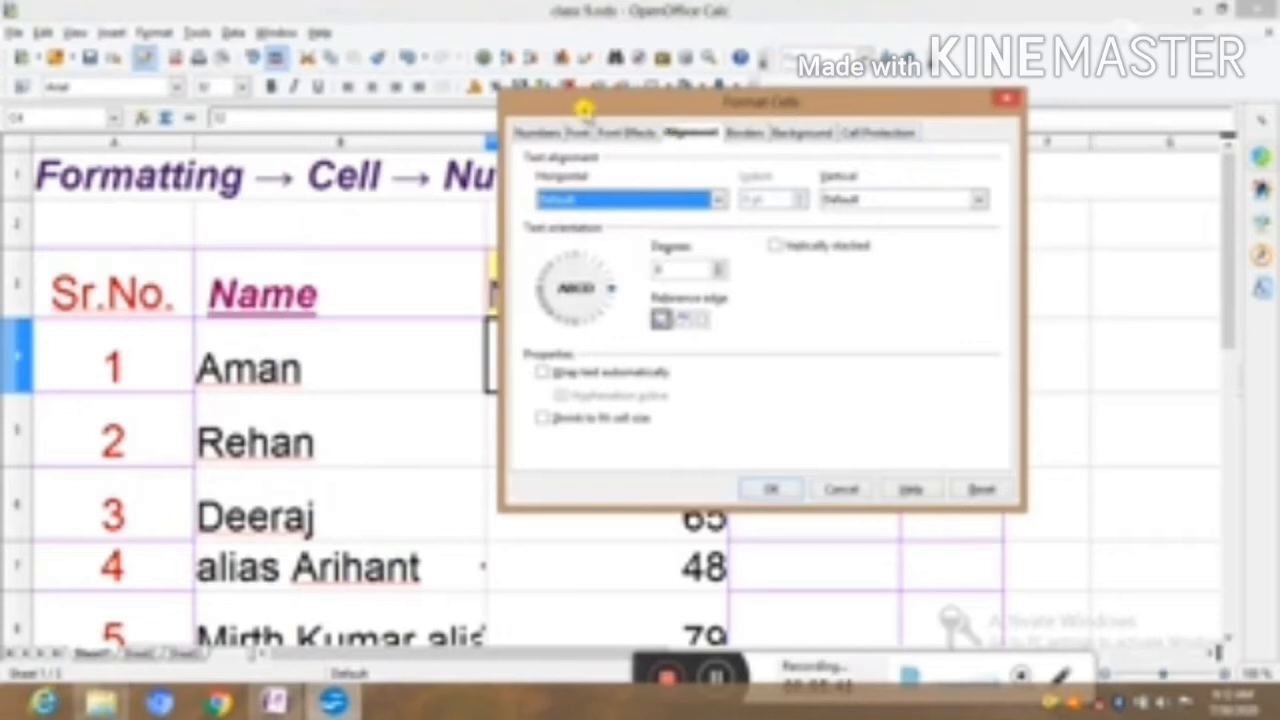
pyautogui.click(548, 135)
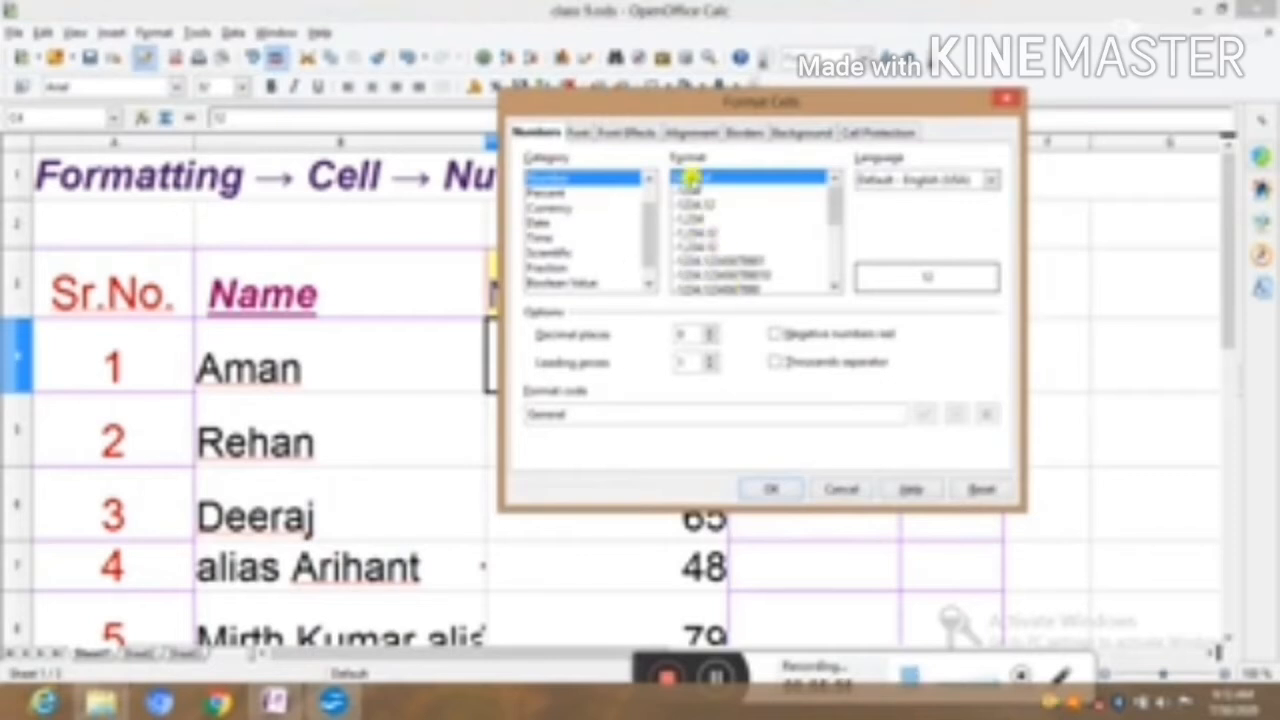
# Pick the -1234 number format and raise the decimal places to 2.
pyautogui.click(692, 191)
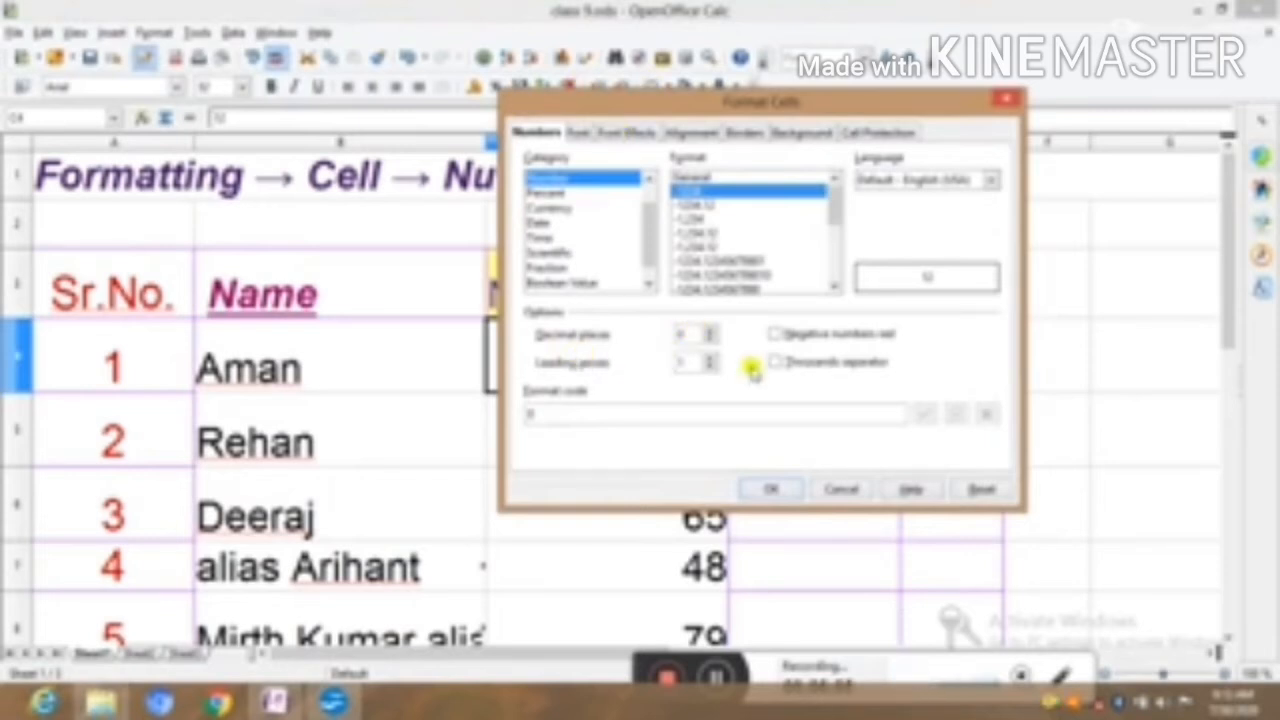
pyautogui.click(710, 331)
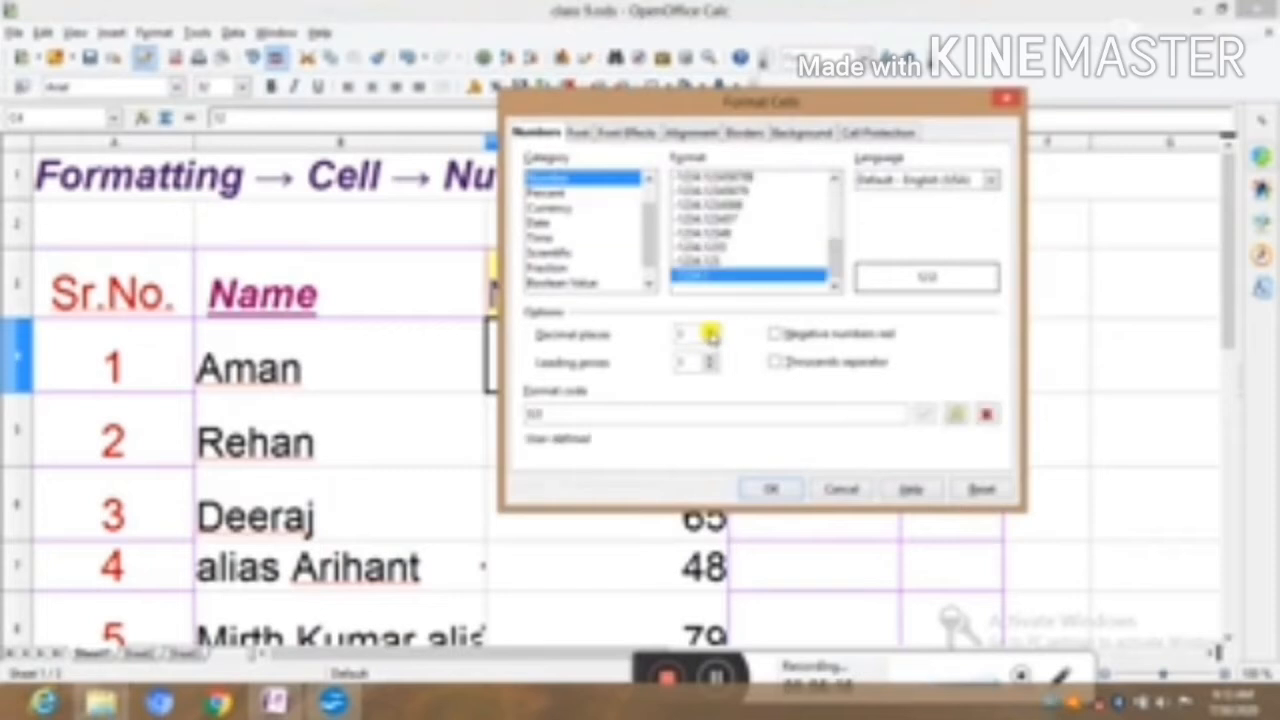
pyautogui.click(710, 331)
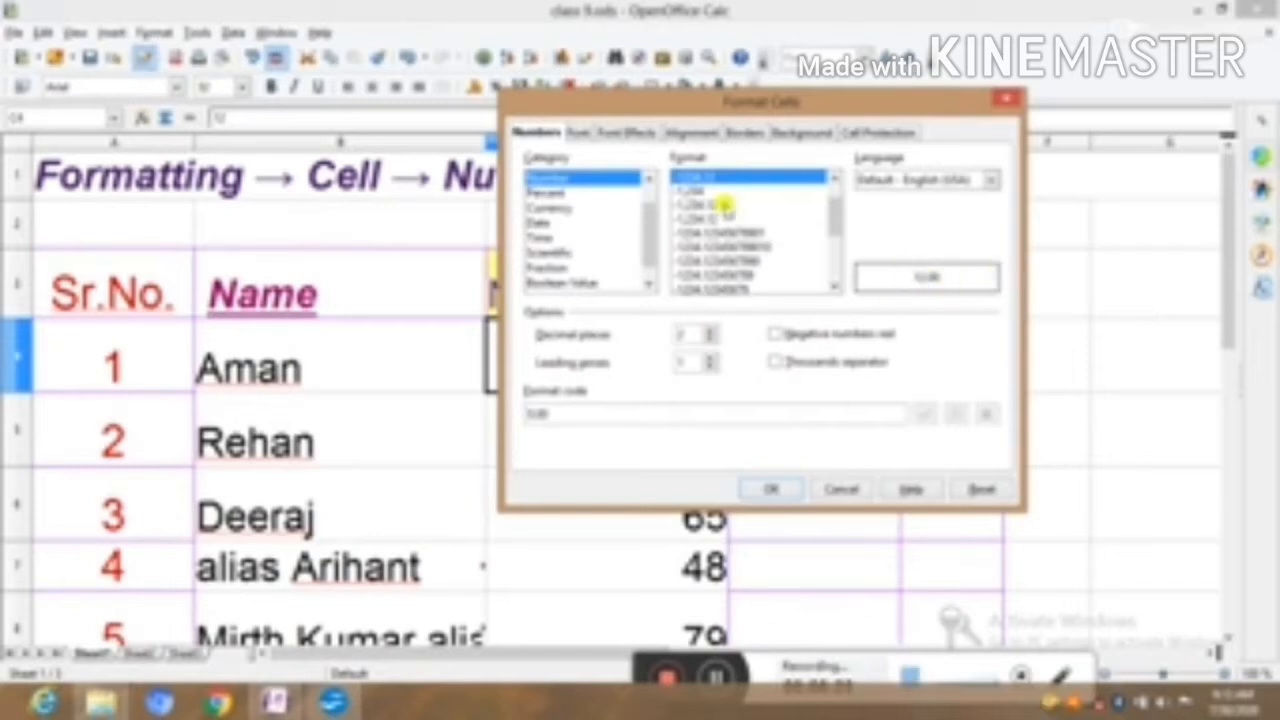
# Pick the -1,234 format with thousands separator, raise its decimal places several times and lower them back to 0.
pyautogui.click(684, 190)
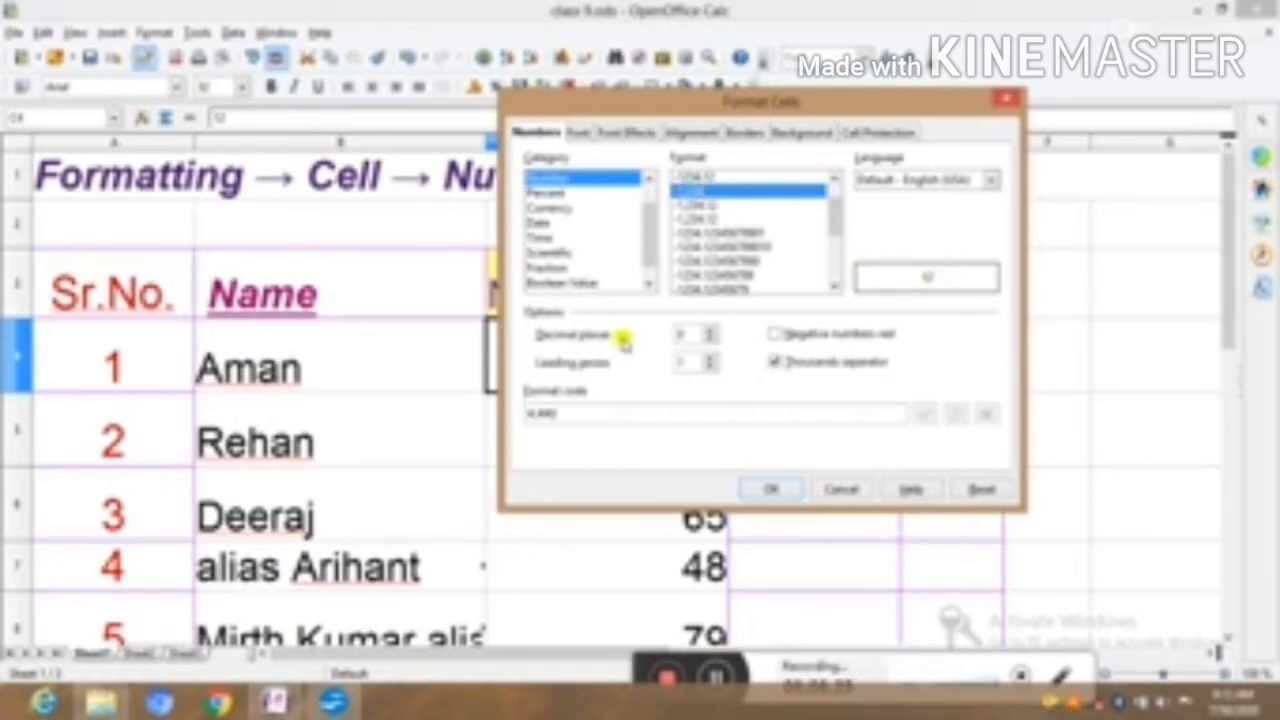
pyautogui.click(711, 332)
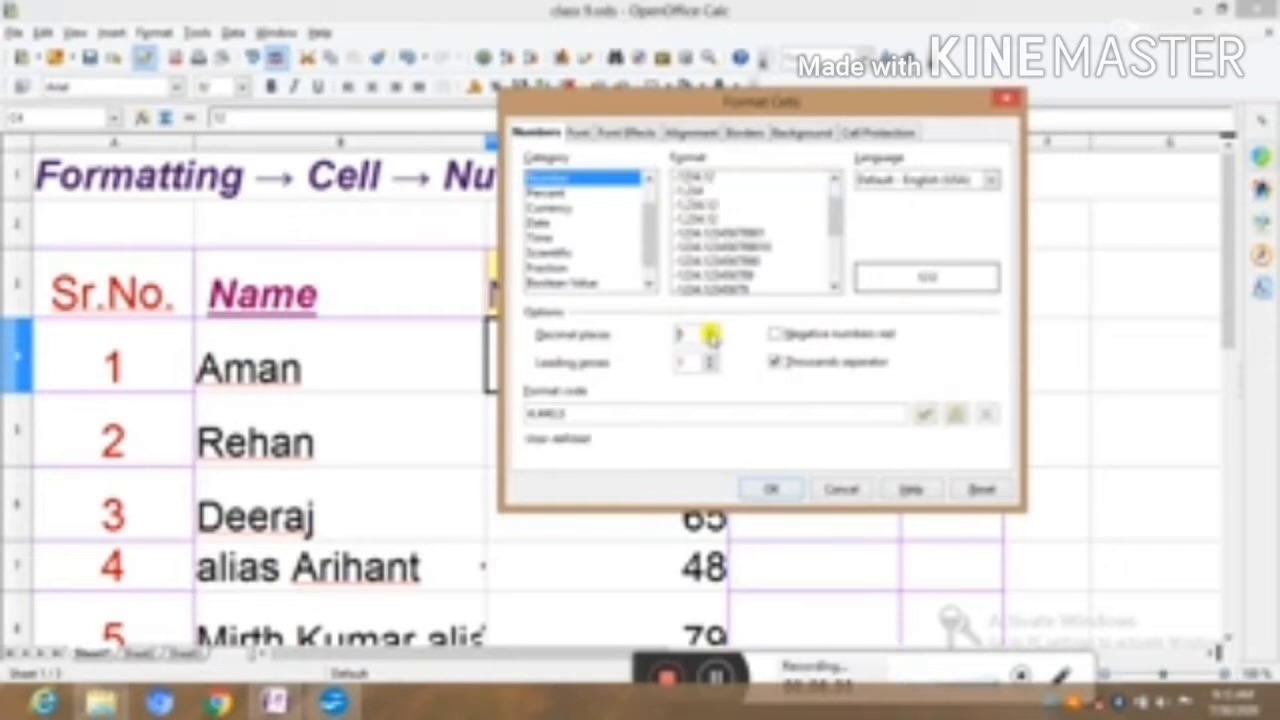
pyautogui.click(711, 332)
pyautogui.click(711, 332)
pyautogui.click(711, 332)
pyautogui.click(711, 332)
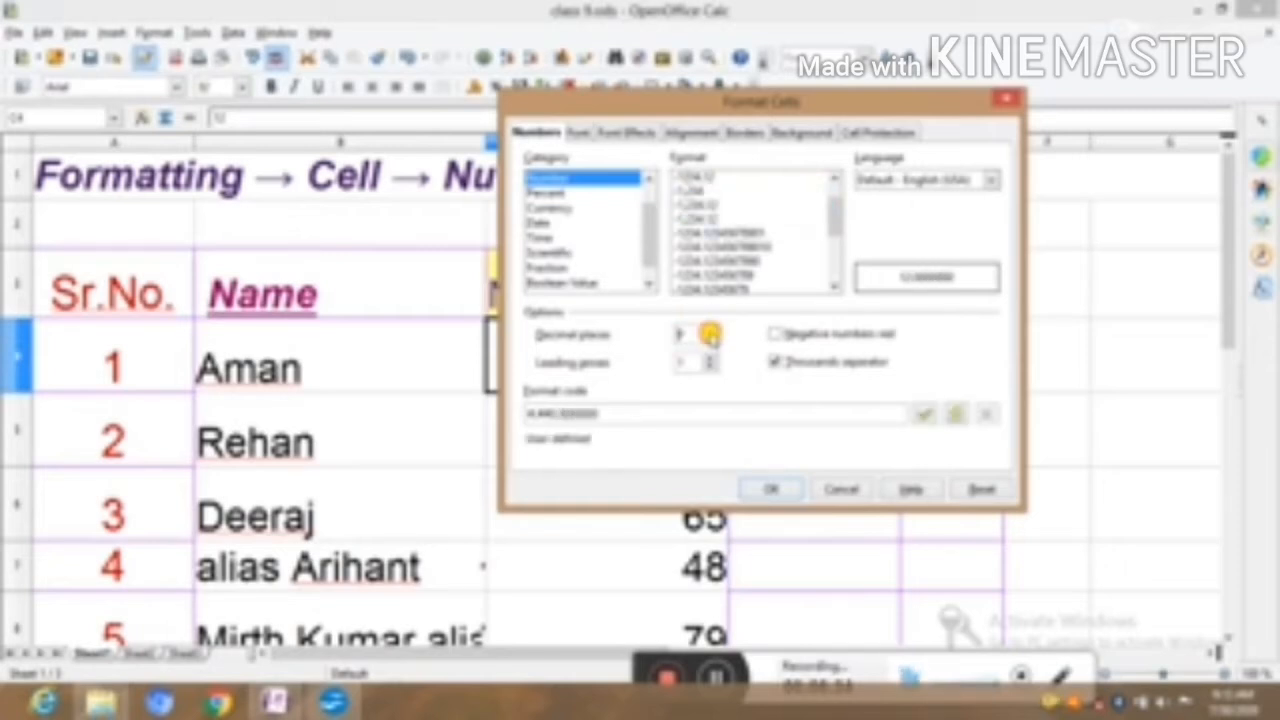
pyautogui.click(711, 332)
pyautogui.click(711, 332)
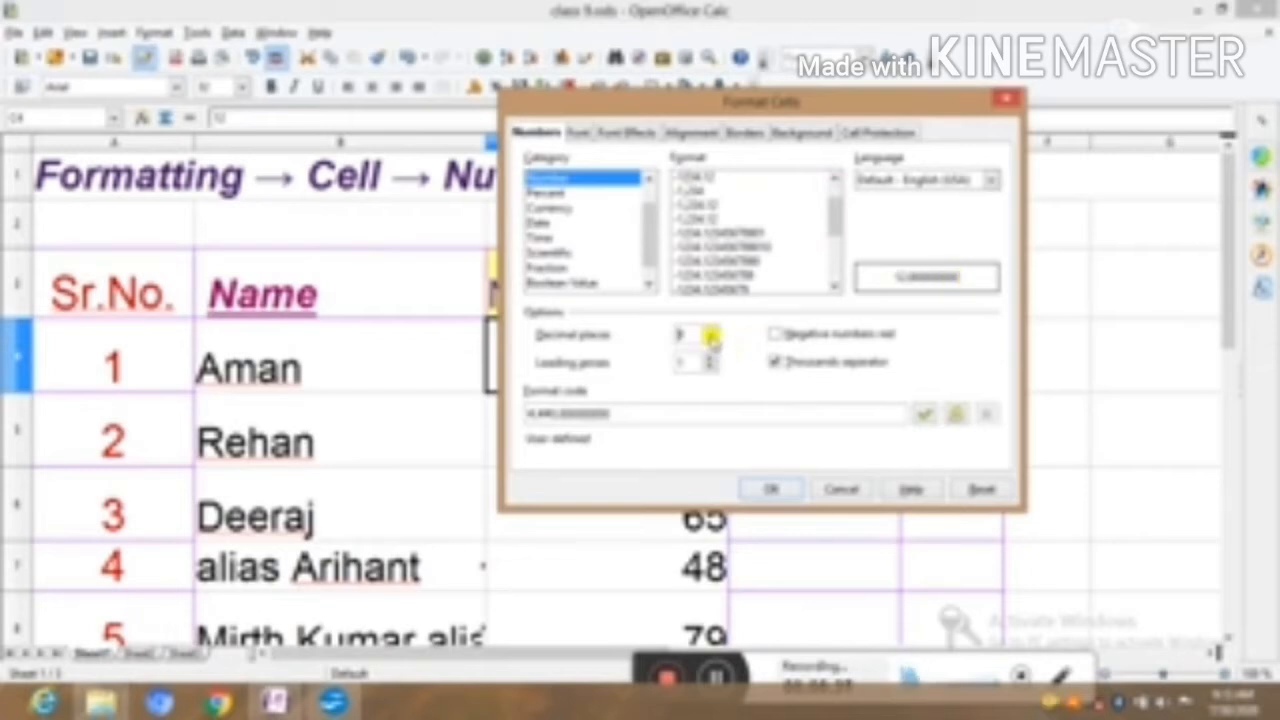
pyautogui.click(711, 342)
pyautogui.click(711, 342)
pyautogui.click(711, 342)
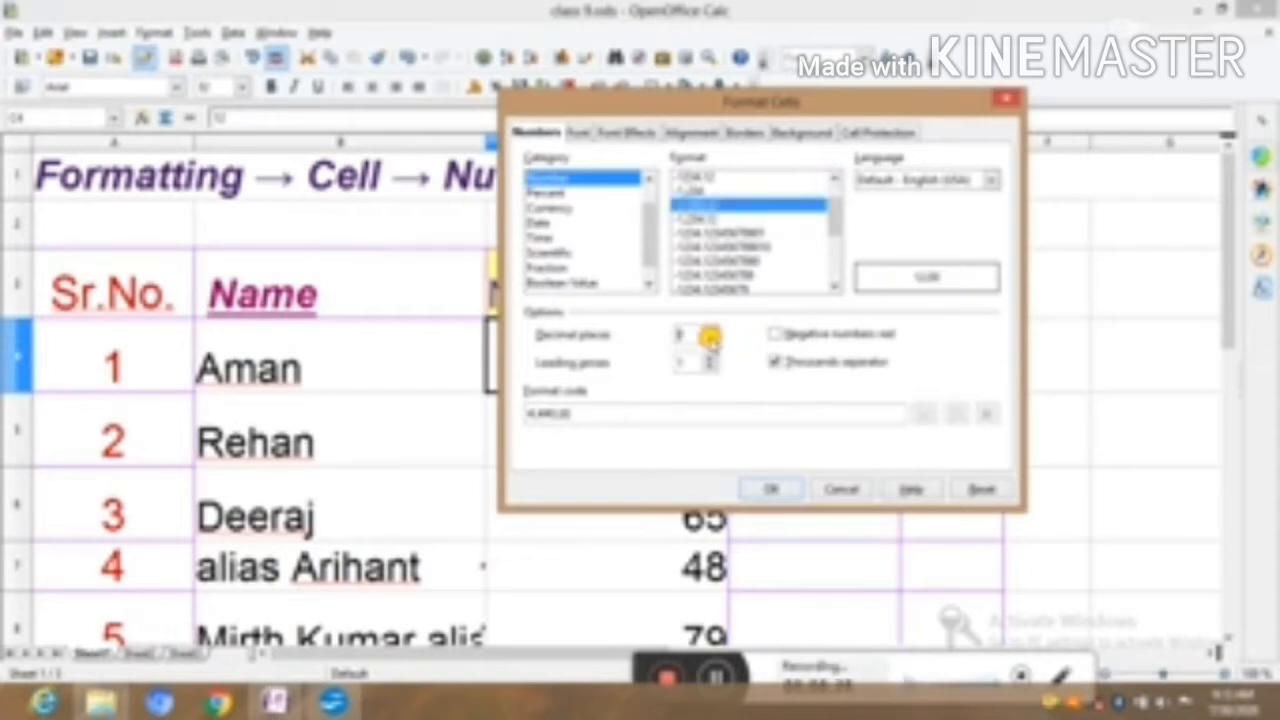
pyautogui.click(711, 342)
pyautogui.click(711, 342)
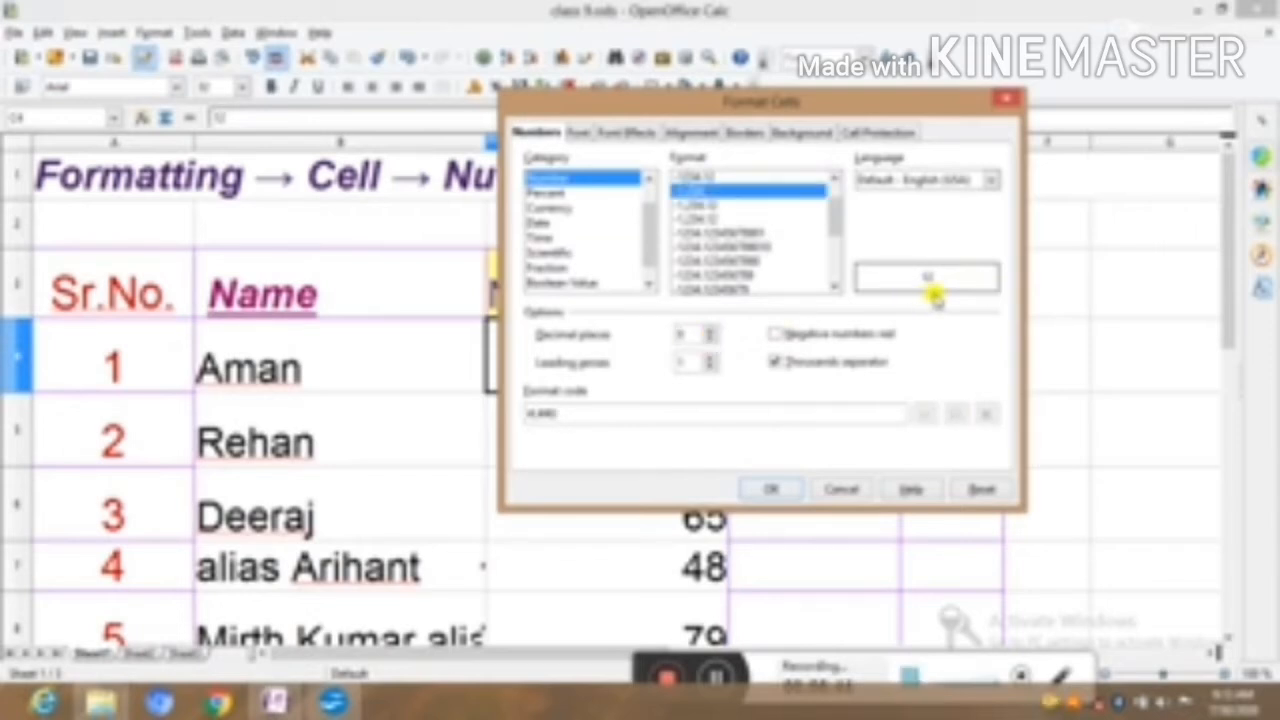
# Try several decimal number formats for cell C4, apply the one with nine decimal places and widen the Numbers column to fit.
pyautogui.click(690, 205)
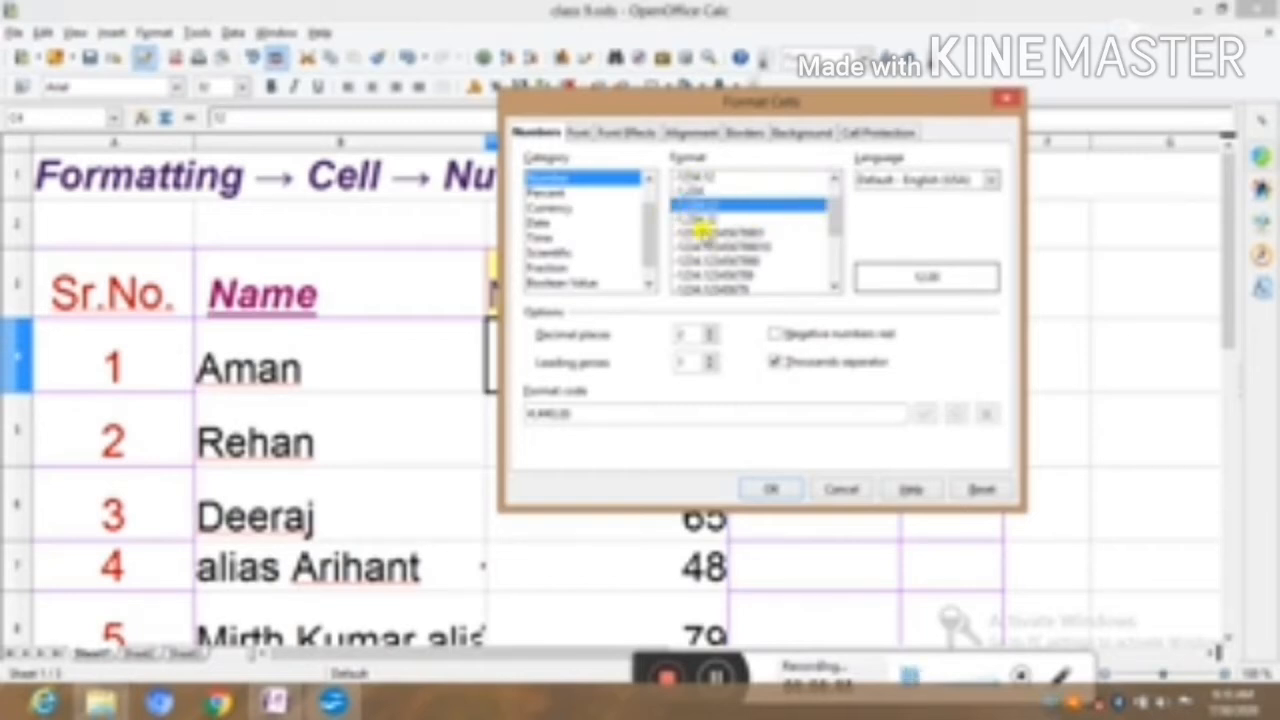
pyautogui.click(706, 233)
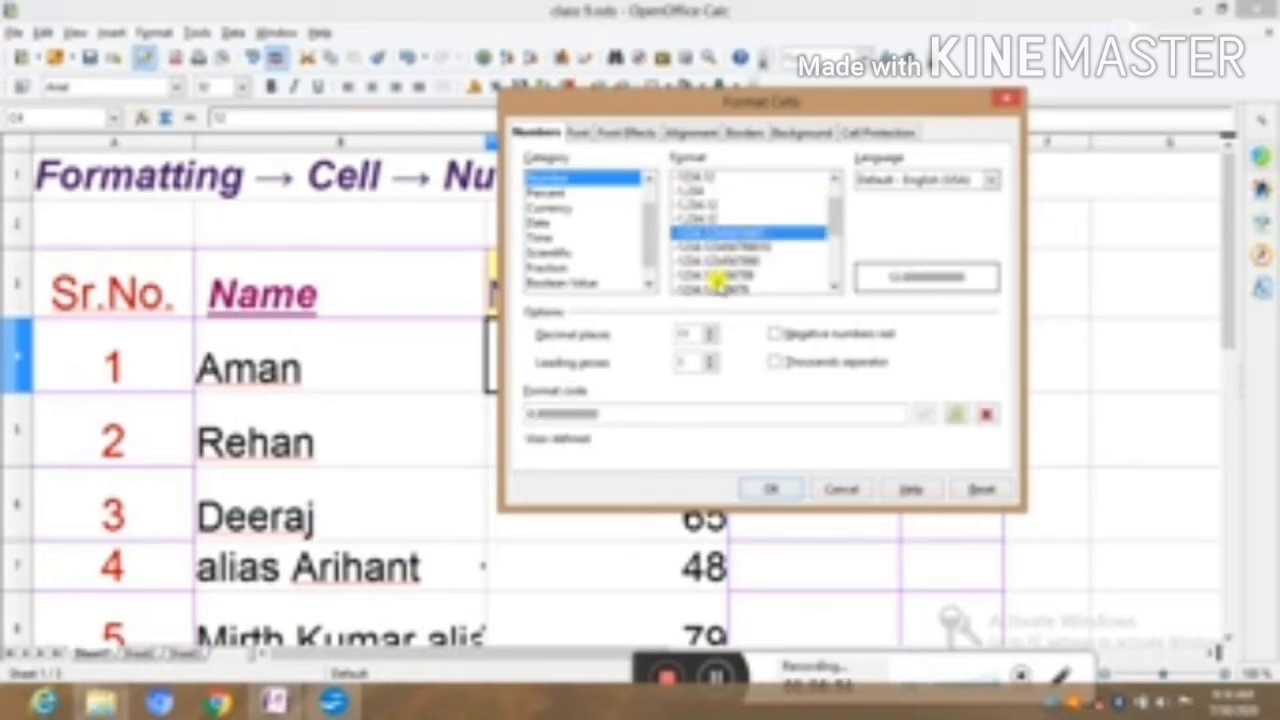
pyautogui.click(719, 248)
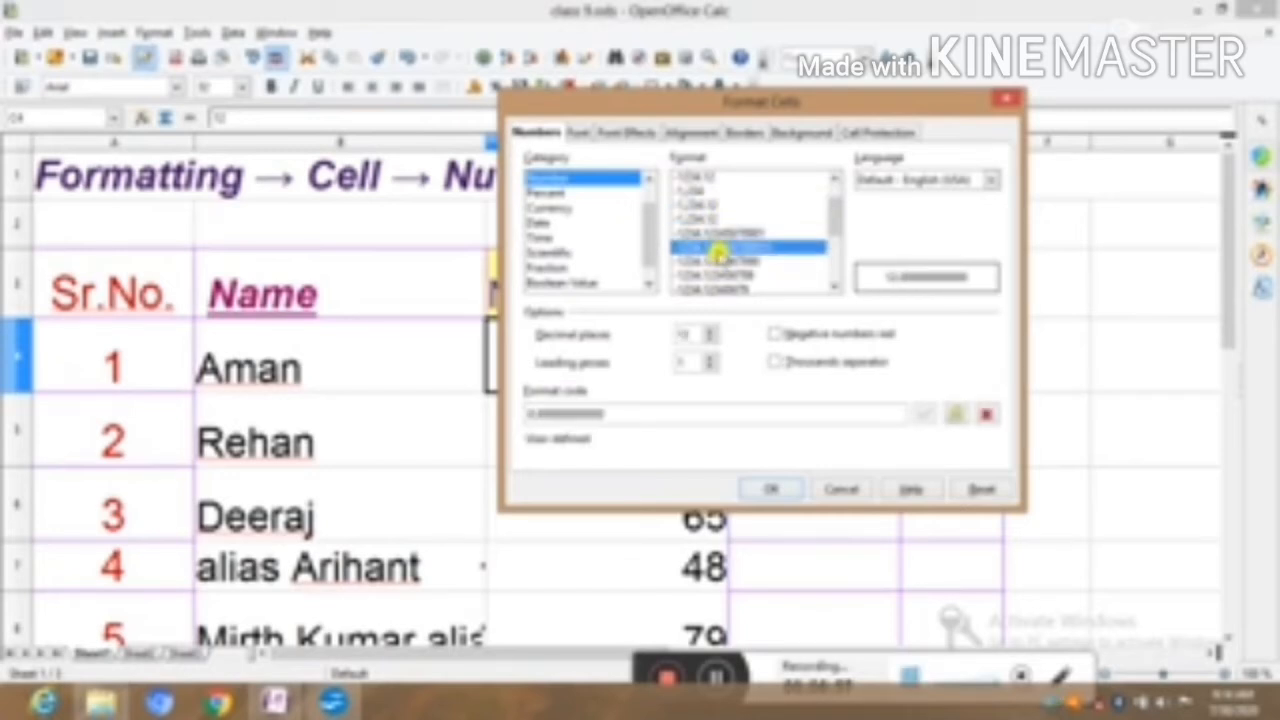
pyautogui.click(721, 264)
pyautogui.click(721, 276)
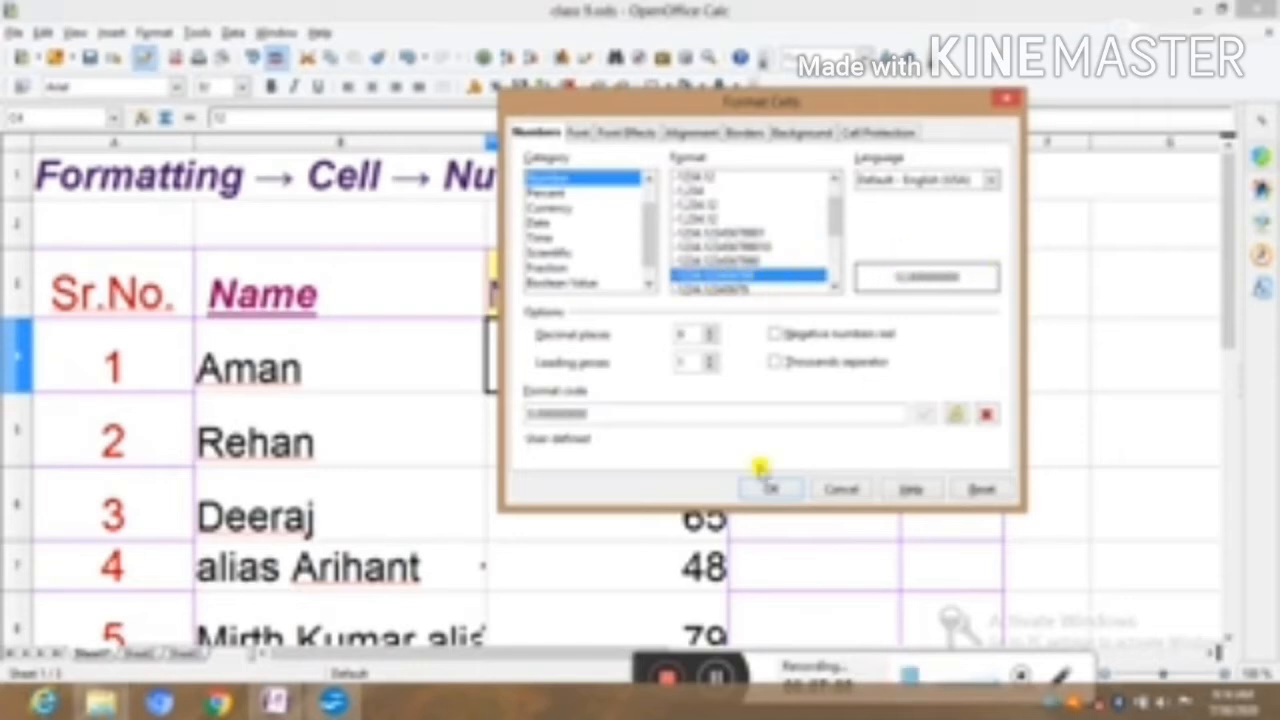
pyautogui.click(768, 489)
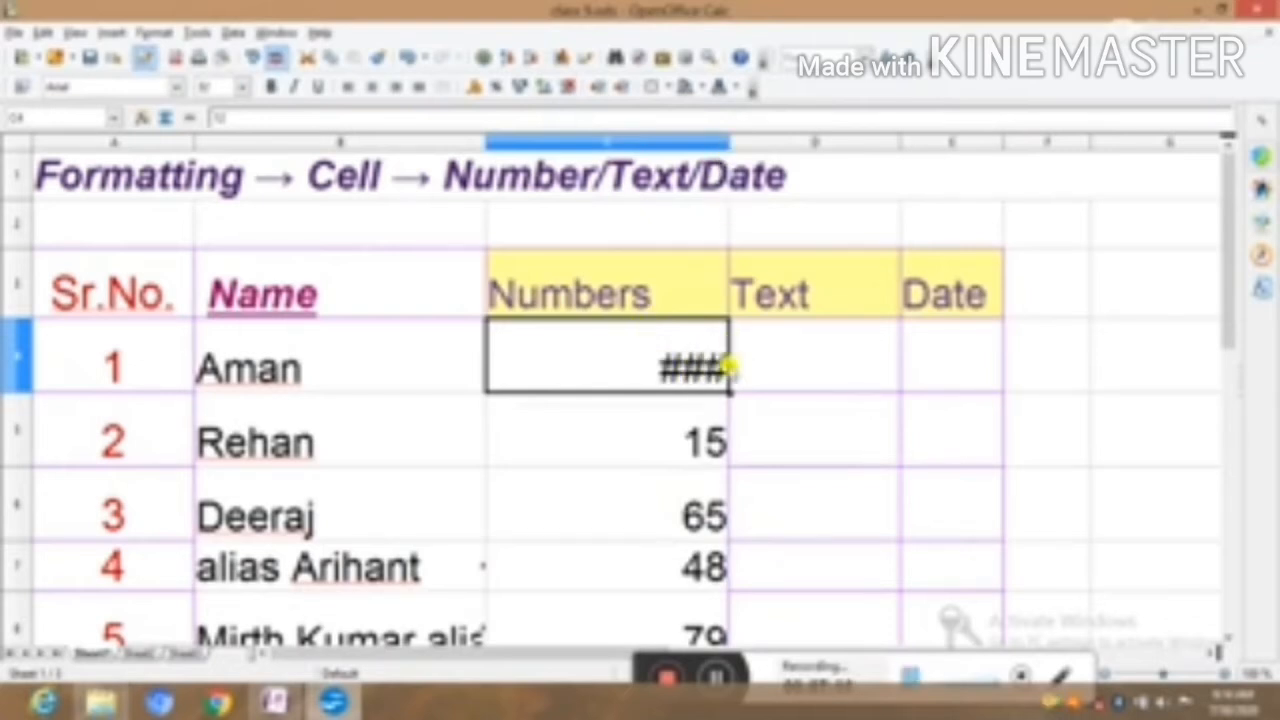
pyautogui.moveTo(718, 130); pyautogui.dragTo(895, 180)
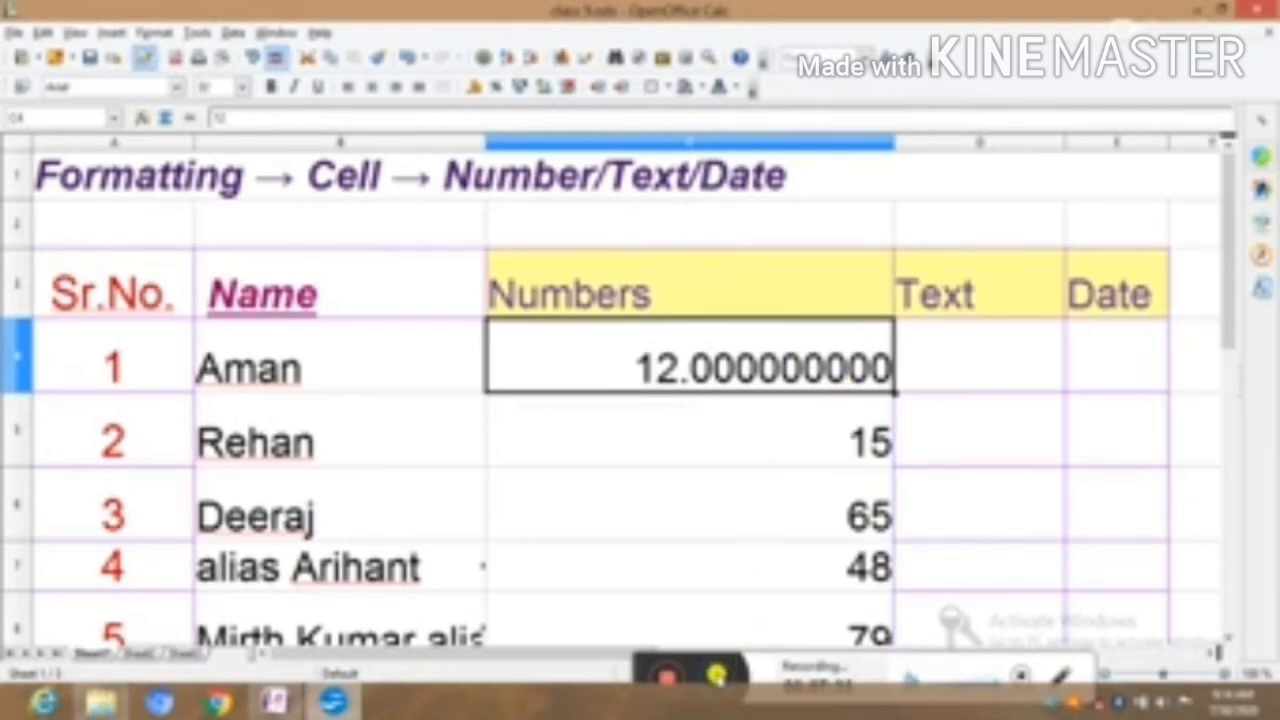
pyautogui.click(717, 677)
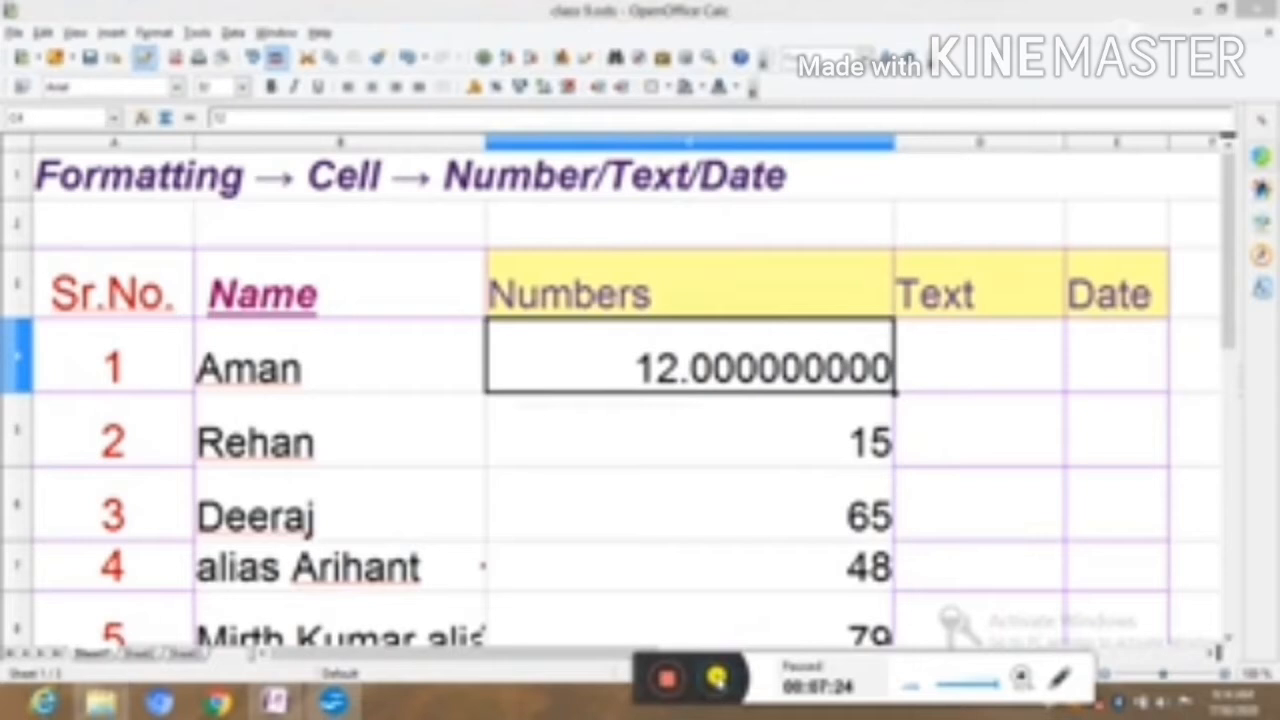
pyautogui.click(717, 677)
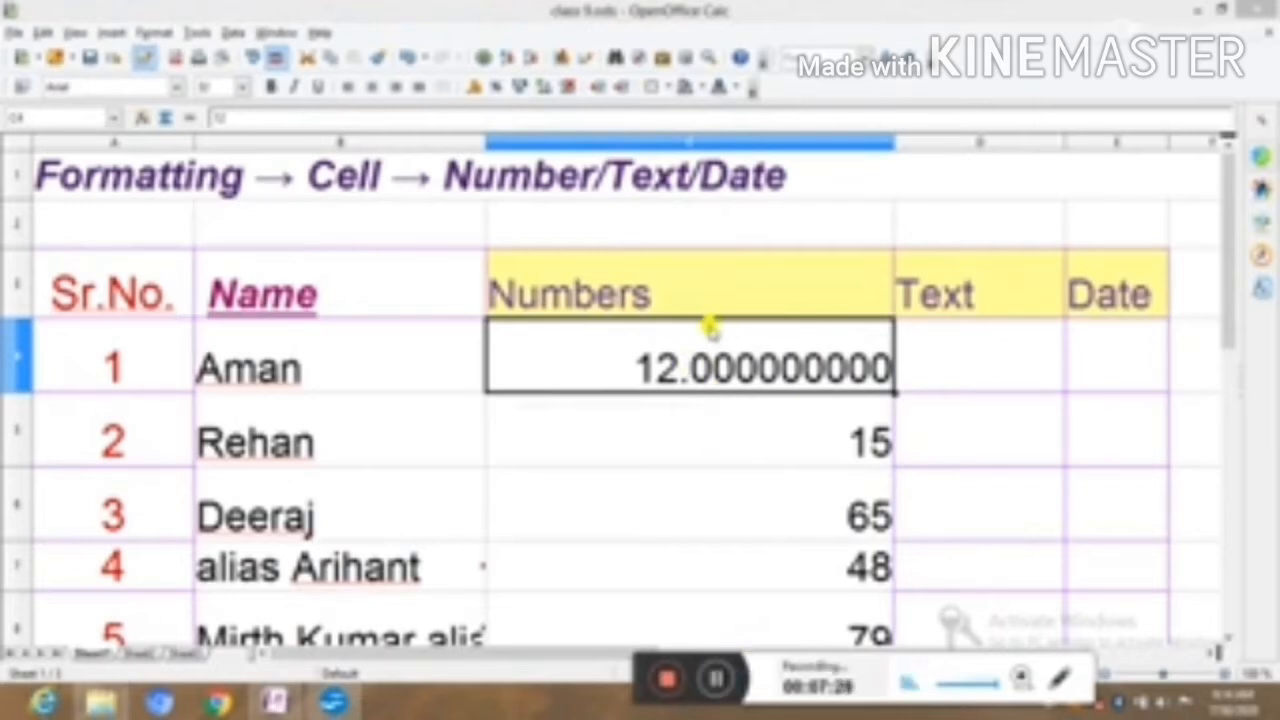
# Apply the -1234 number format without decimals to cell C4 and narrow the Numbers column to about the width of its heading.
pyautogui.click(163, 32)
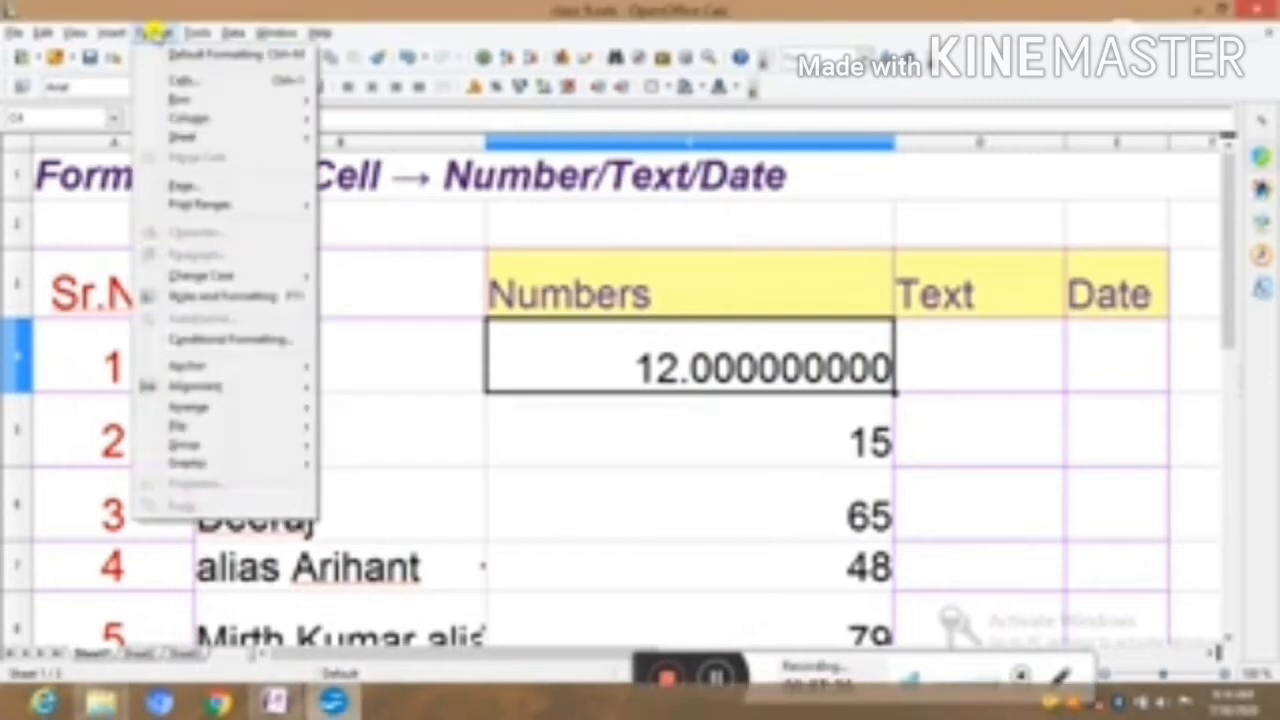
pyautogui.click(178, 78)
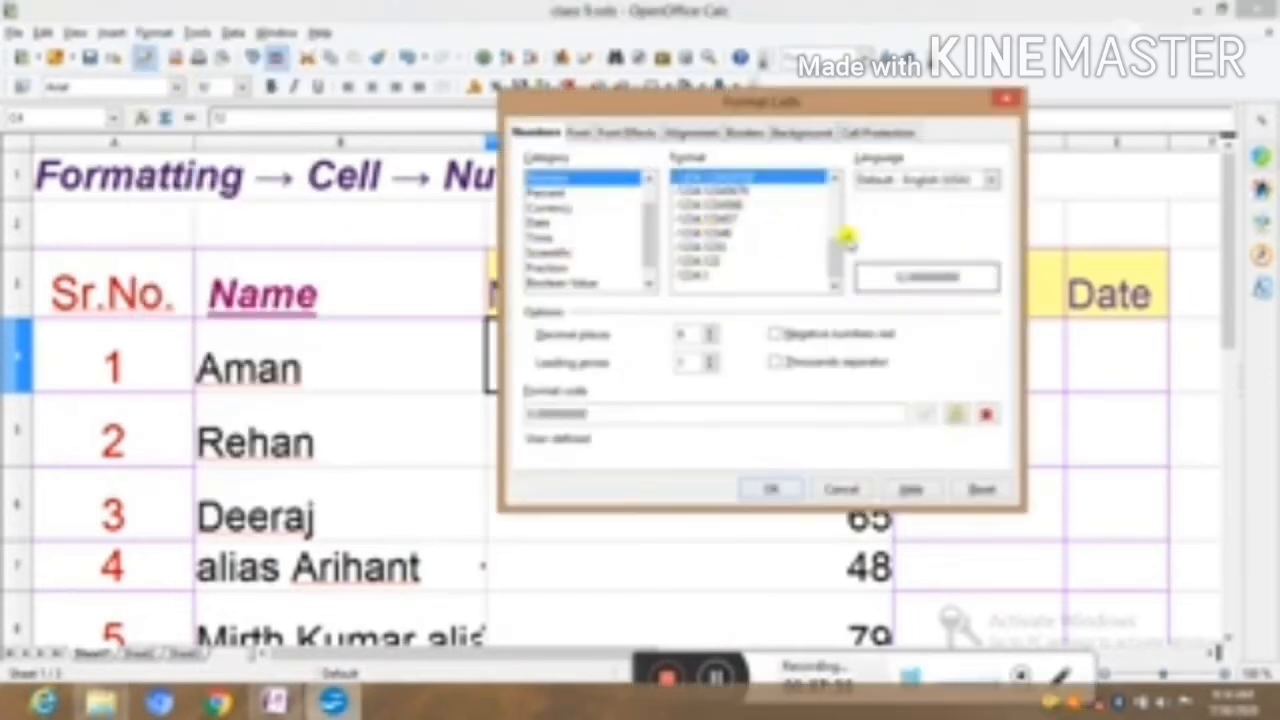
pyautogui.moveTo(838, 260); pyautogui.dragTo(836, 194)
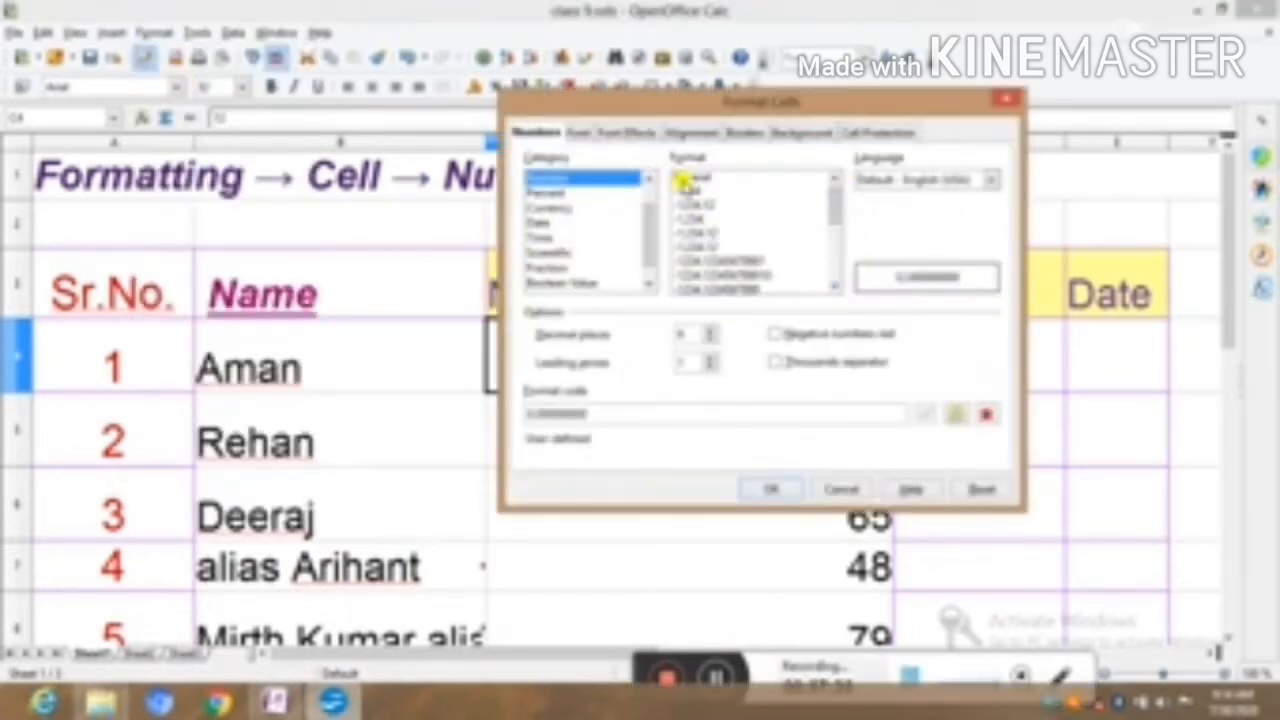
pyautogui.click(690, 190)
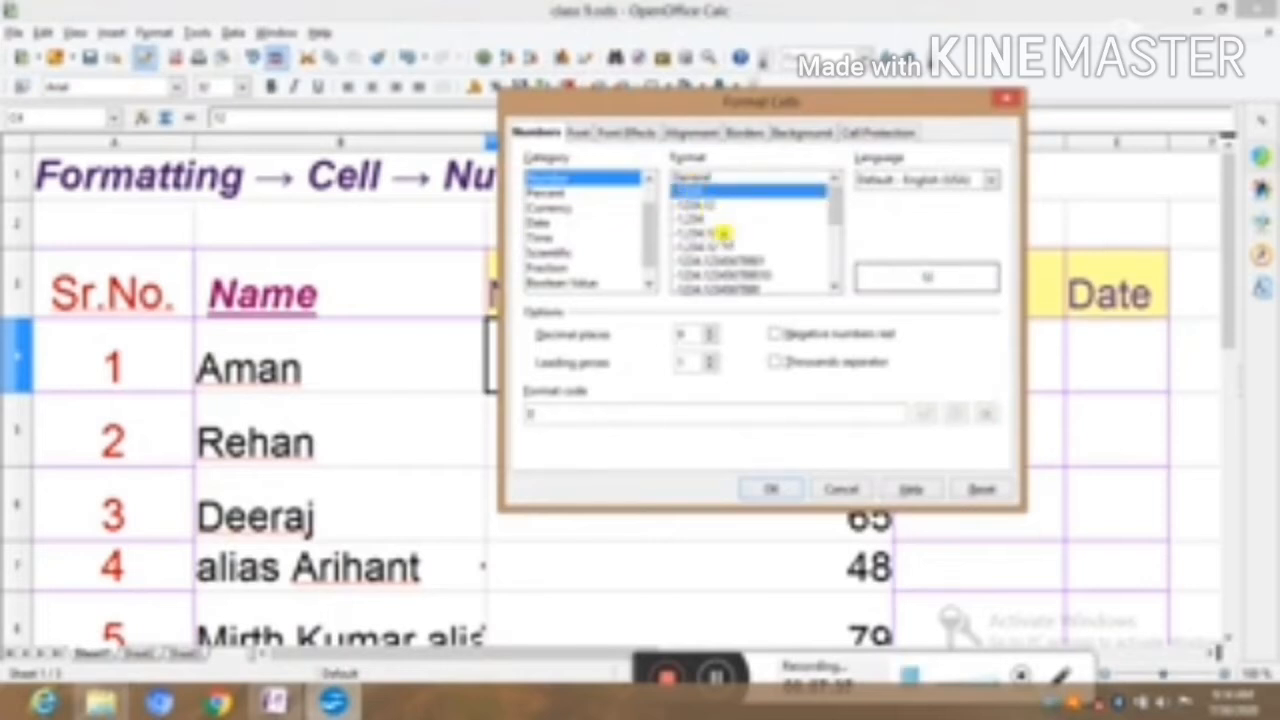
pyautogui.click(771, 489)
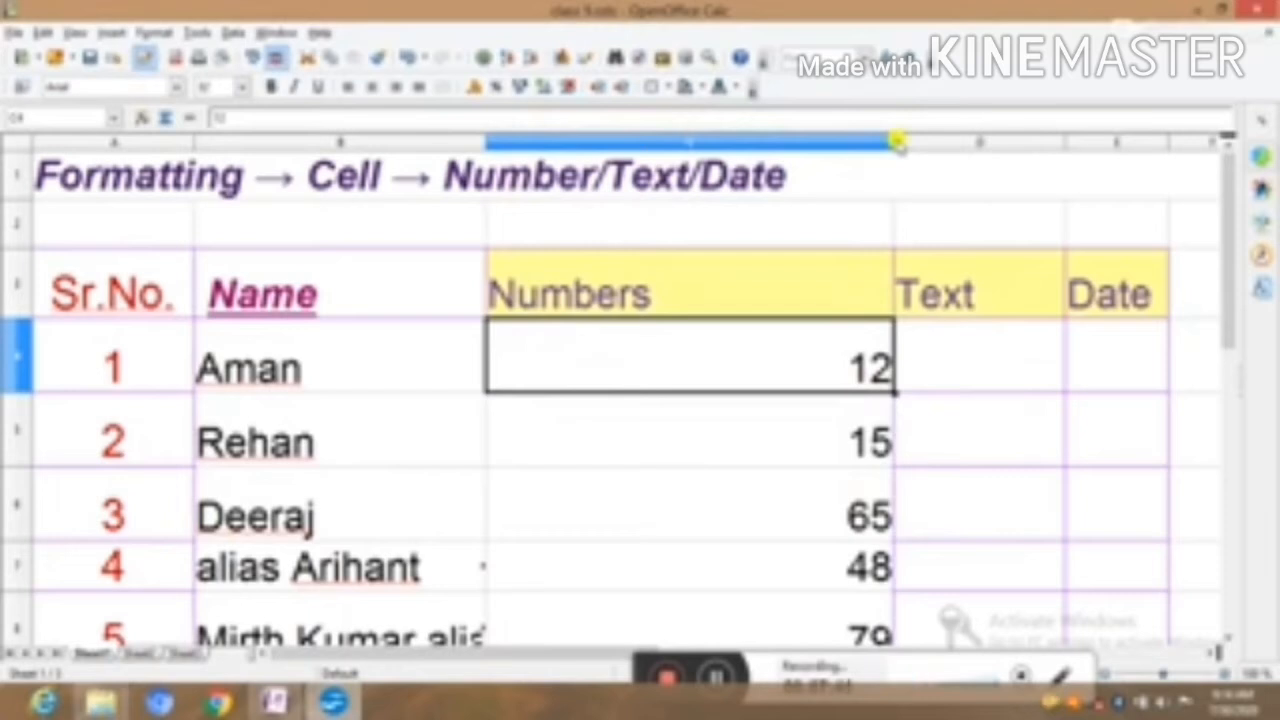
pyautogui.moveTo(898, 142); pyautogui.dragTo(666, 218)
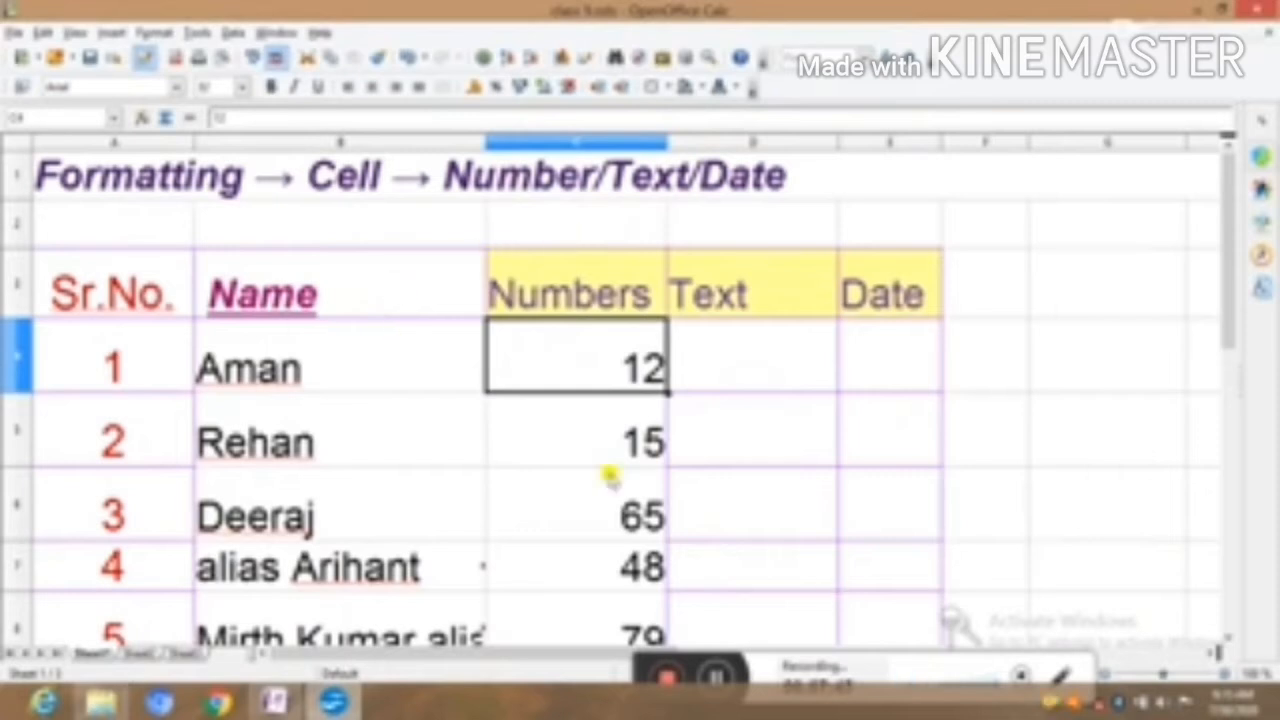
# Format cell C5, the second value under Numbers, as a percentage without decimals and enter 15 as its value.
pyautogui.click(580, 449)
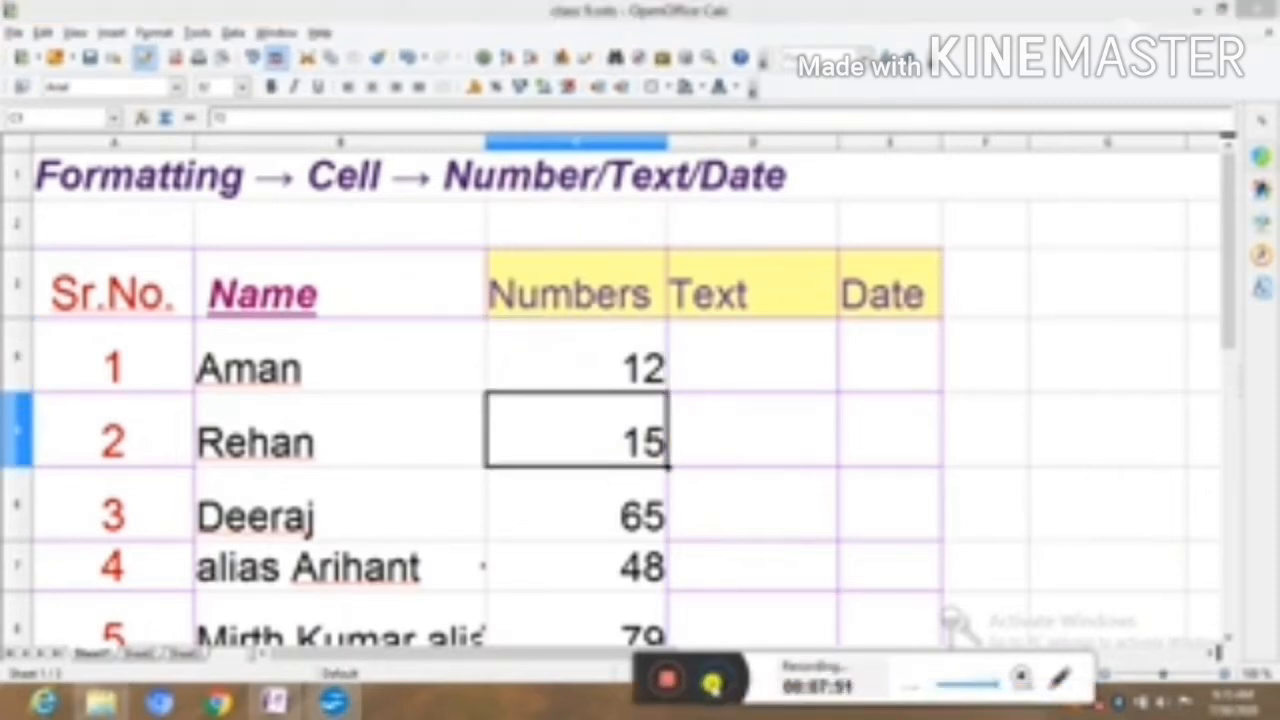
pyautogui.click(153, 33)
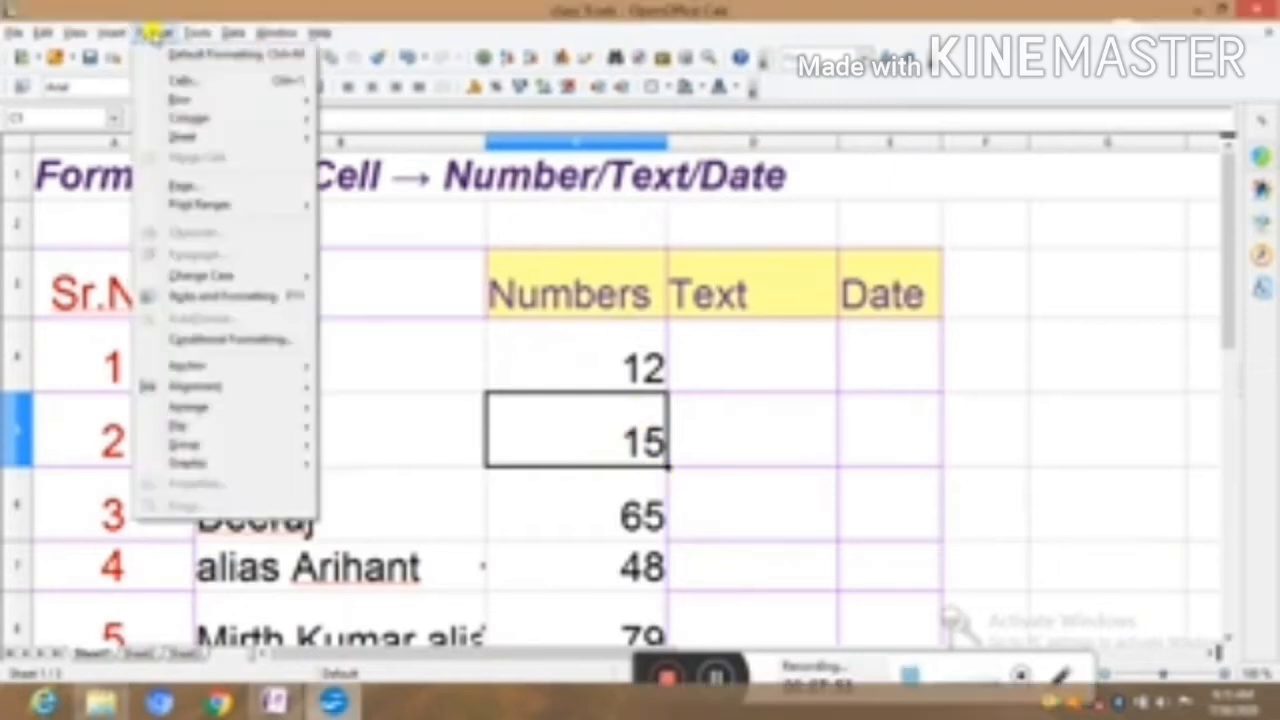
pyautogui.click(185, 81)
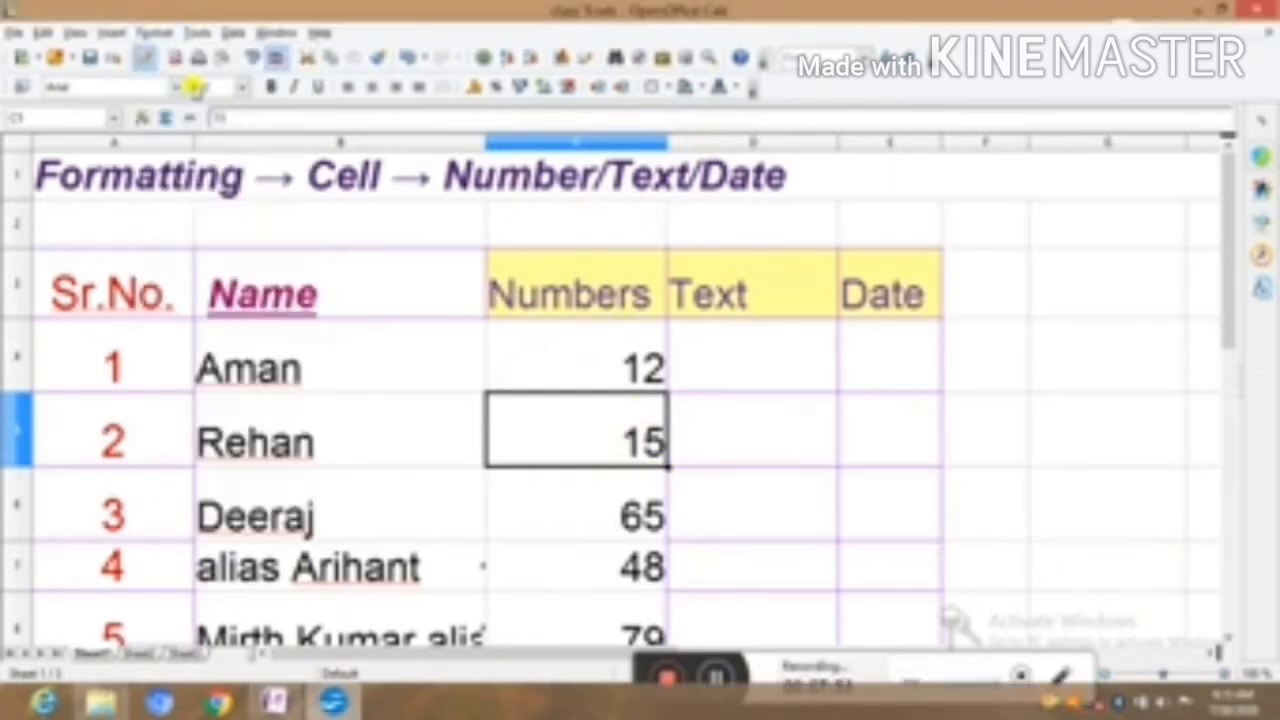
pyautogui.click(556, 193)
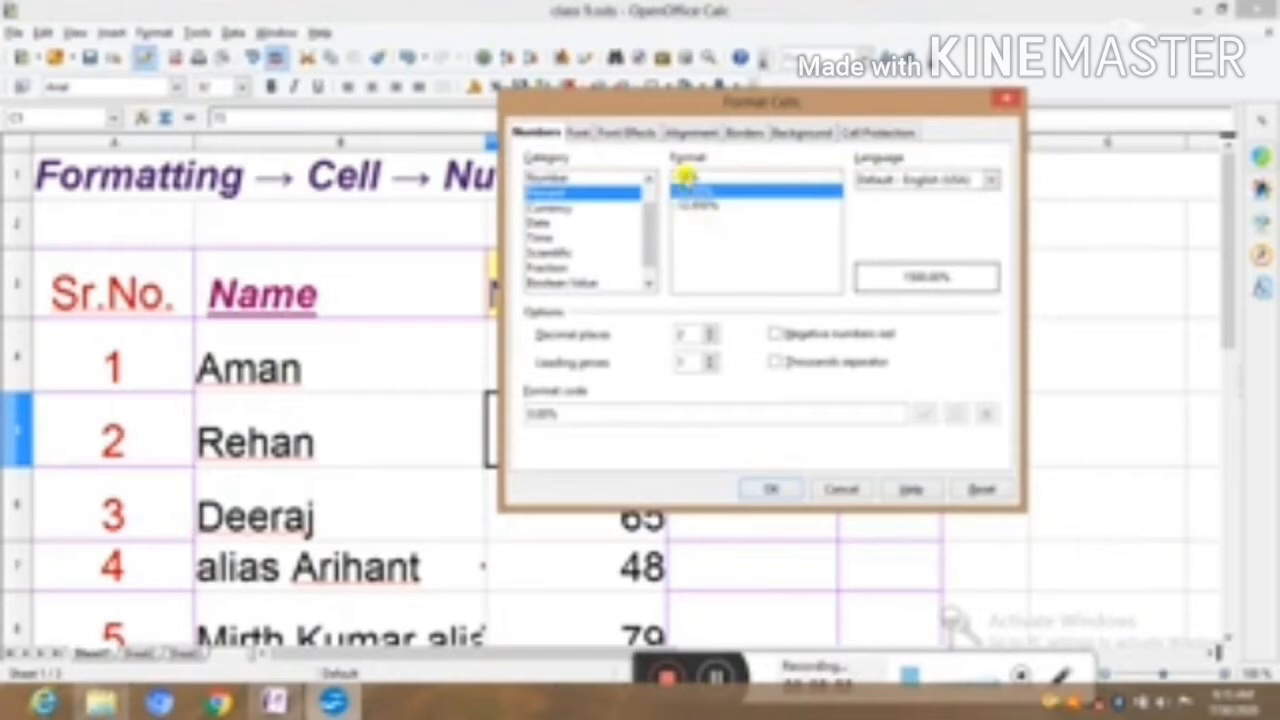
pyautogui.click(688, 177)
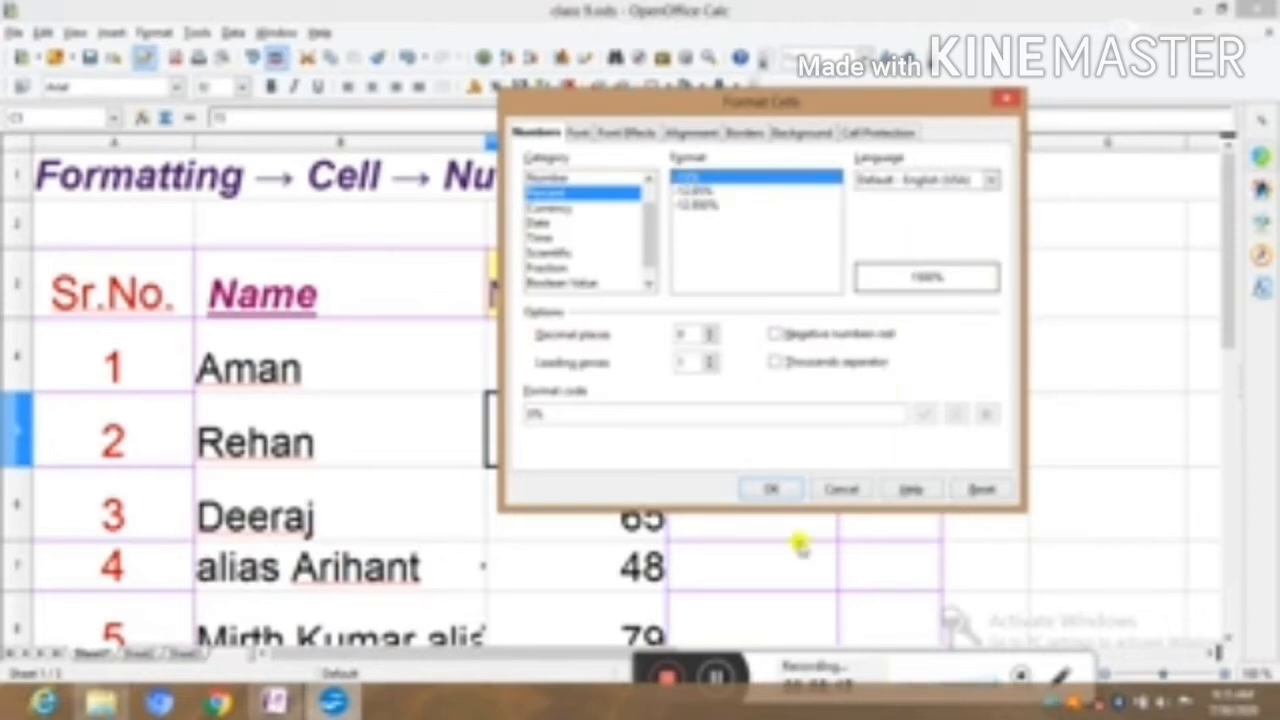
pyautogui.click(775, 489)
pyautogui.press('Return')
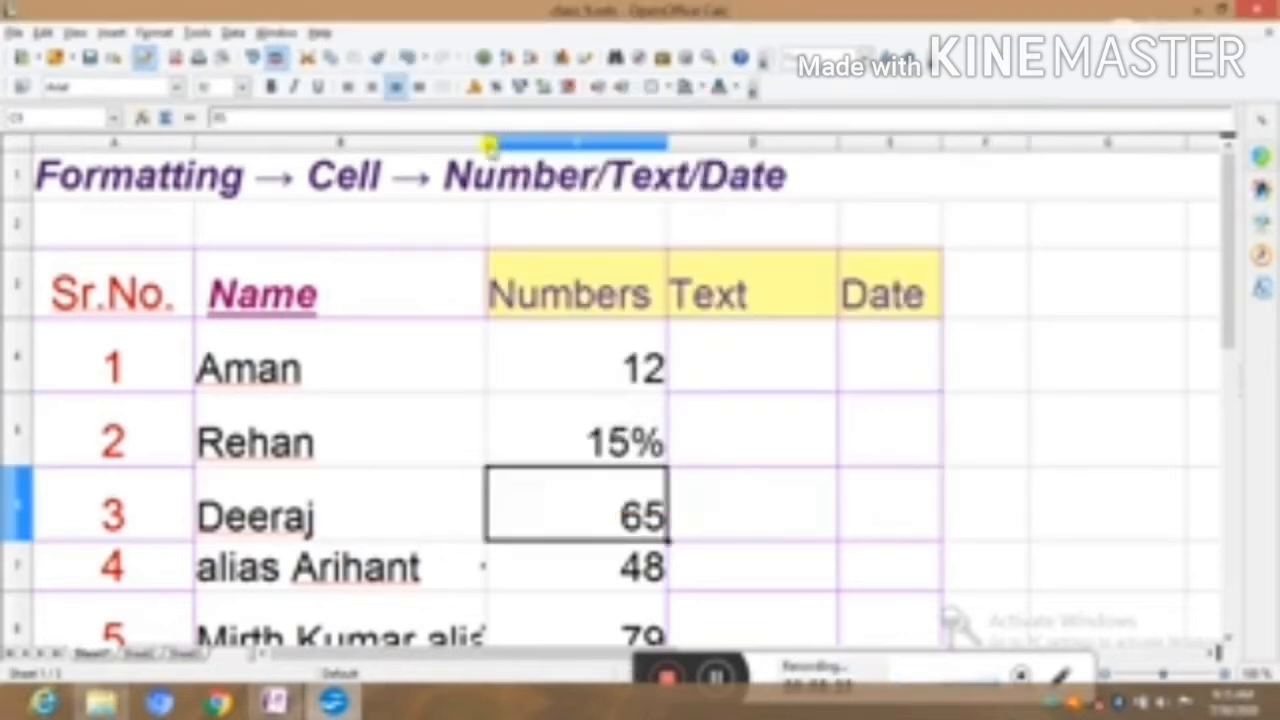
# Replace the percentage in cell C5 with 45% and finally with 85%.
pyautogui.click(770, 495)
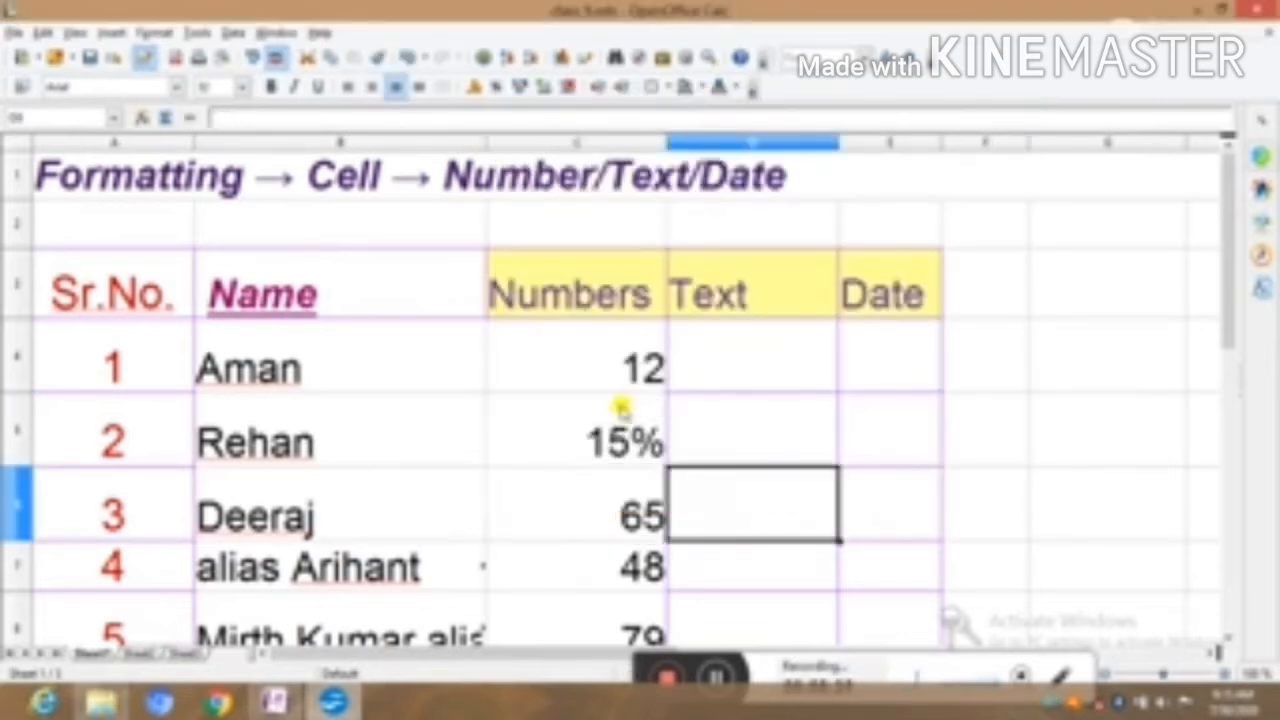
pyautogui.click(630, 447)
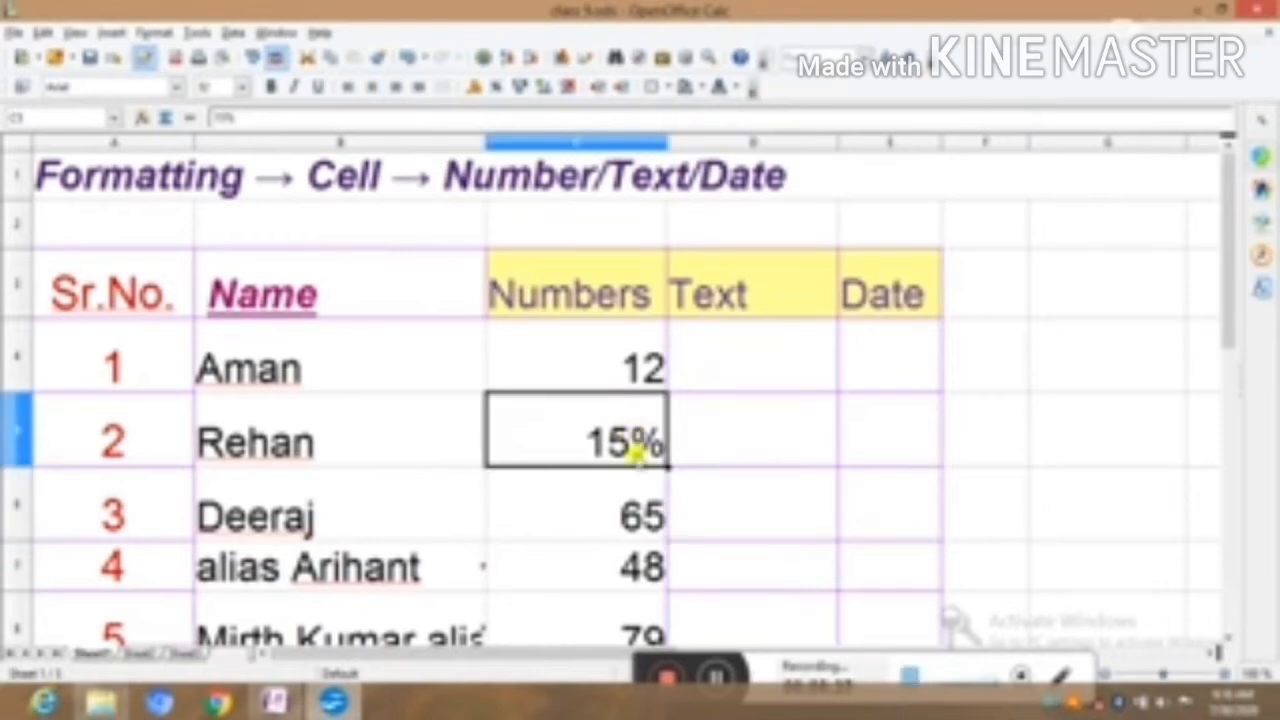
pyautogui.write('45')
pyautogui.press('Return')
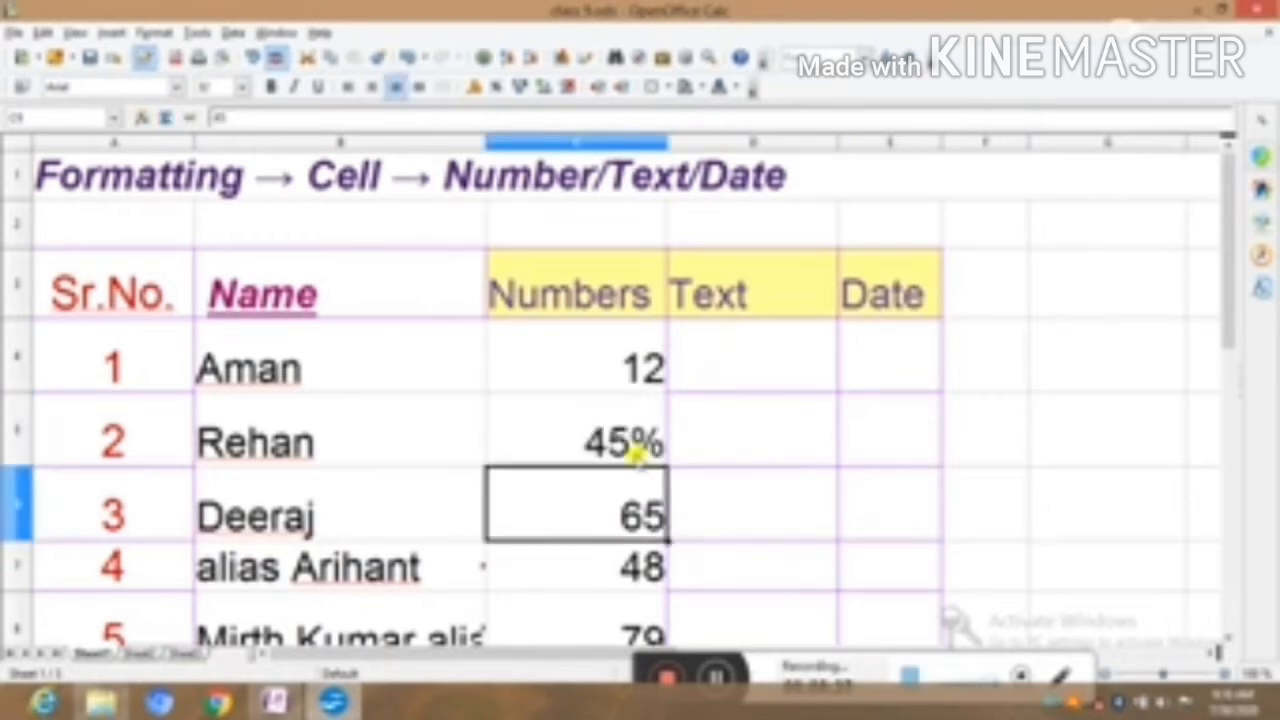
pyautogui.click(628, 447)
pyautogui.write('85')
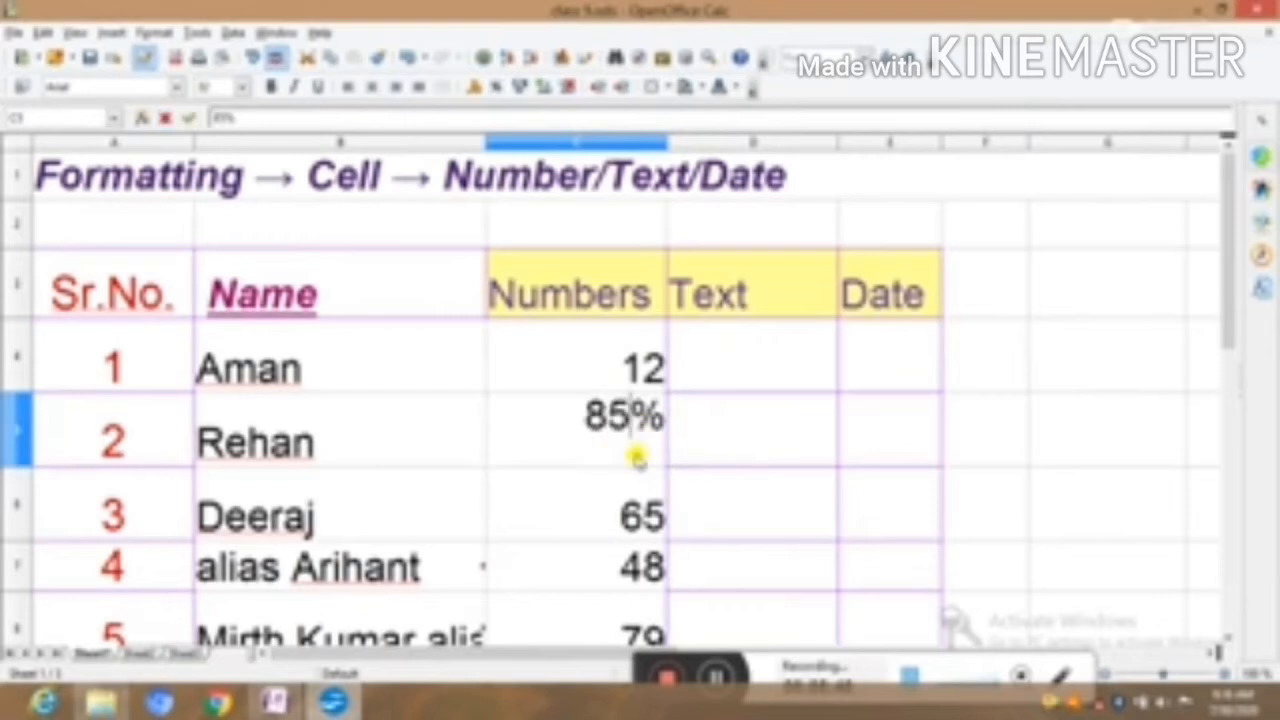
pyautogui.press('Return')
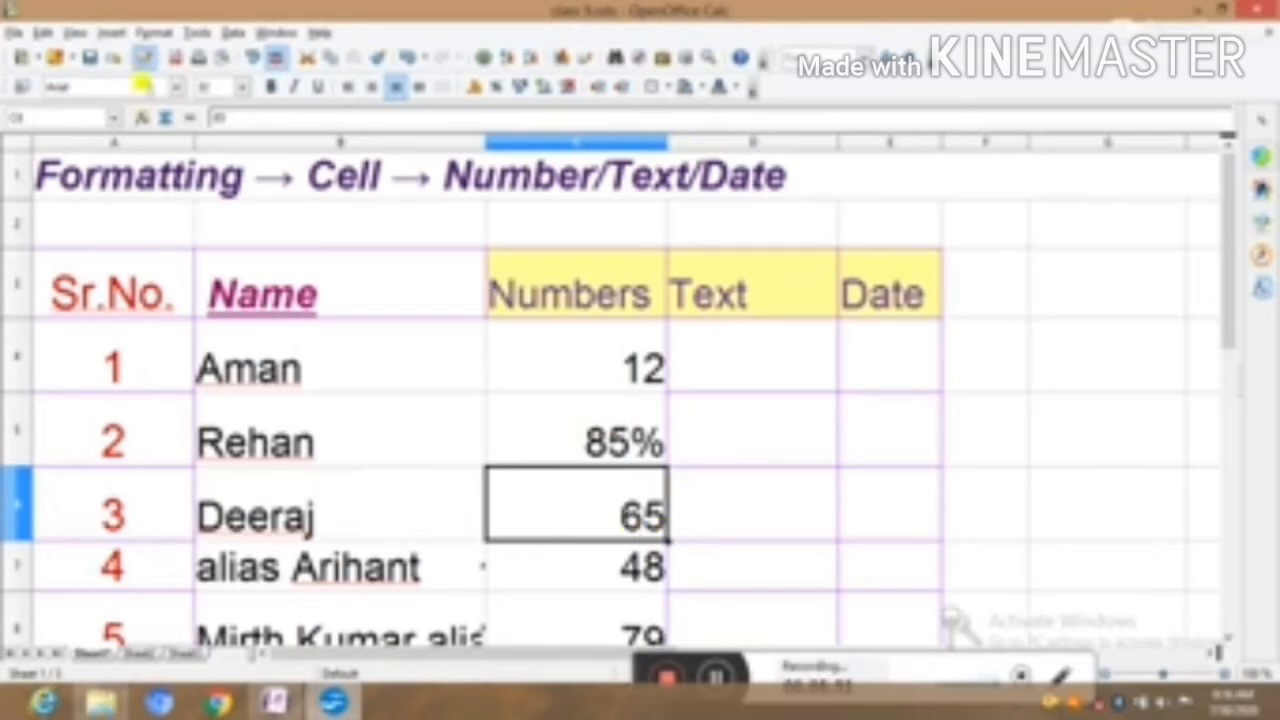
# Format cell C6, the third value under Numbers, as USD $ Spanish (Ecuador) currency without decimals.
pyautogui.click(152, 33)
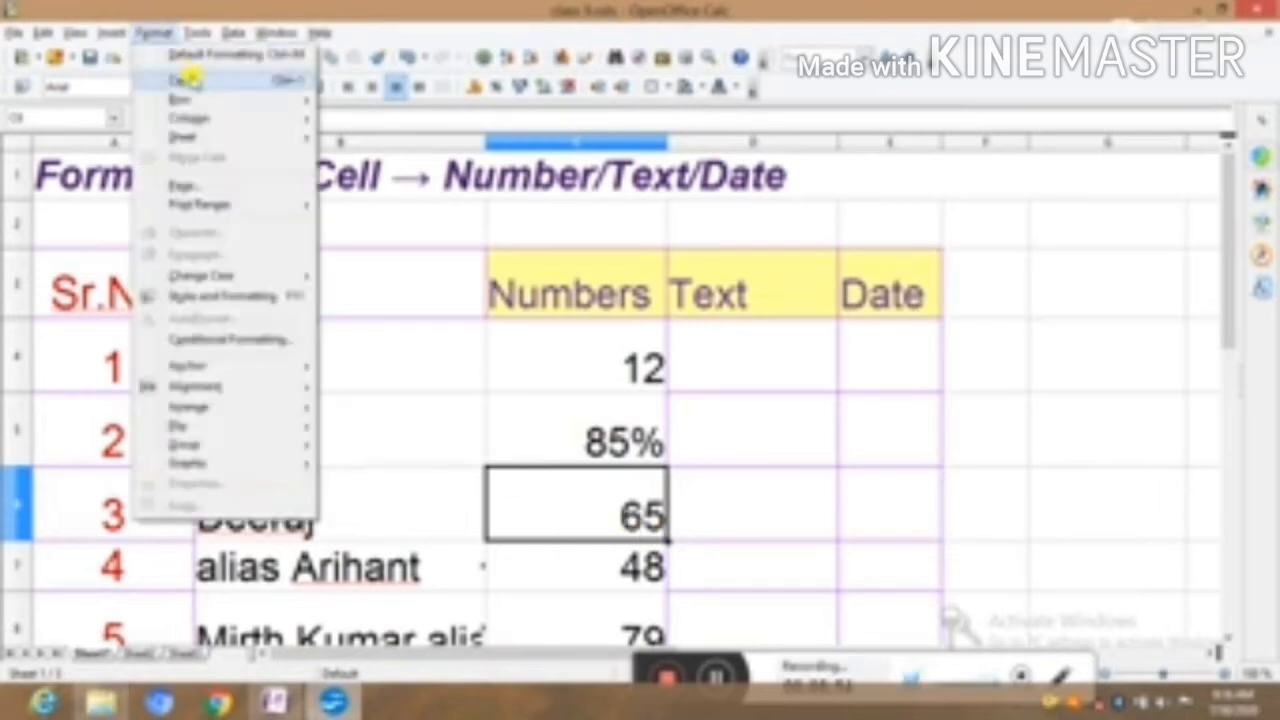
pyautogui.click(190, 78)
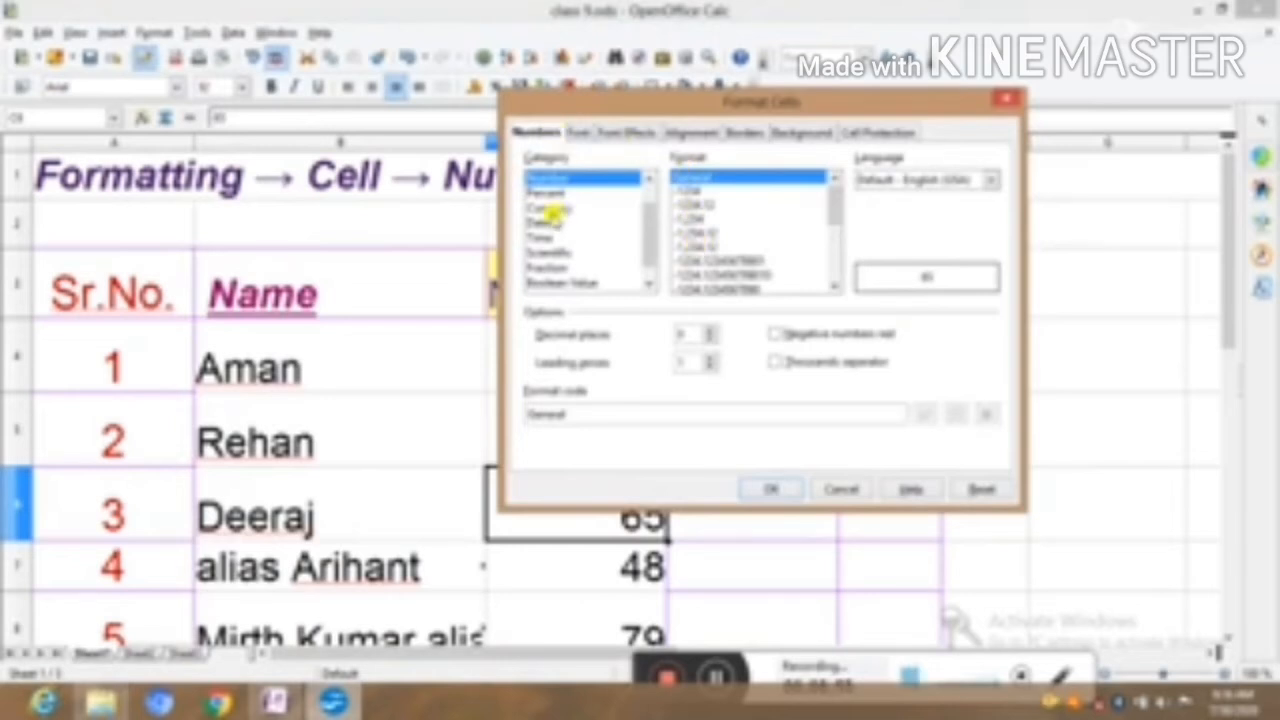
pyautogui.click(550, 208)
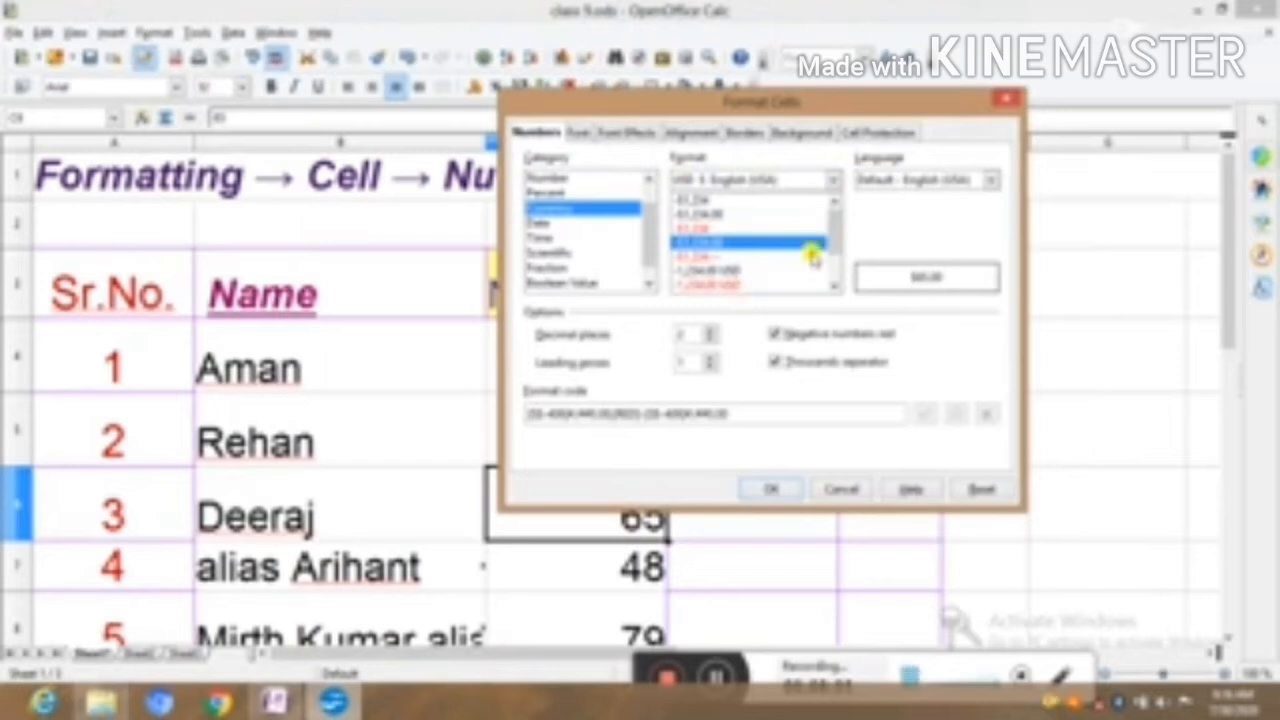
pyautogui.moveTo(834, 251); pyautogui.dragTo(838, 293)
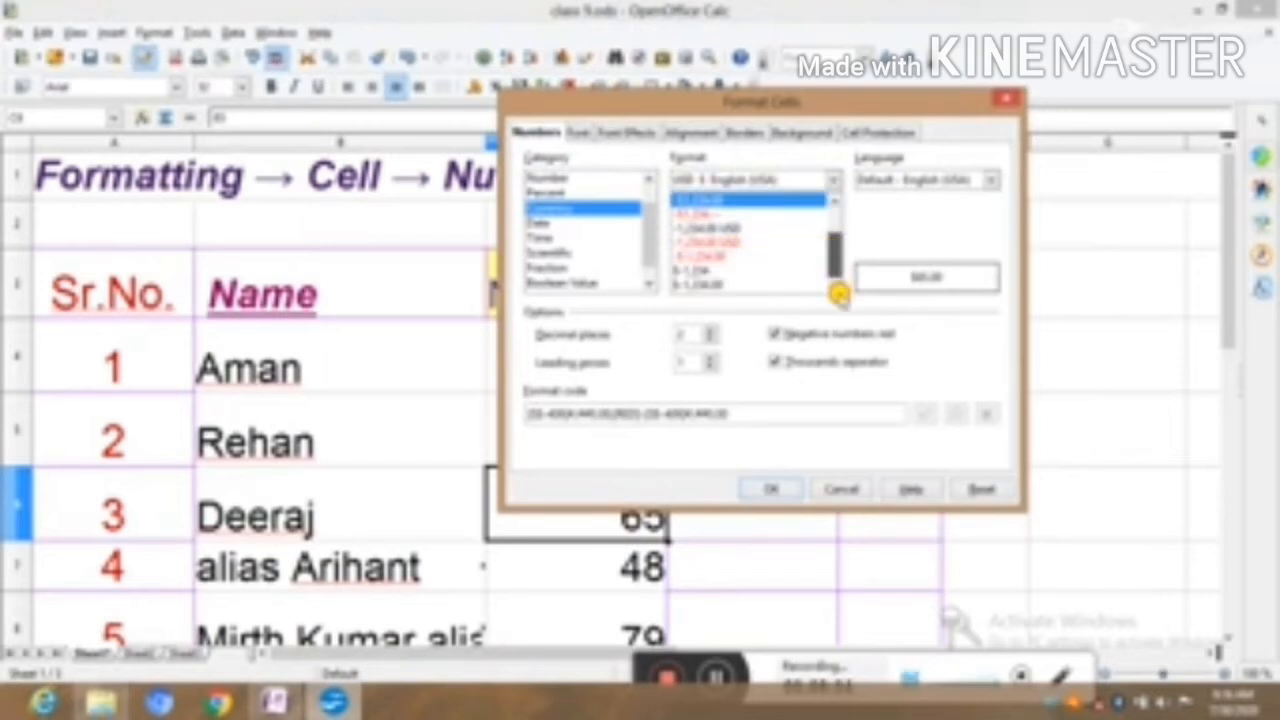
pyautogui.click(697, 270)
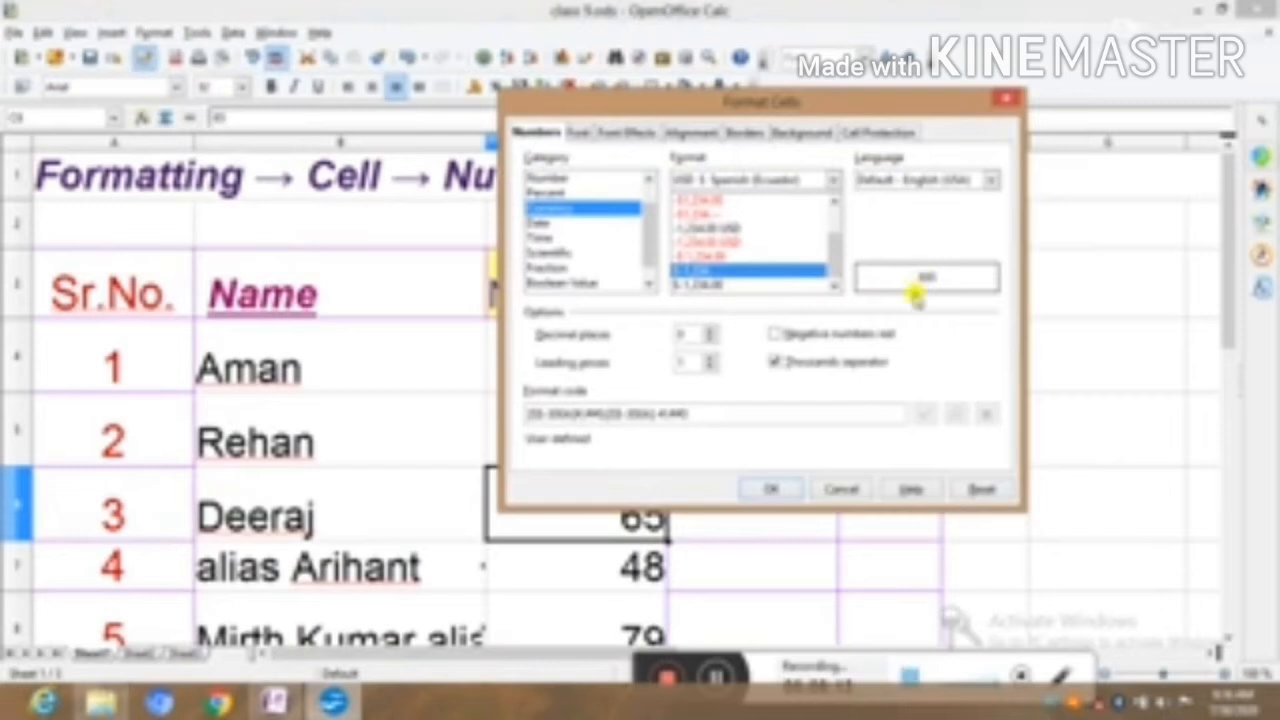
pyautogui.click(772, 489)
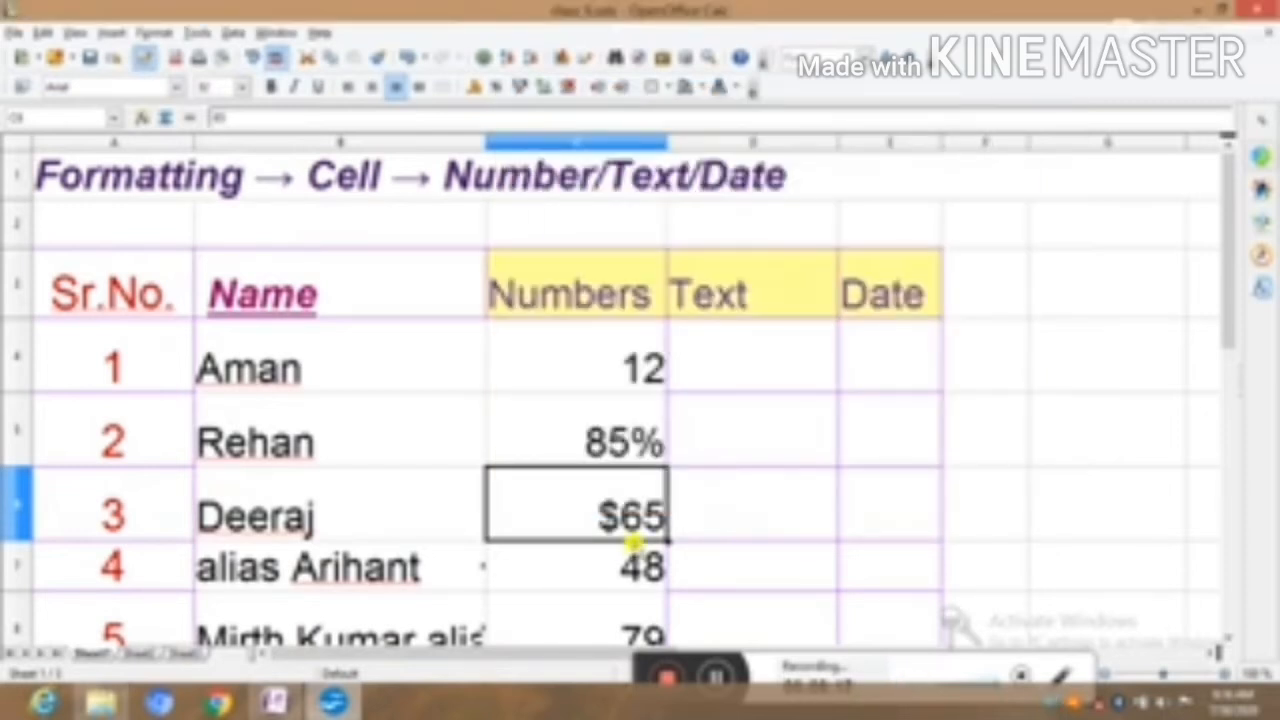
# Copy the currency cell C6 and paste it over cells C7 to C9, overwriting the existing data.
pyautogui.click(563, 566)
pyautogui.click(580, 514)
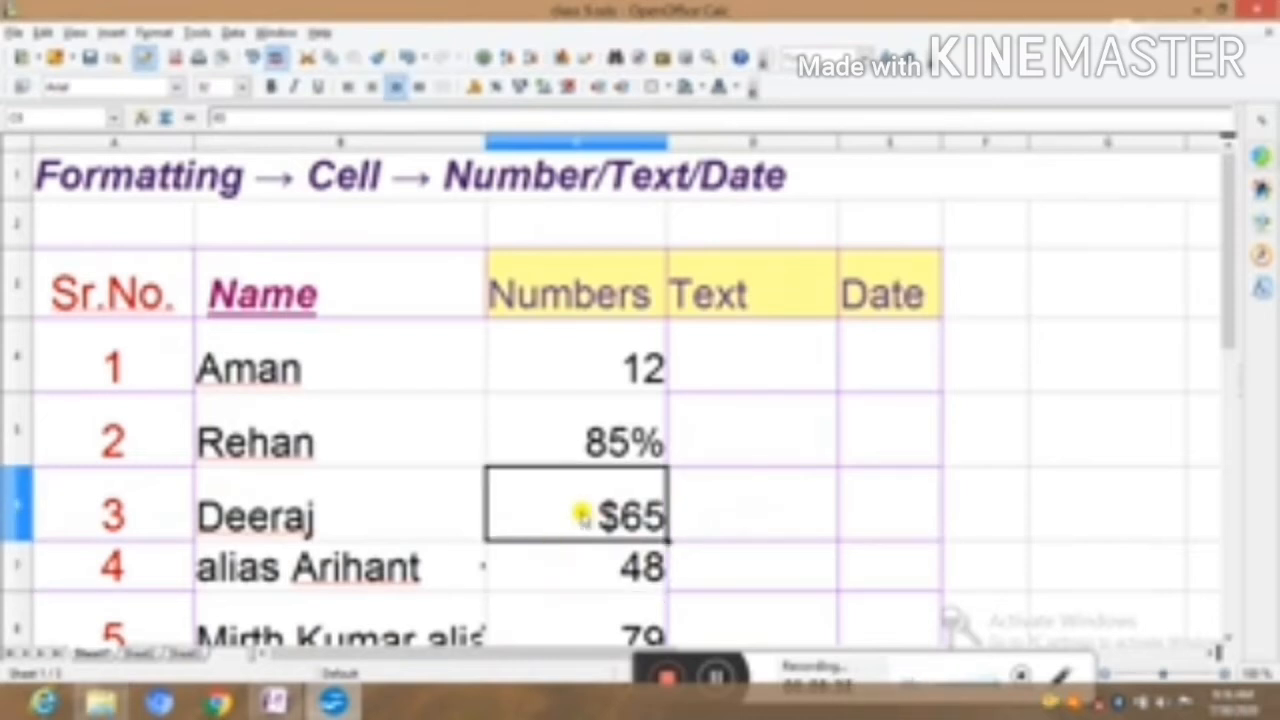
pyautogui.moveTo(591, 560); pyautogui.dragTo(500, 190)
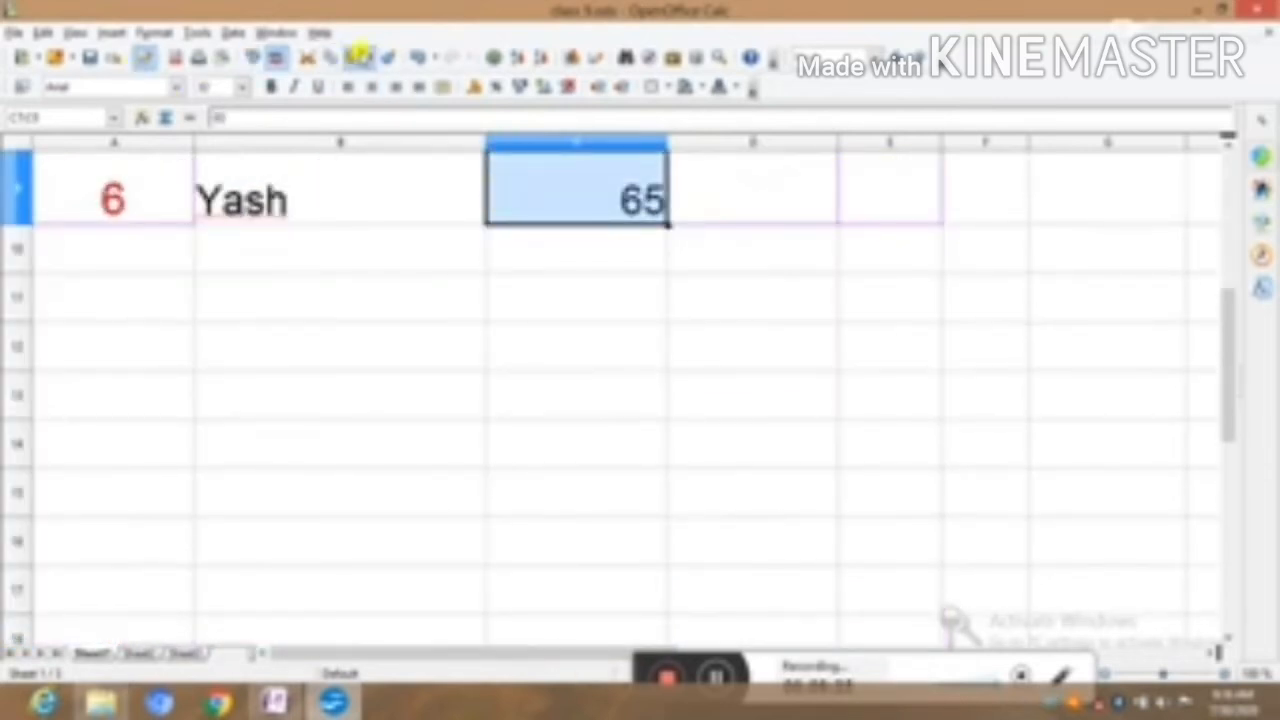
pyautogui.click(358, 56)
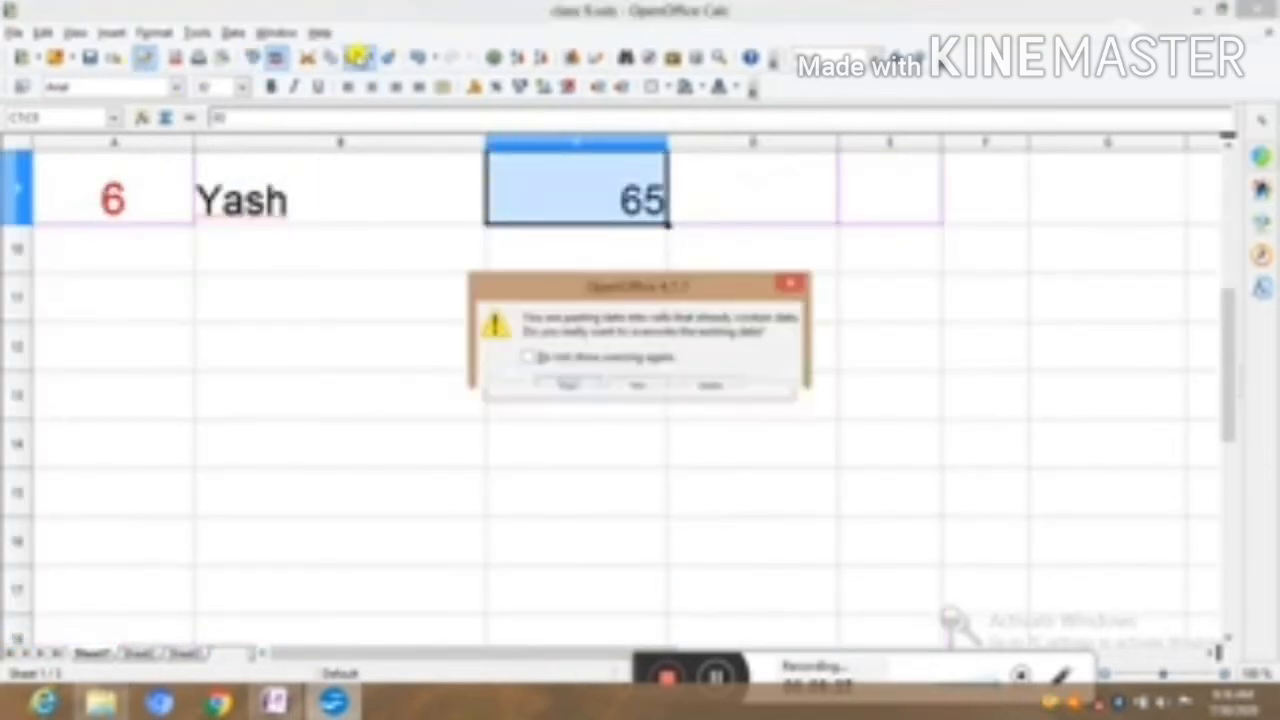
pyautogui.click(577, 388)
pyautogui.scroll(3, 567, 345)
pyautogui.scroll(-1, 607, 500)
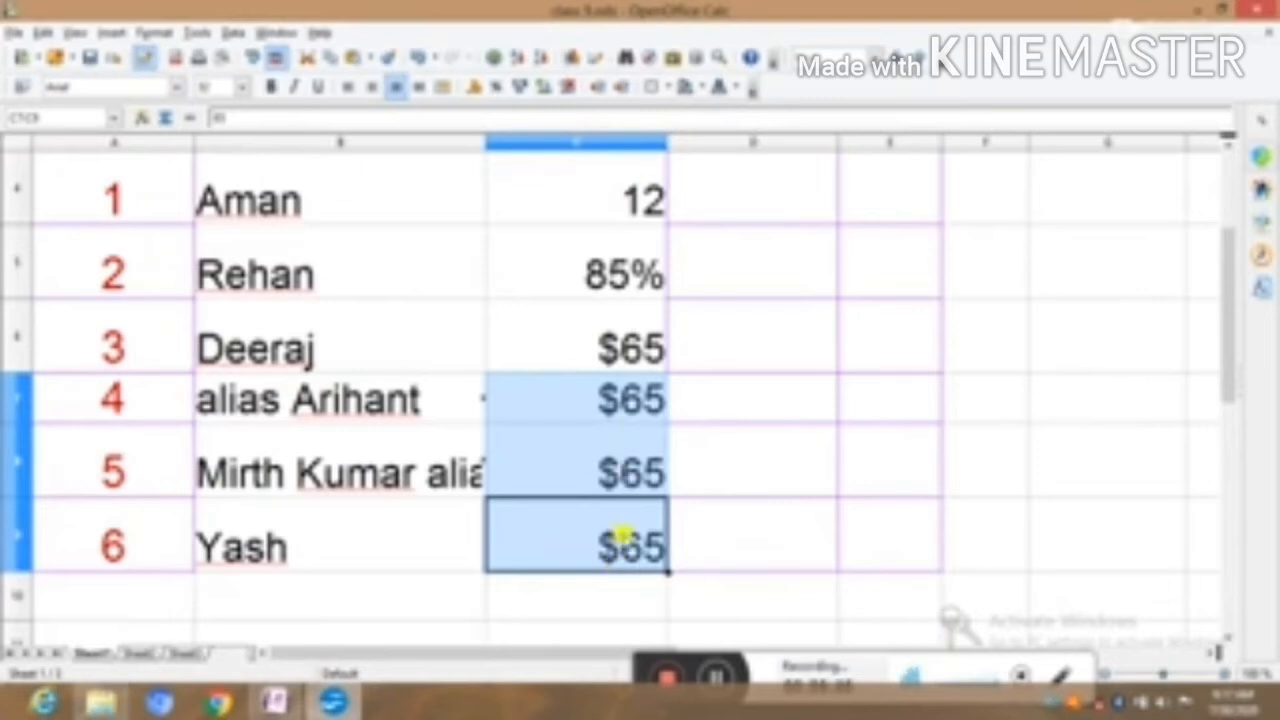
# Preview the Andalus and Aldhabi fonts for the percentage in cell C5 and choose Aharoni.
pyautogui.scroll(1, 624, 553)
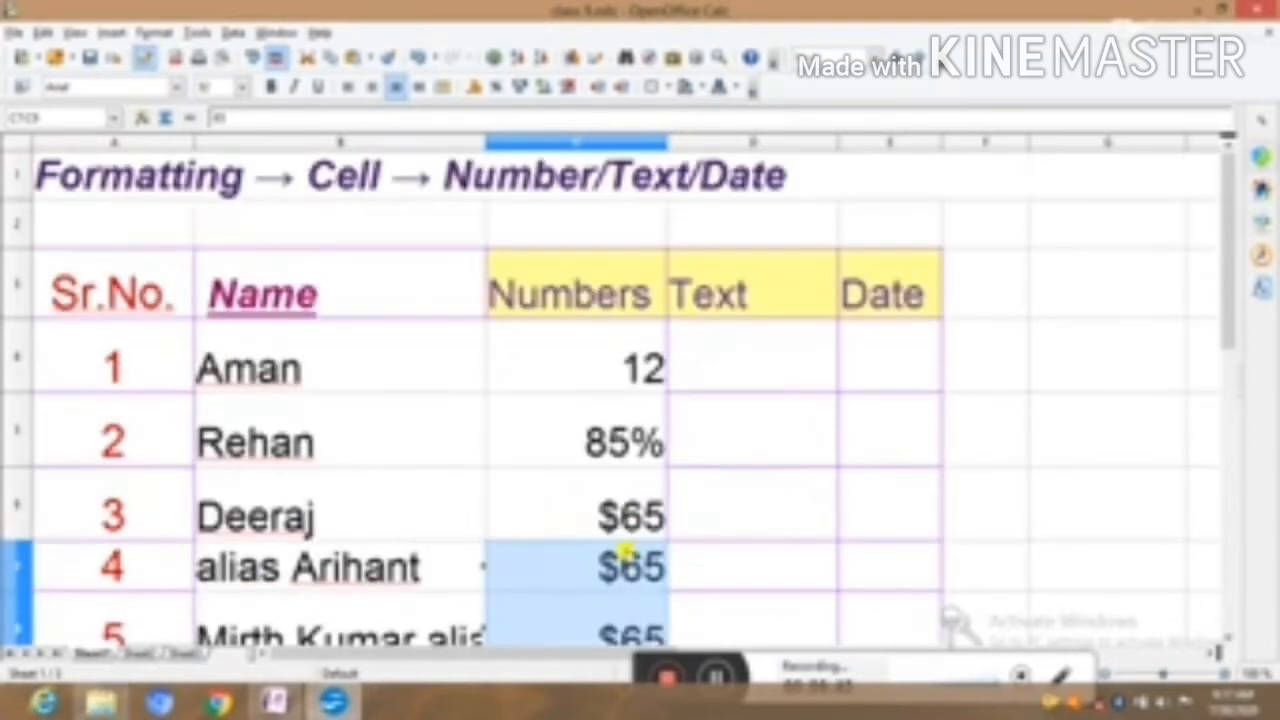
pyautogui.click(524, 388)
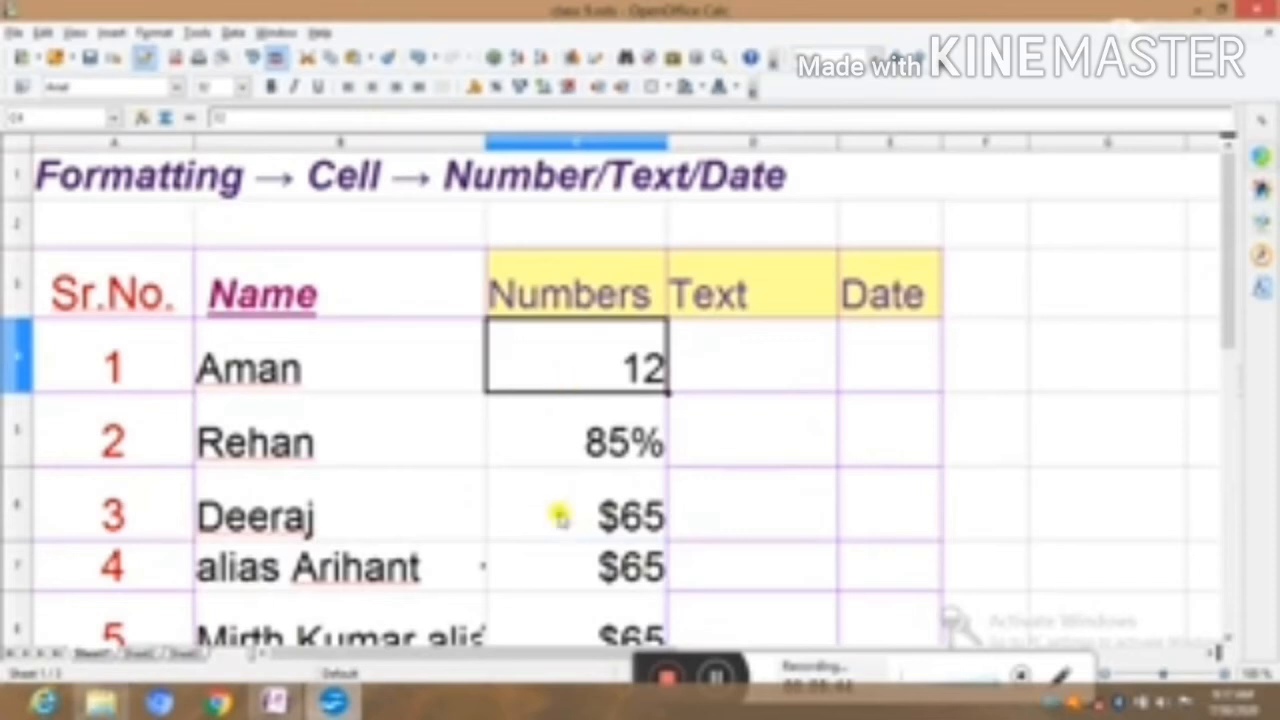
pyautogui.click(578, 435)
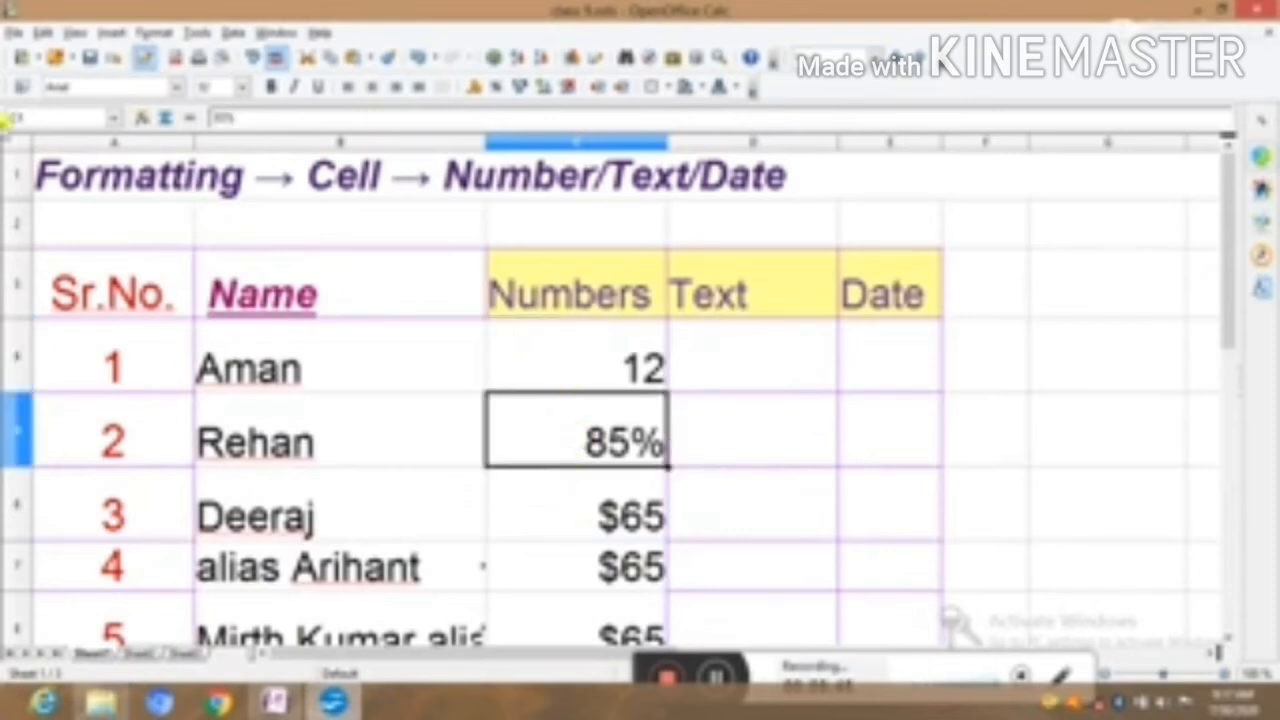
pyautogui.click(150, 33)
pyautogui.click(180, 80)
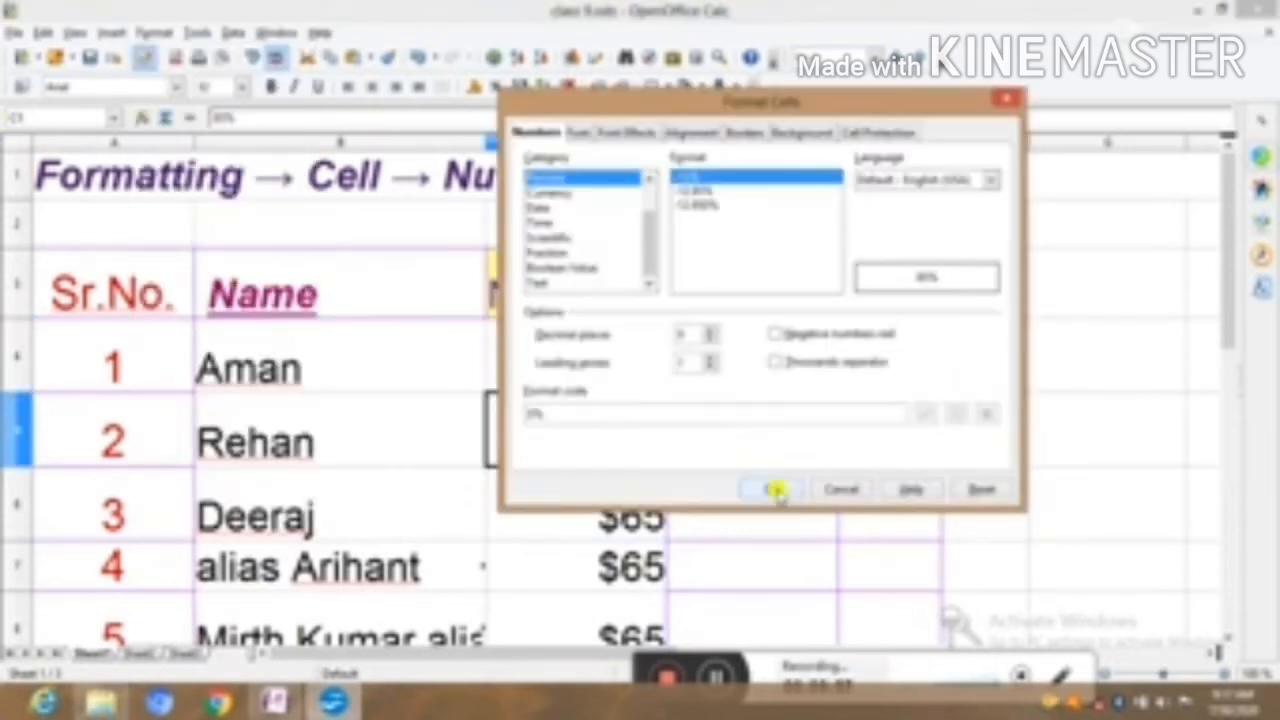
pyautogui.click(581, 134)
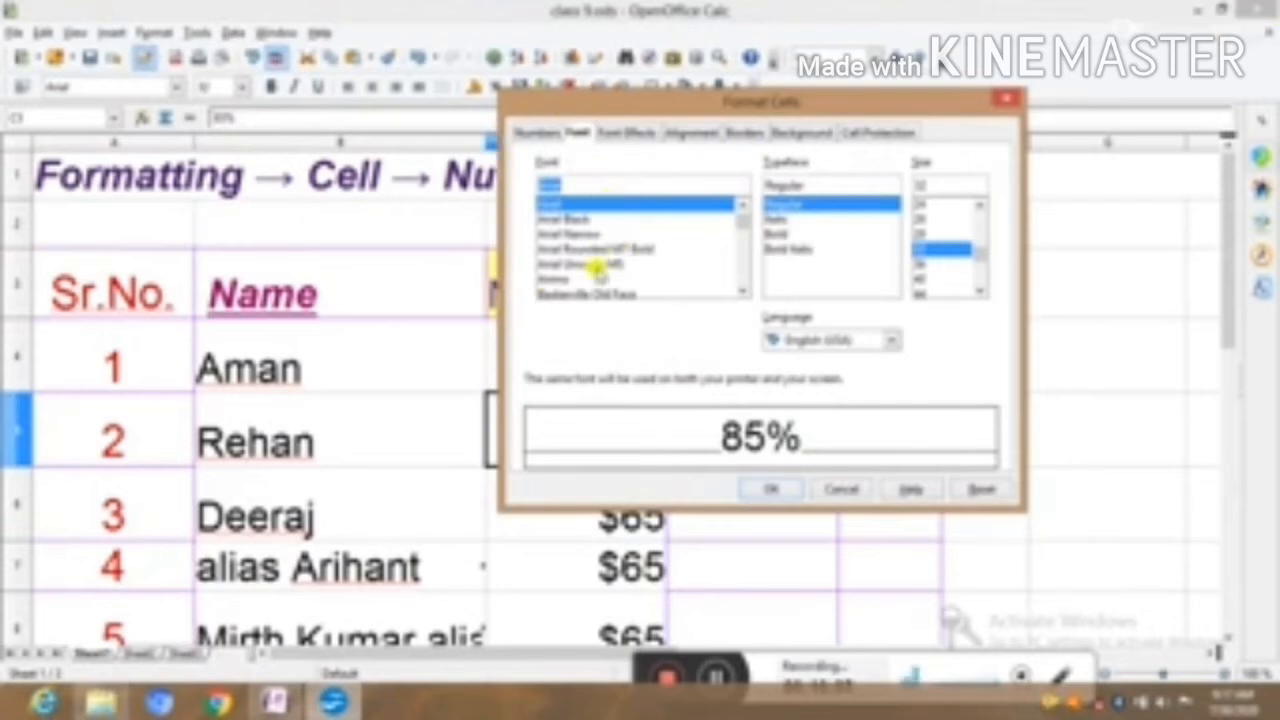
pyautogui.moveTo(740, 222); pyautogui.dragTo(737, 177)
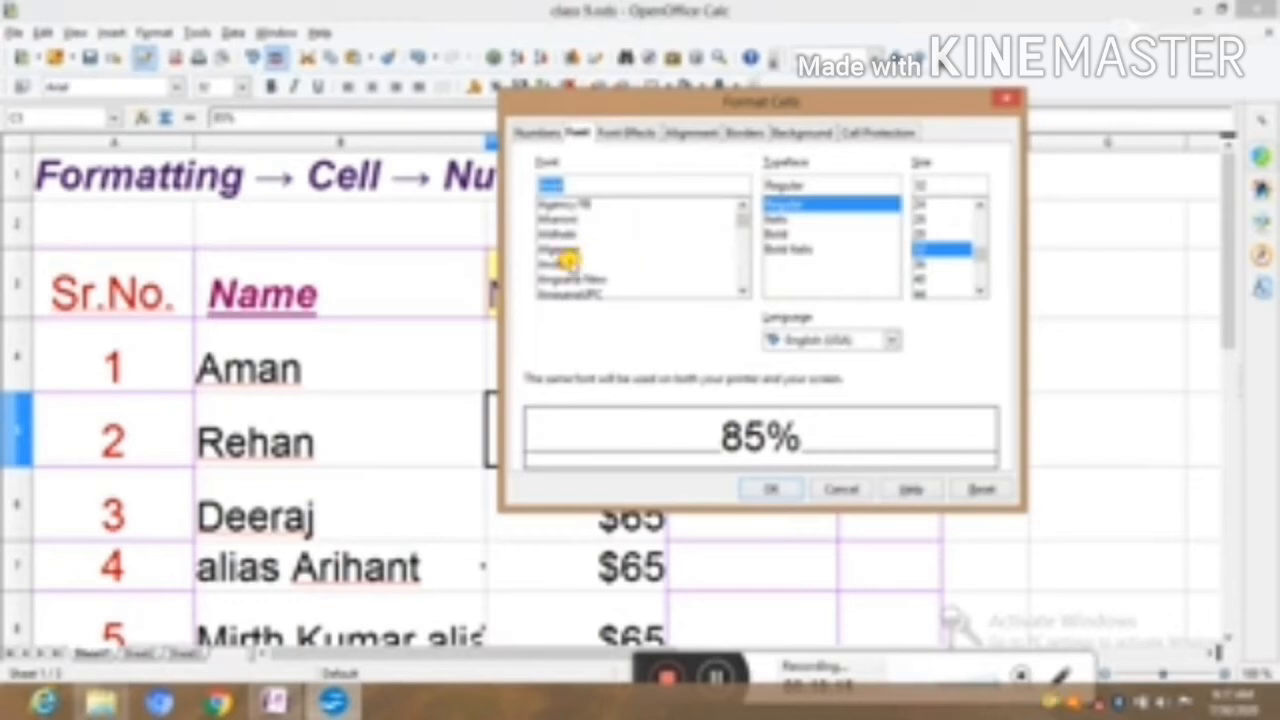
pyautogui.click(566, 262)
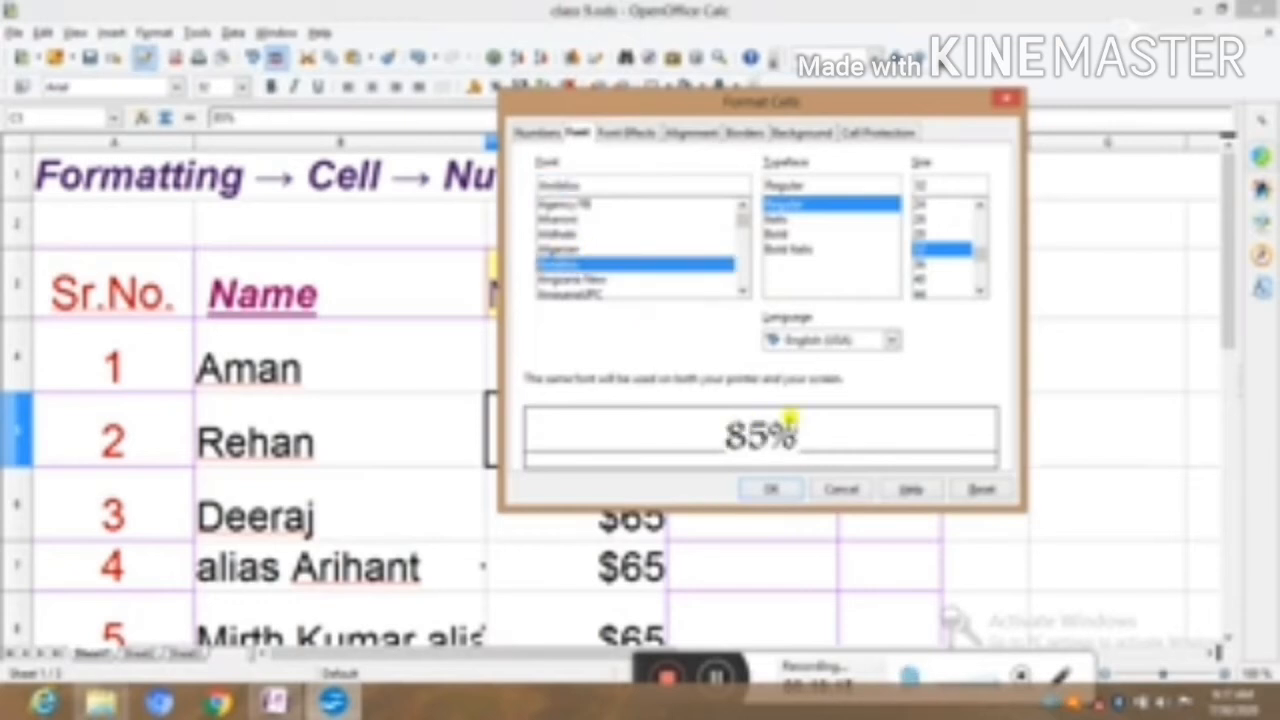
pyautogui.click(561, 235)
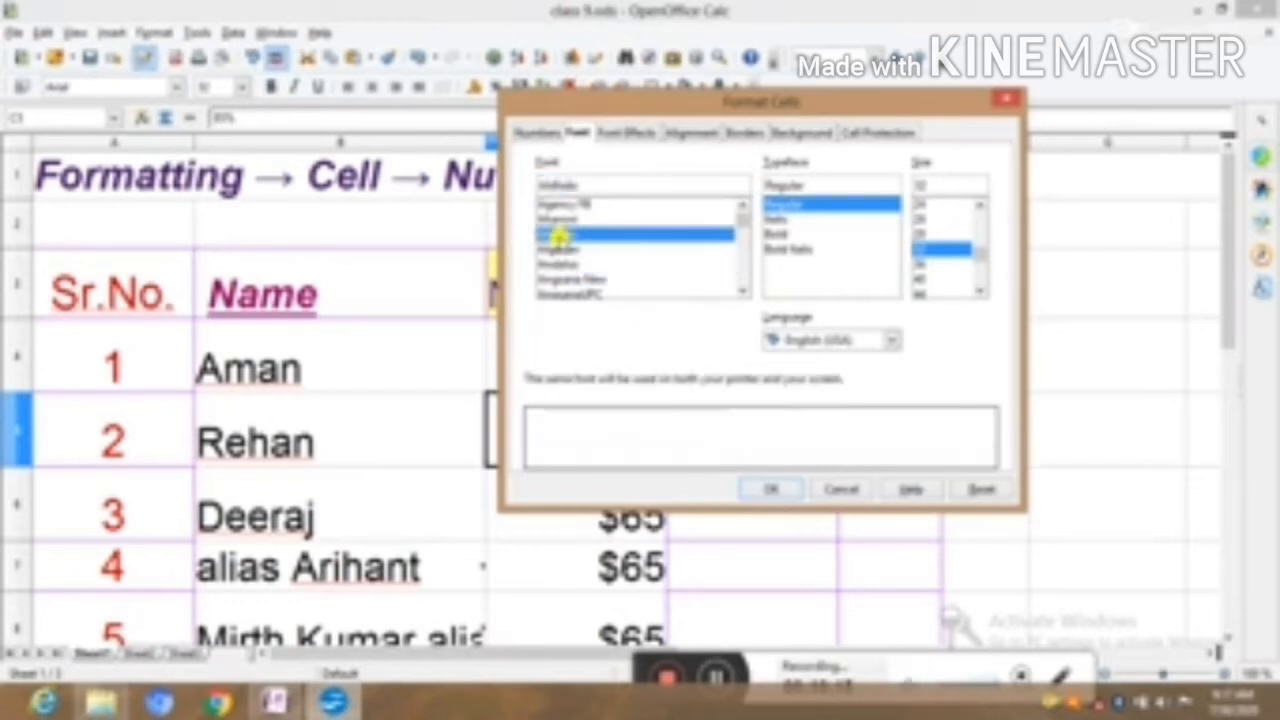
pyautogui.click(567, 219)
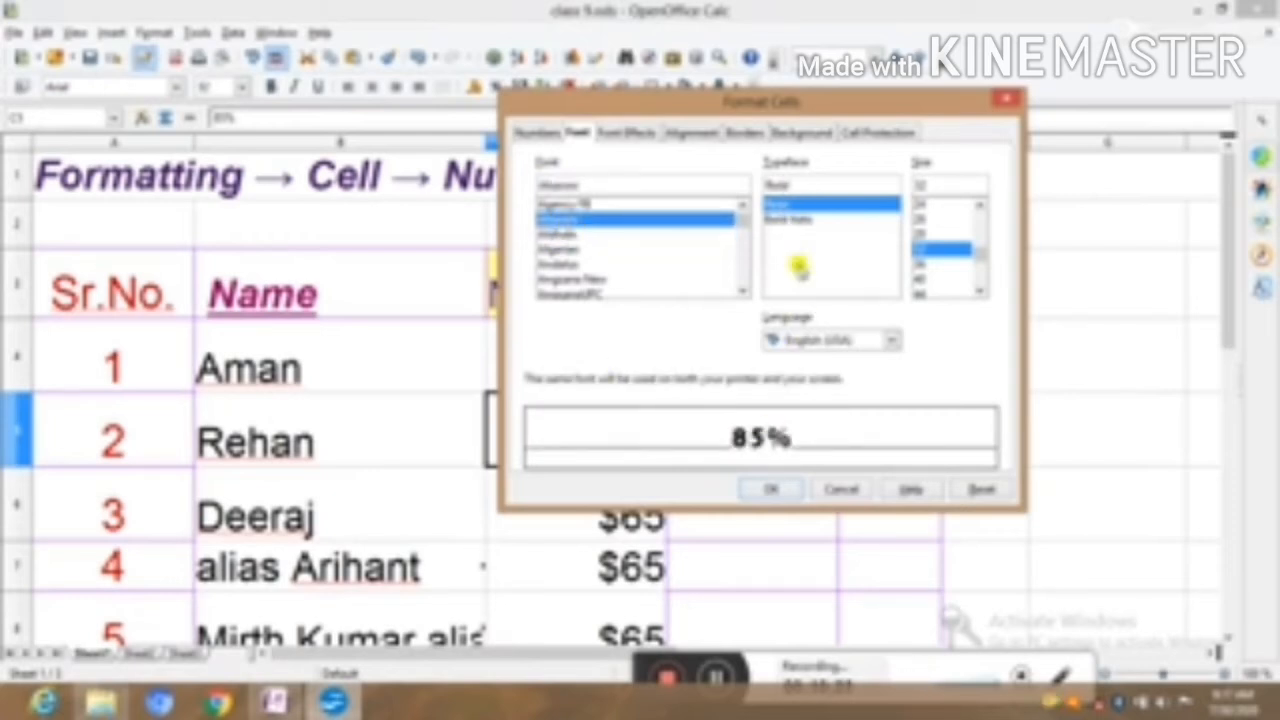
# Set the typeface of cell C5 to Bold Italic and apply the font formatting.
pyautogui.click(790, 220)
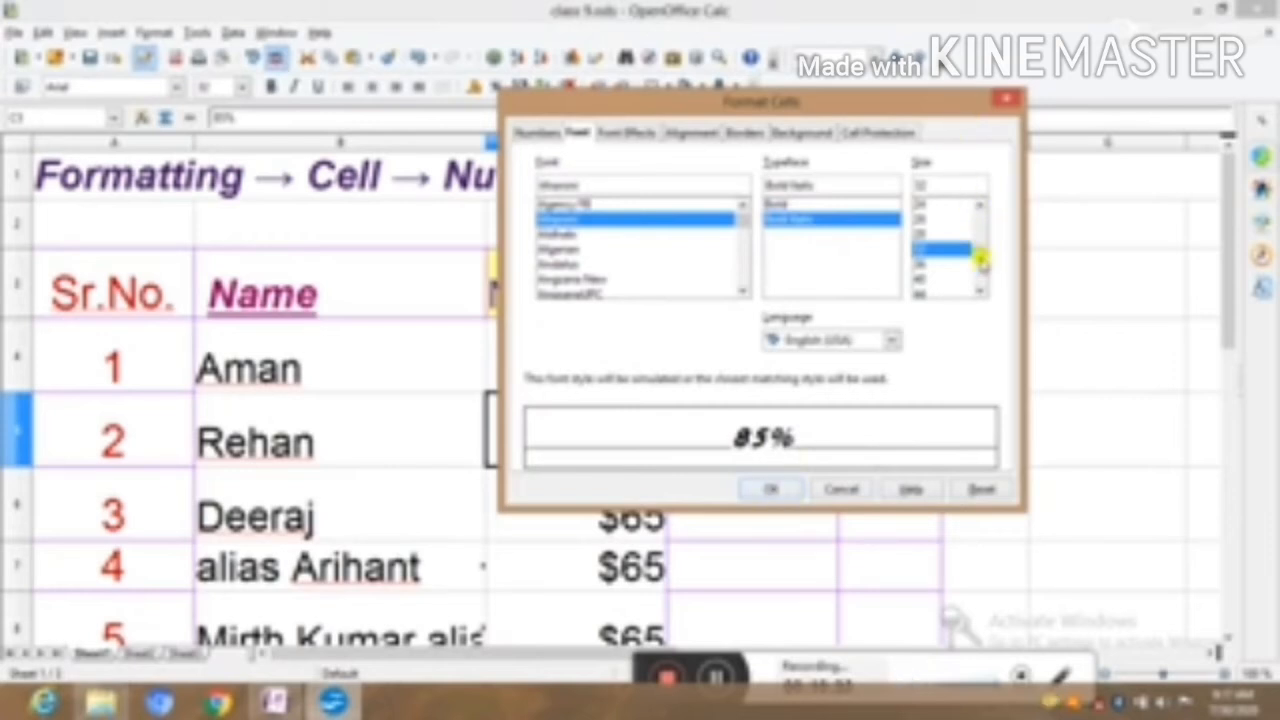
pyautogui.moveTo(980, 259)
pyautogui.mouseDown()
pyautogui.moveTo(979, 284)
pyautogui.moveTo(975, 242)
pyautogui.moveTo(983, 264)
pyautogui.mouseUp()
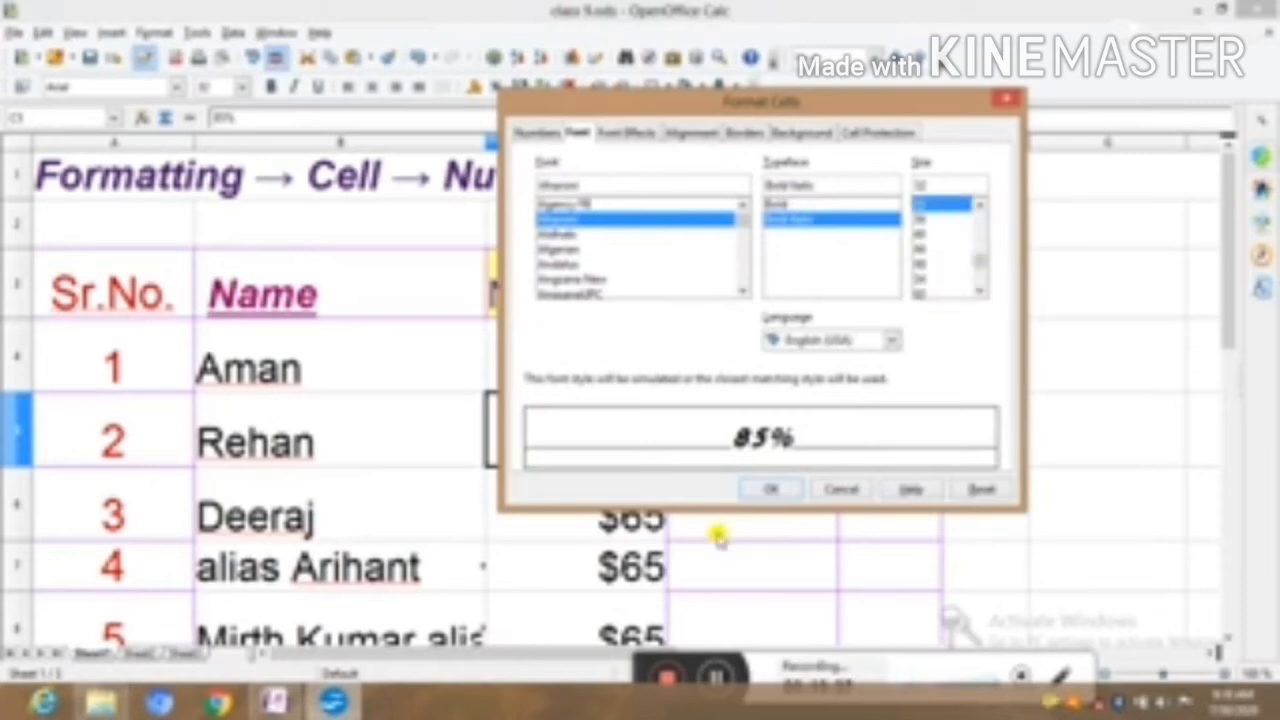
pyautogui.click(771, 489)
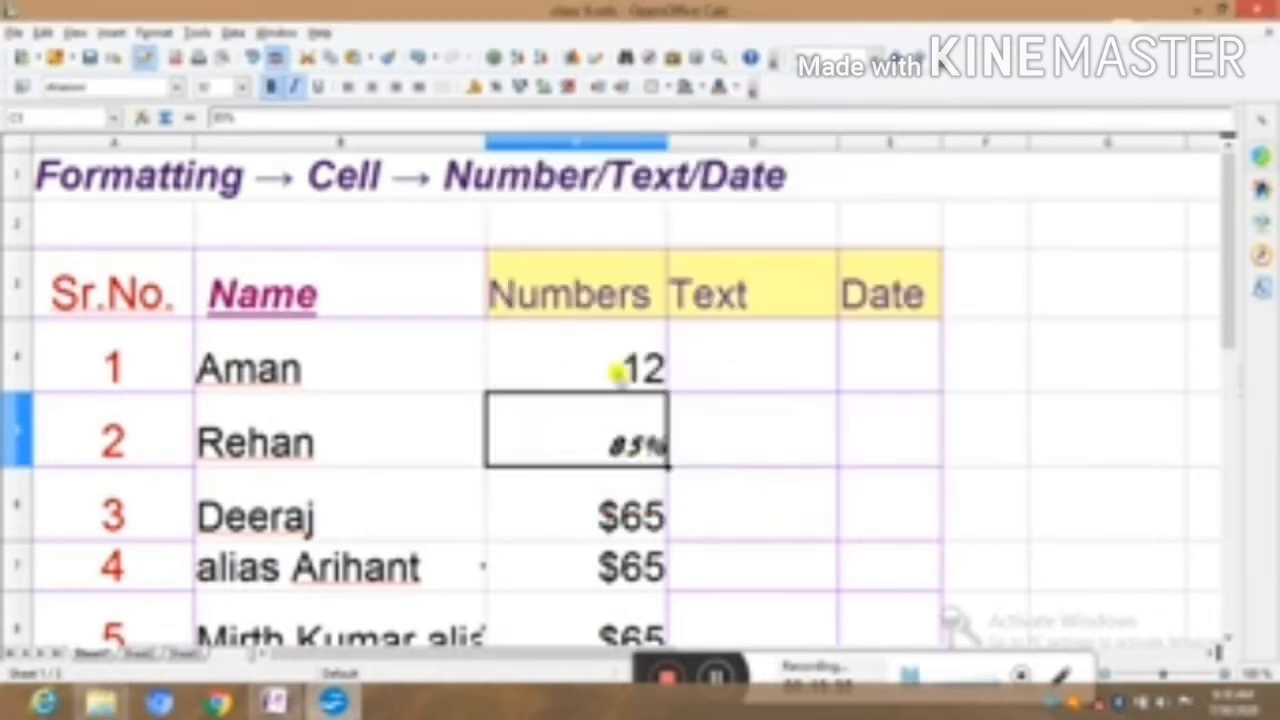
pyautogui.click(757, 482)
pyautogui.click(583, 430)
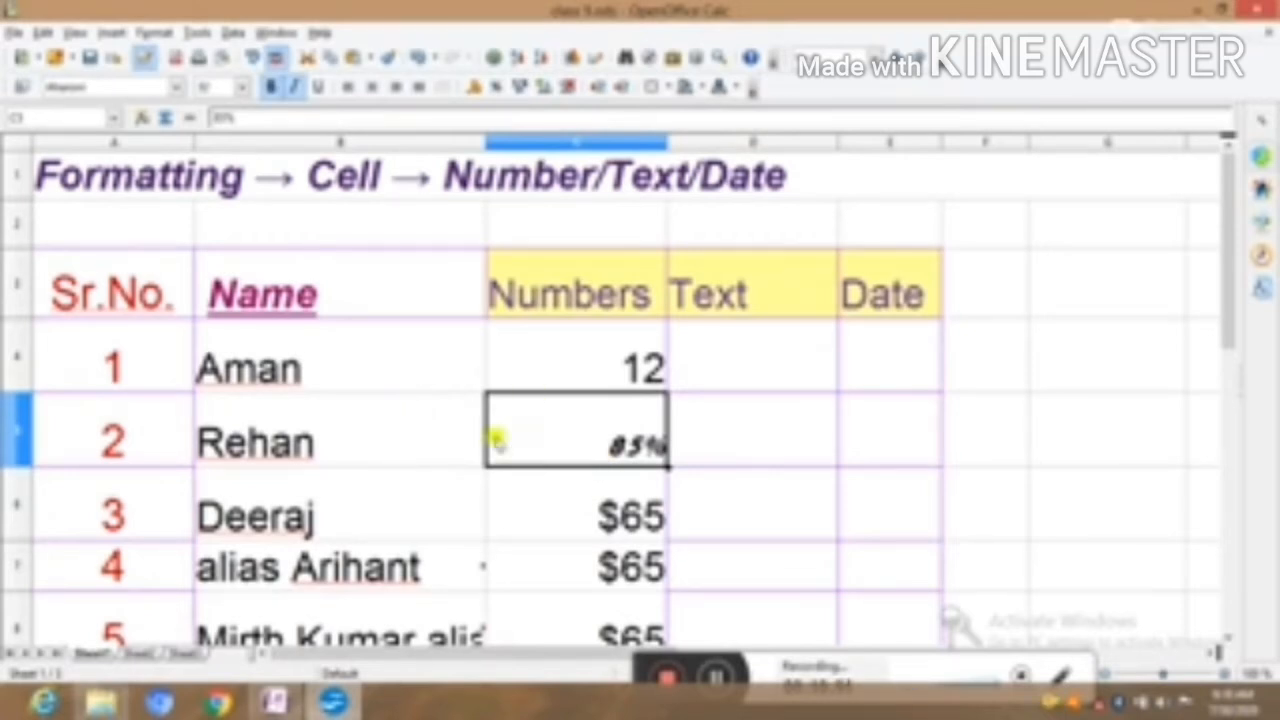
# Give the currency value in cell C6 a Salmon font color and a double underline.
pyautogui.click(596, 508)
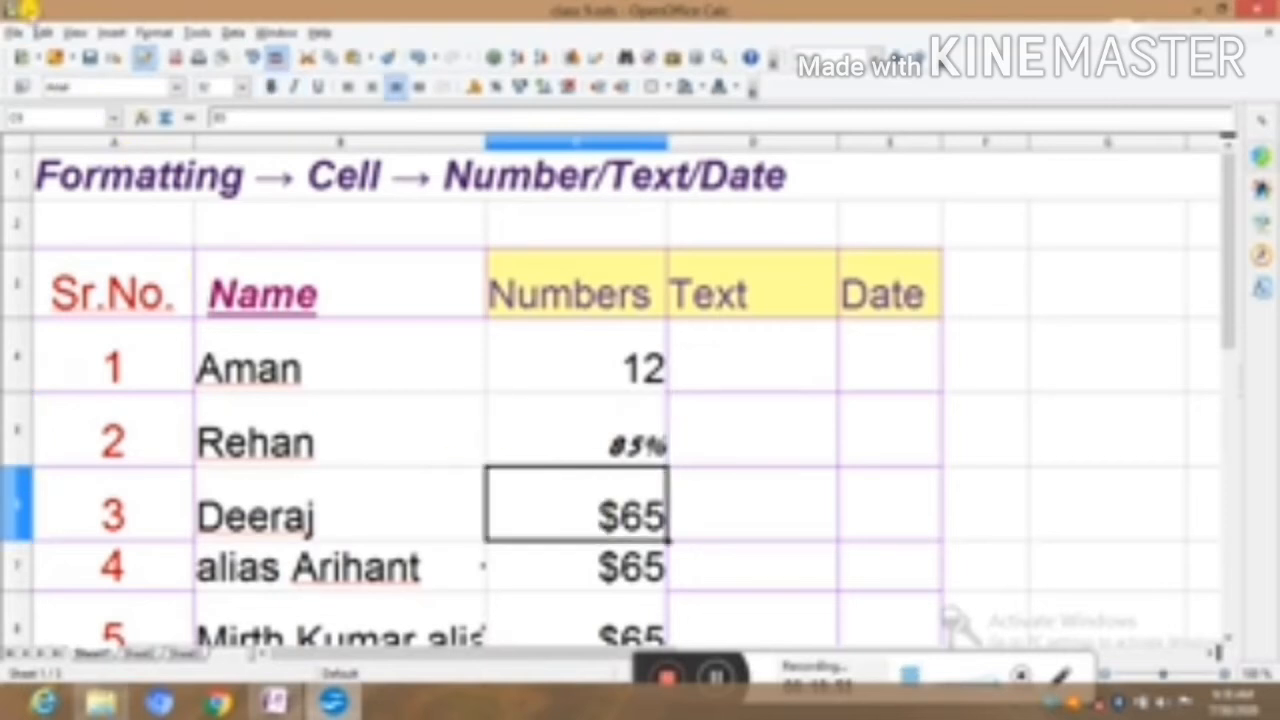
pyautogui.click(172, 32)
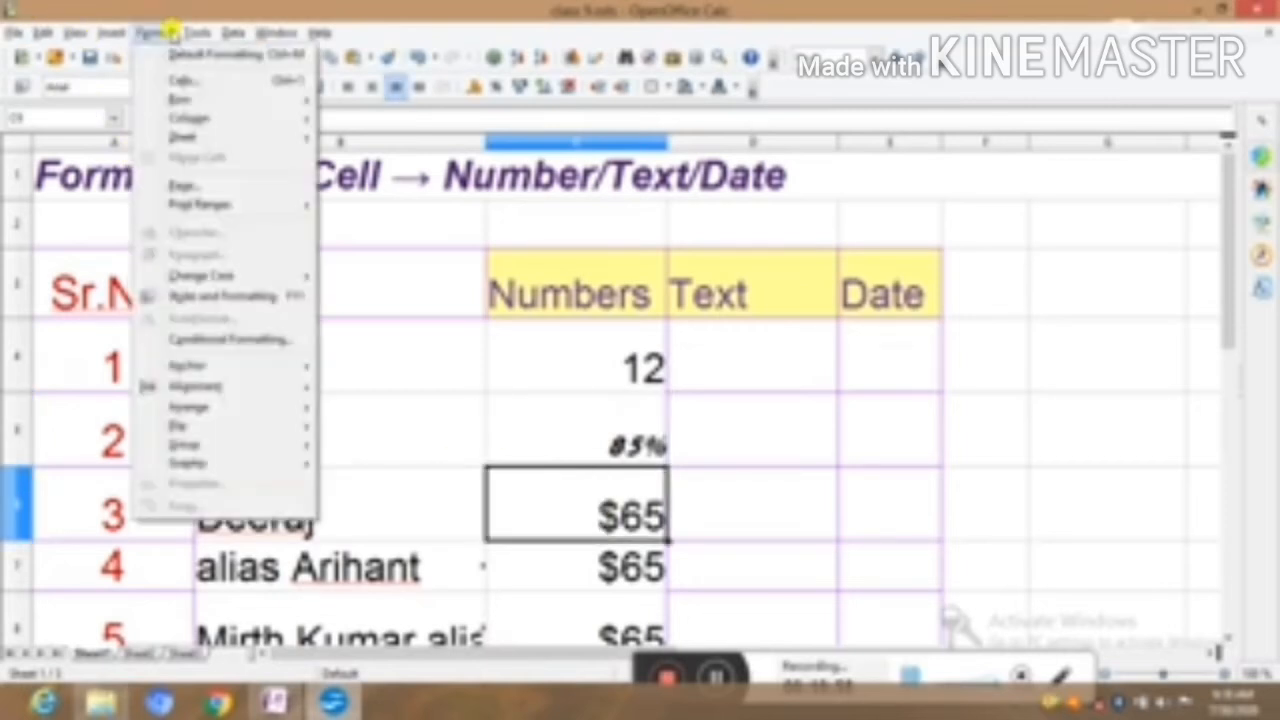
pyautogui.click(195, 80)
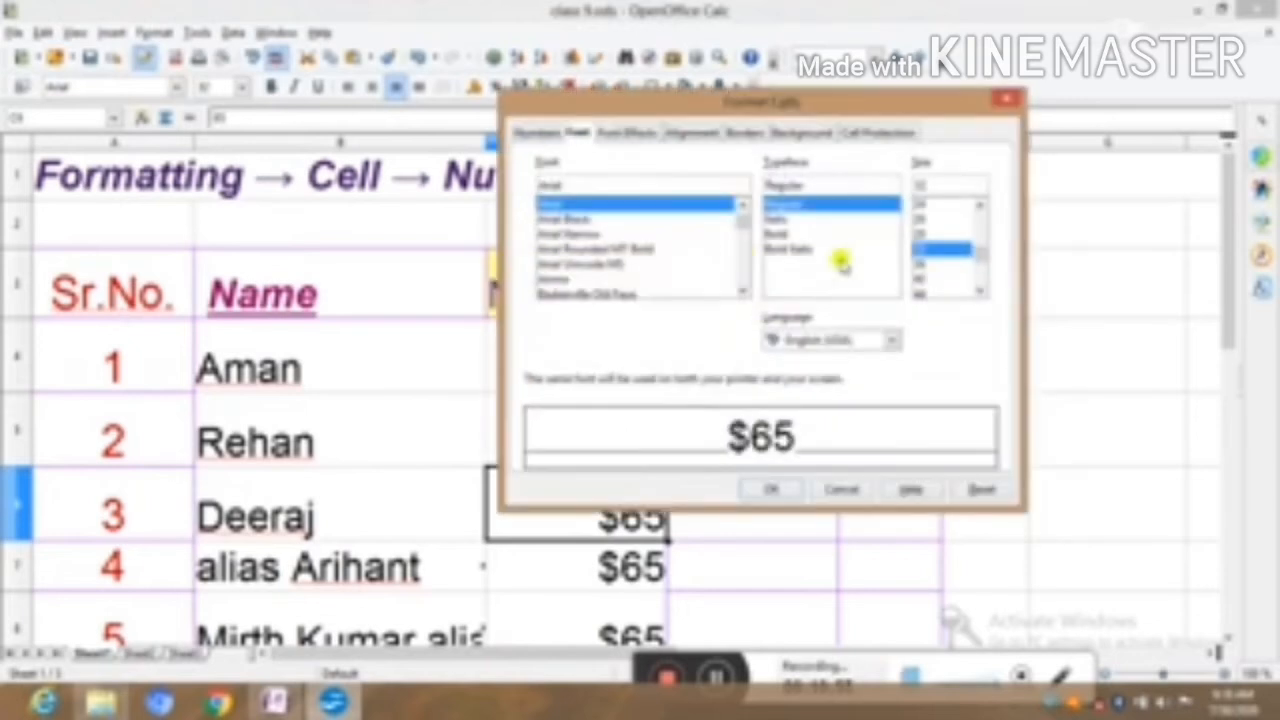
pyautogui.click(621, 136)
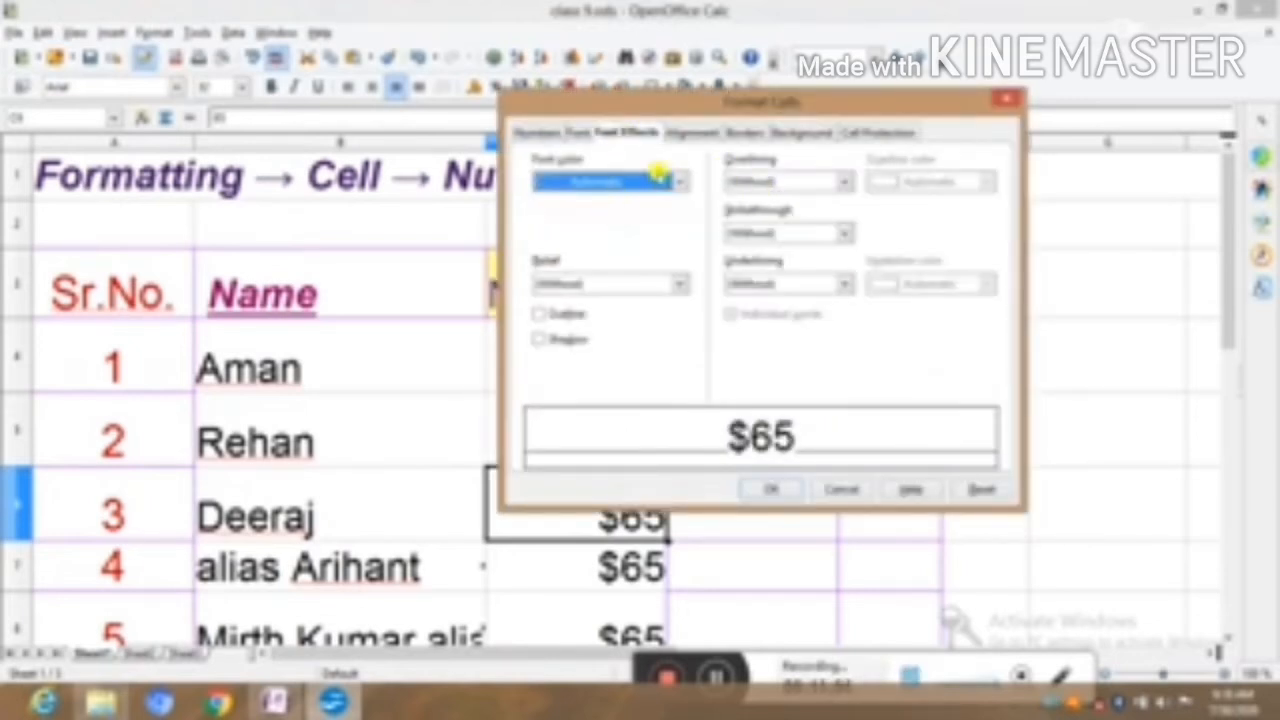
pyautogui.click(680, 184)
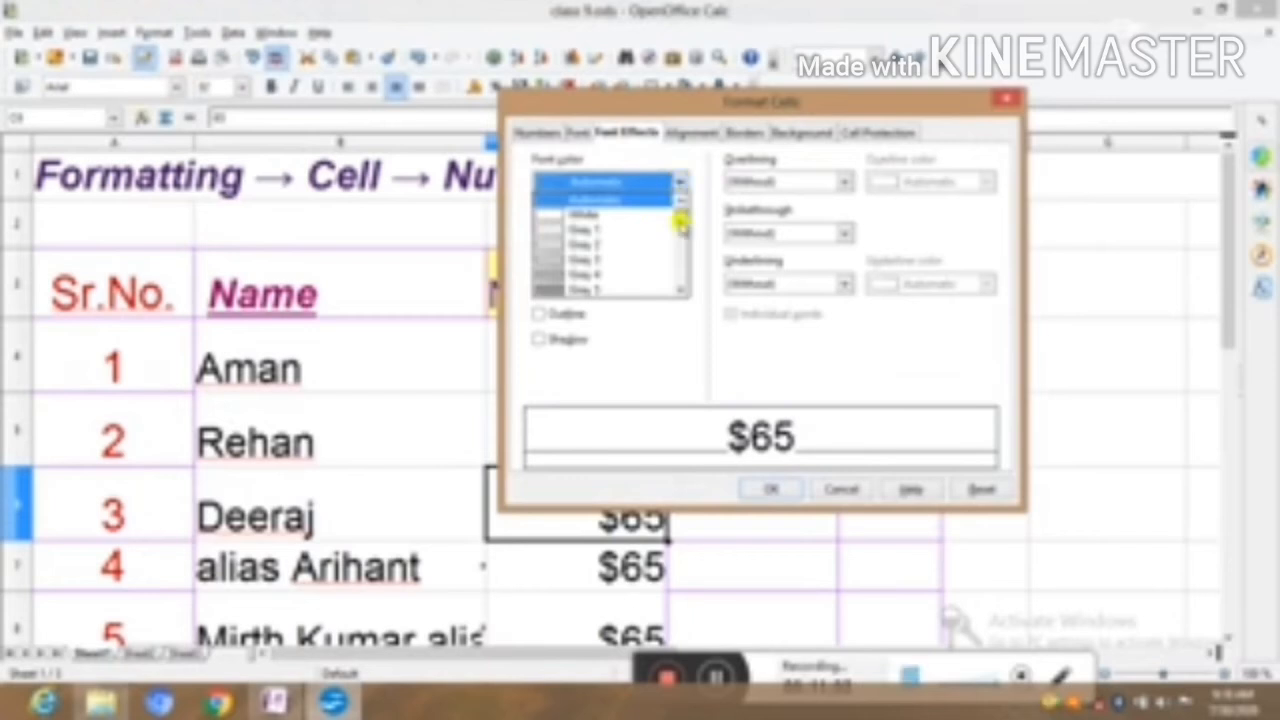
pyautogui.moveTo(680, 206); pyautogui.dragTo(676, 270)
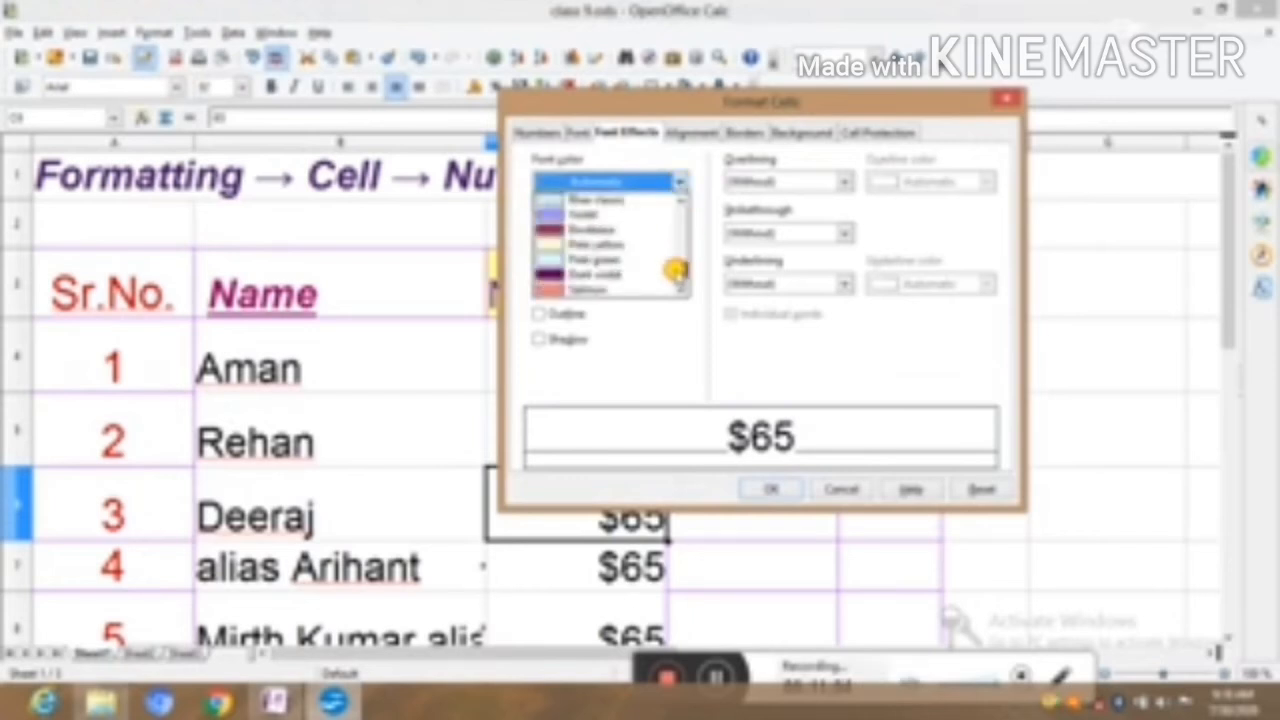
pyautogui.click(623, 289)
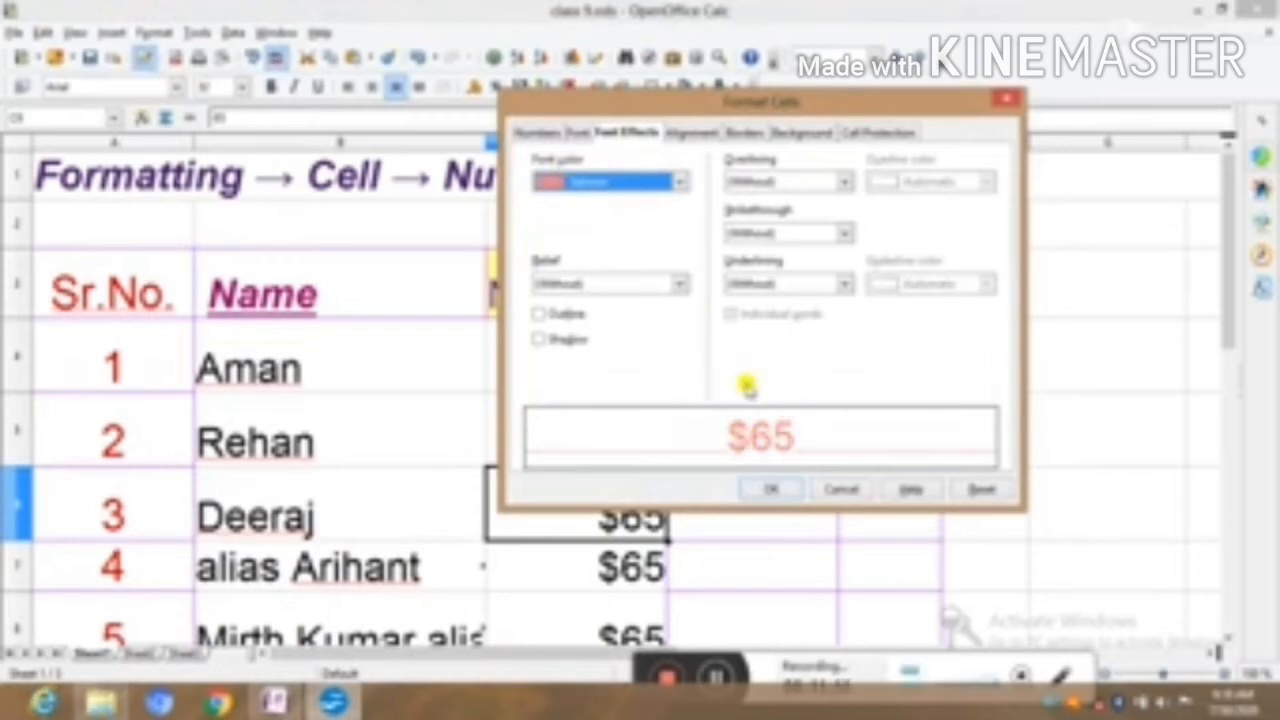
pyautogui.click(844, 285)
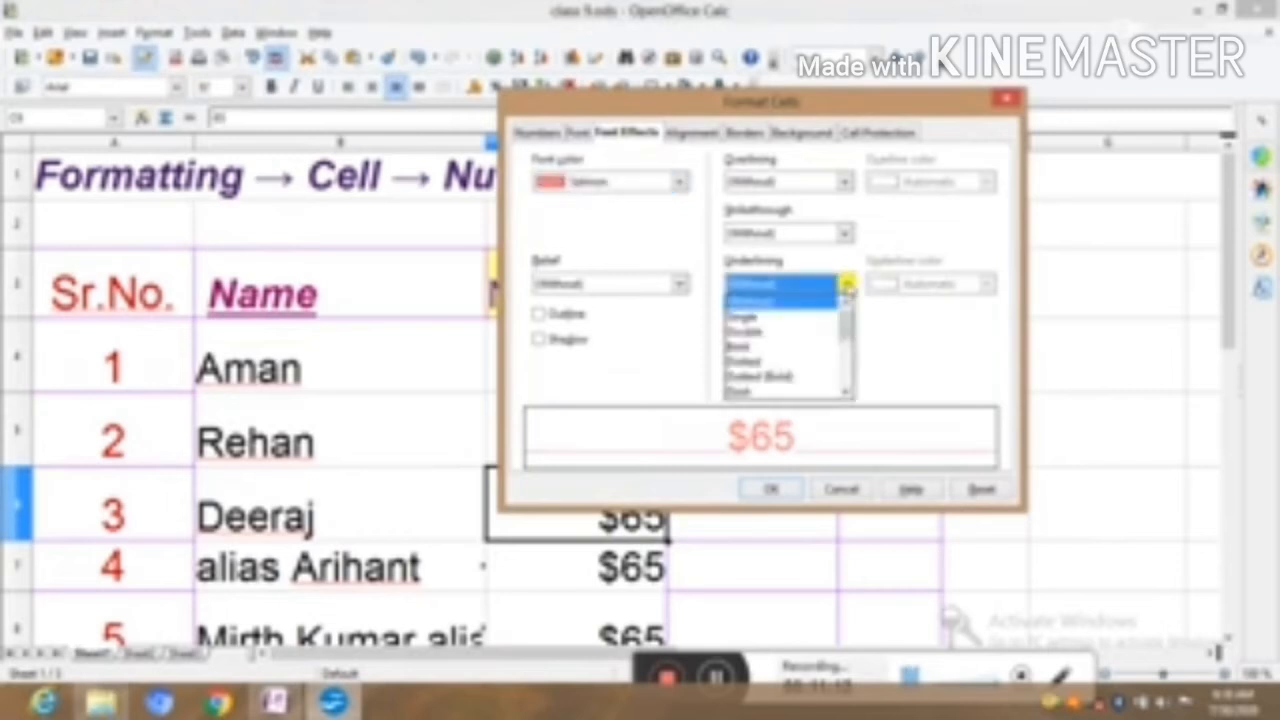
pyautogui.click(772, 331)
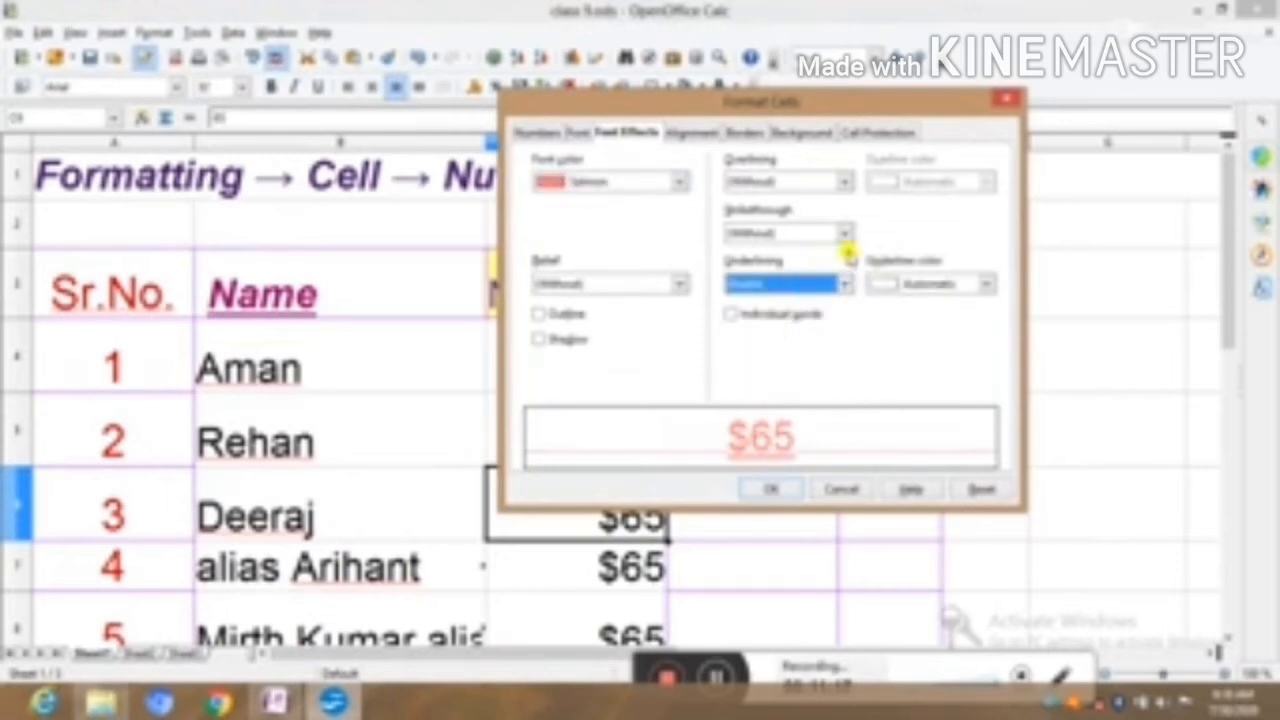
# Try a strikethrough with X on the value in cell C6 and set strikethrough back to none.
pyautogui.click(846, 232)
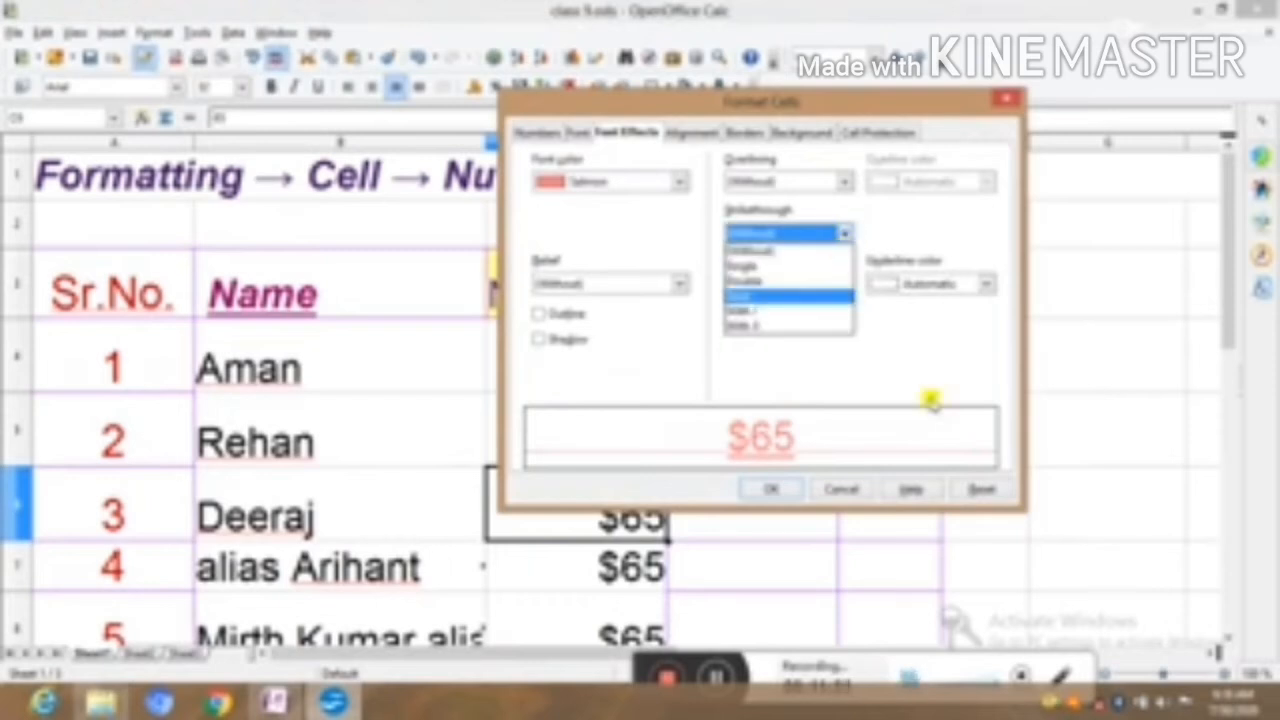
pyautogui.click(773, 328)
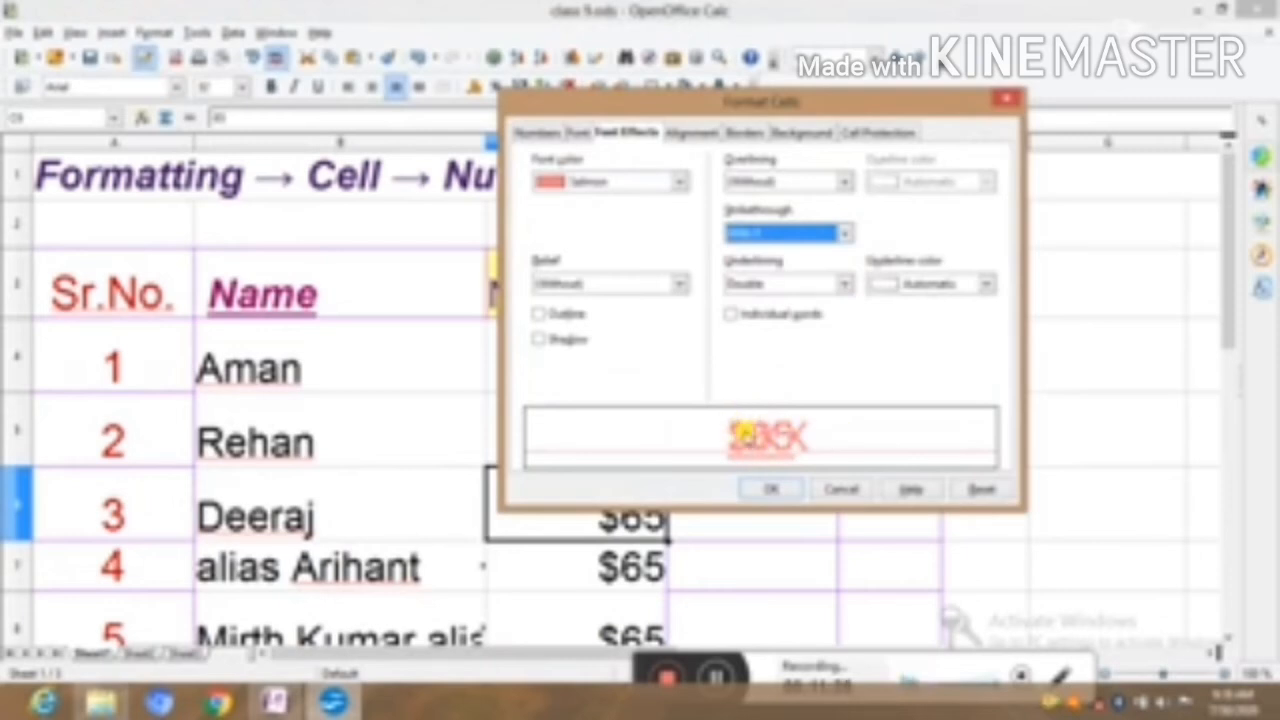
pyautogui.click(846, 232)
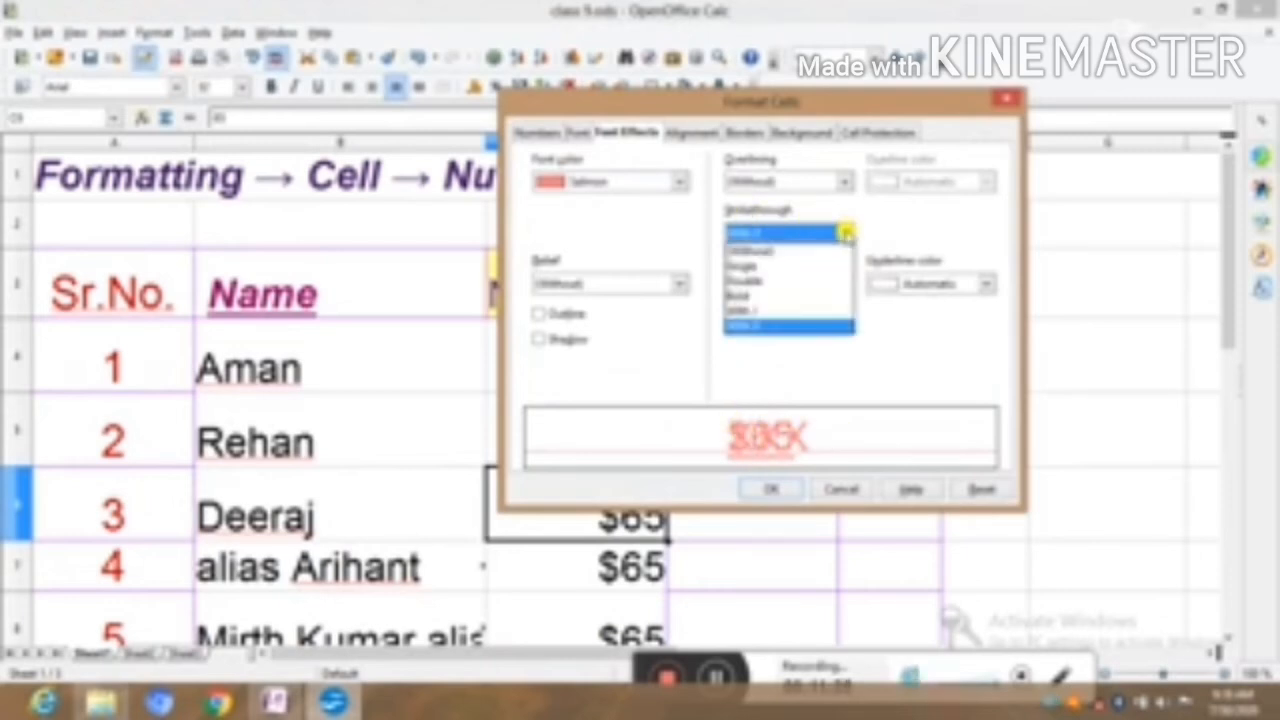
pyautogui.click(779, 252)
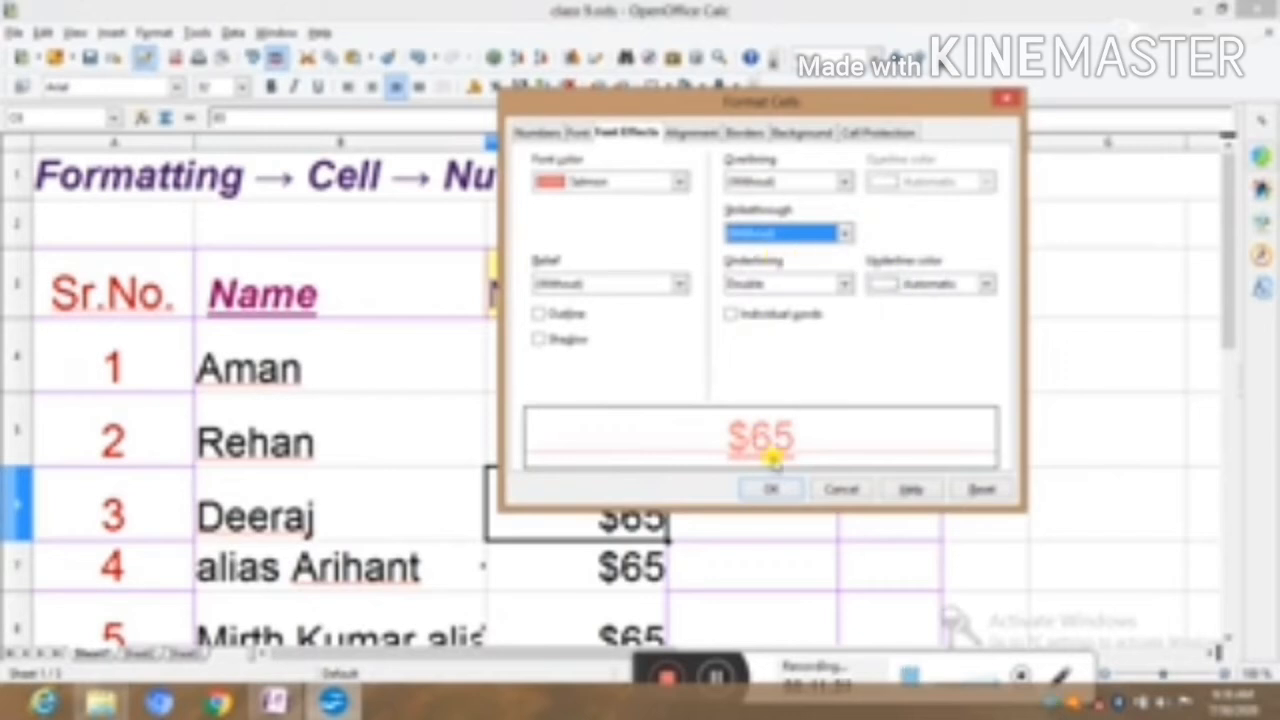
# Set the underline color of cell C6 to Green 4 and apply the formatting.
pyautogui.click(989, 284)
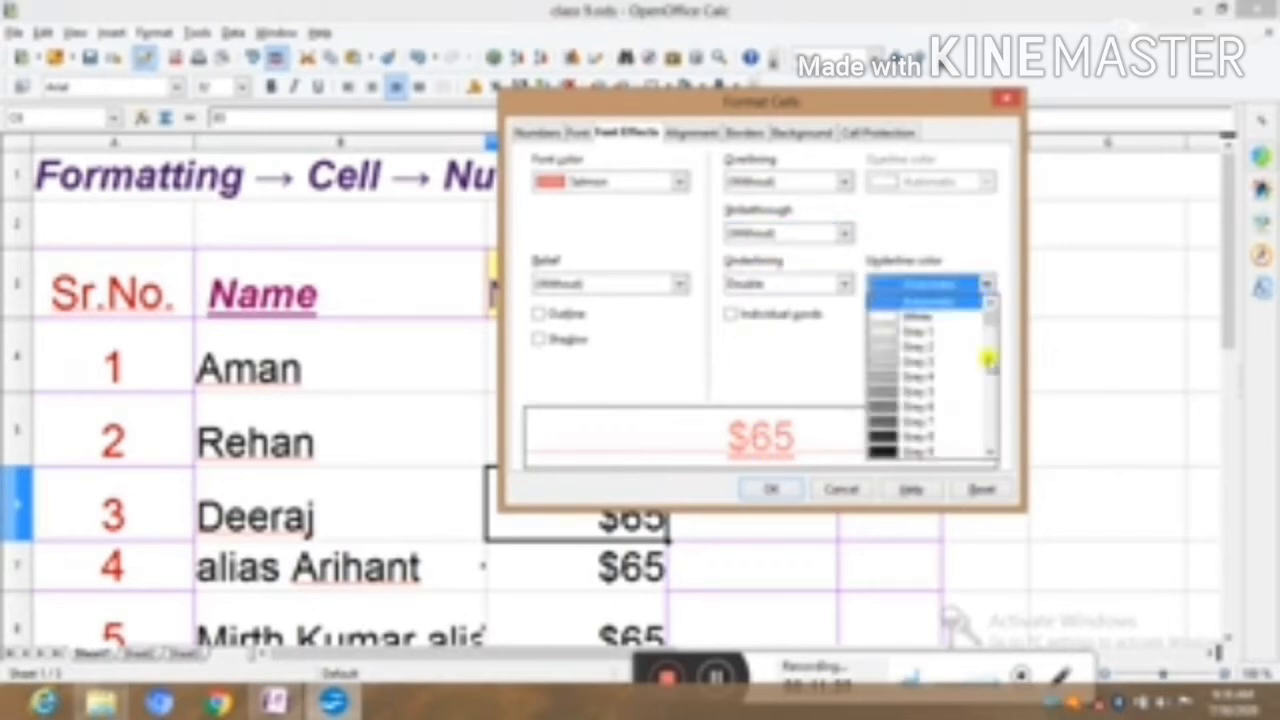
pyautogui.moveTo(988, 314); pyautogui.dragTo(985, 373)
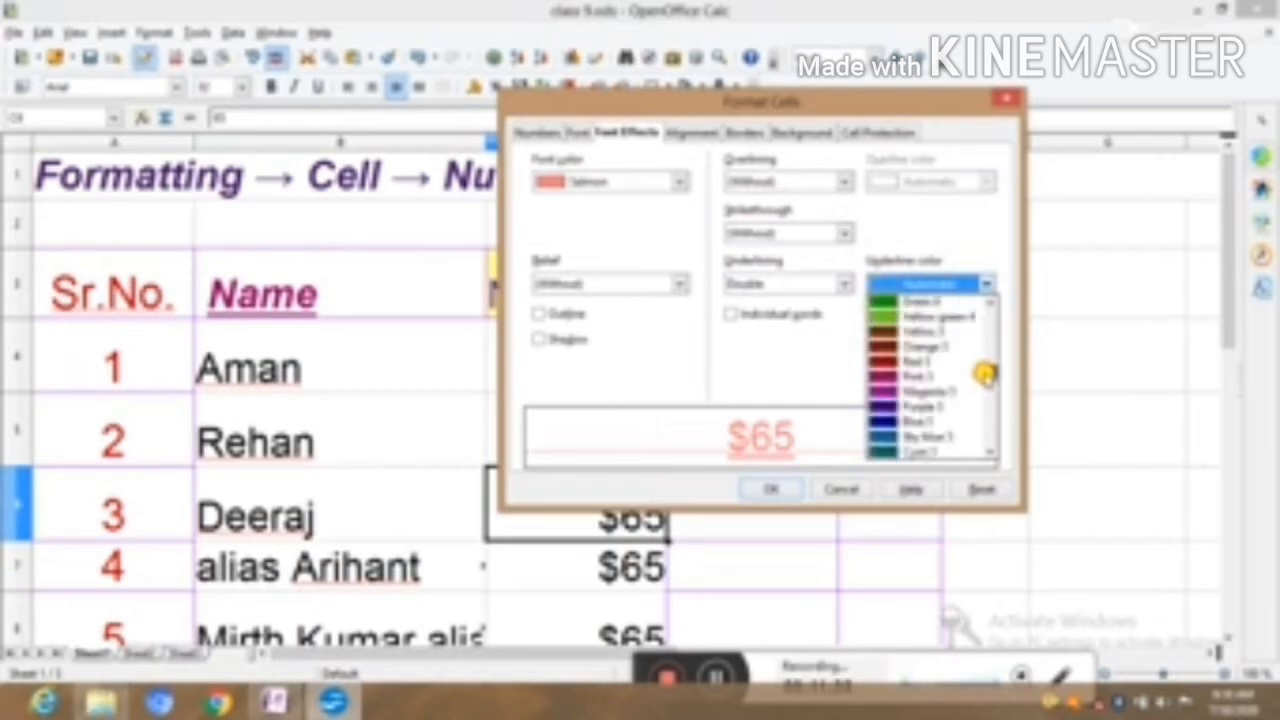
pyautogui.click(918, 302)
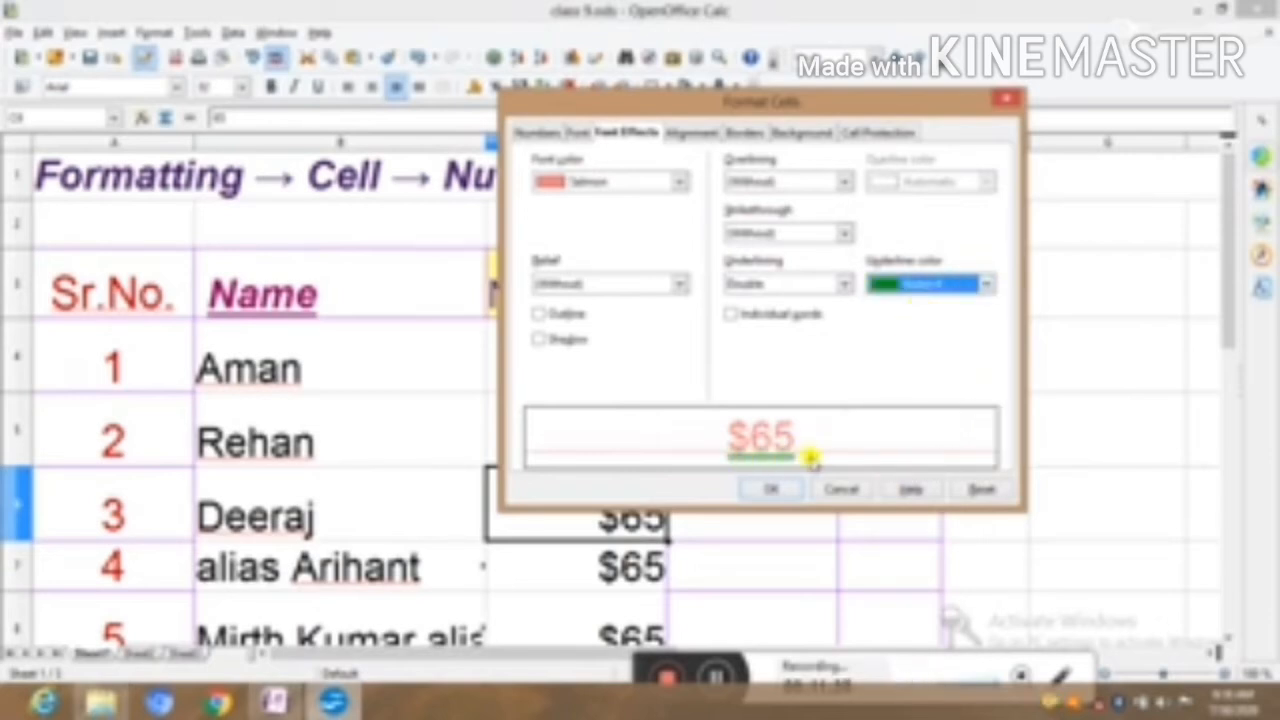
pyautogui.click(686, 135)
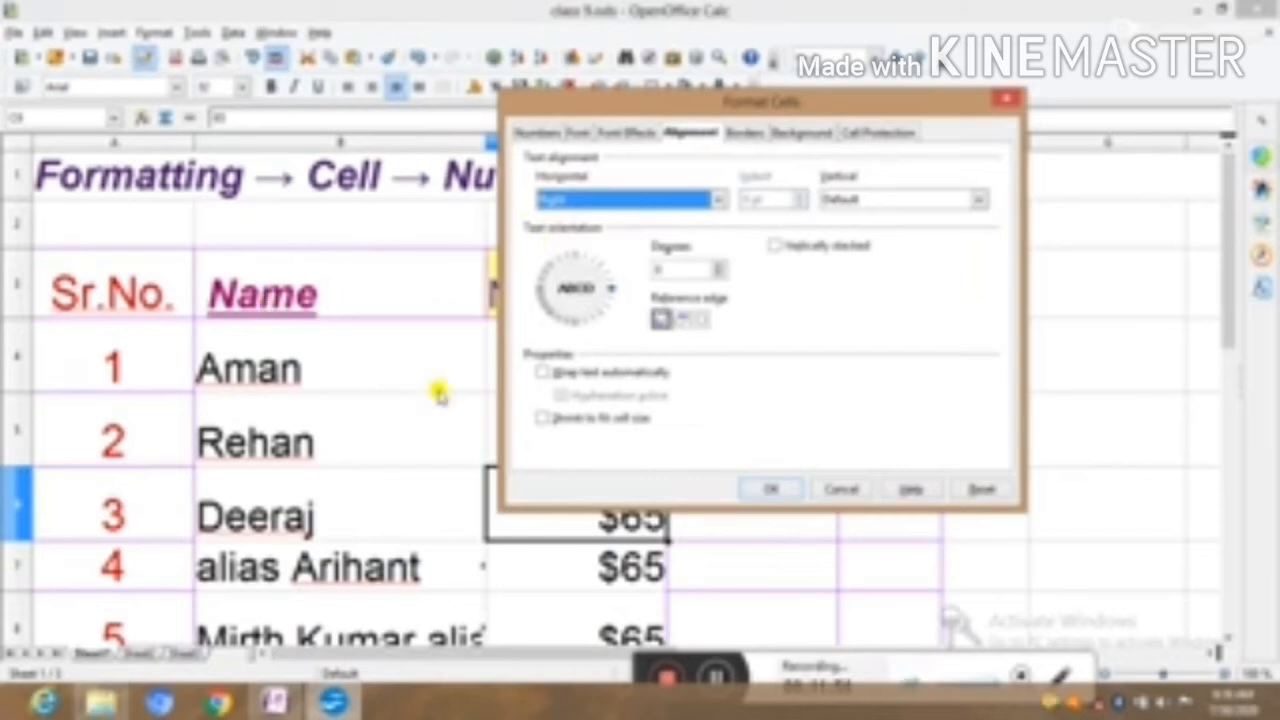
pyautogui.click(790, 487)
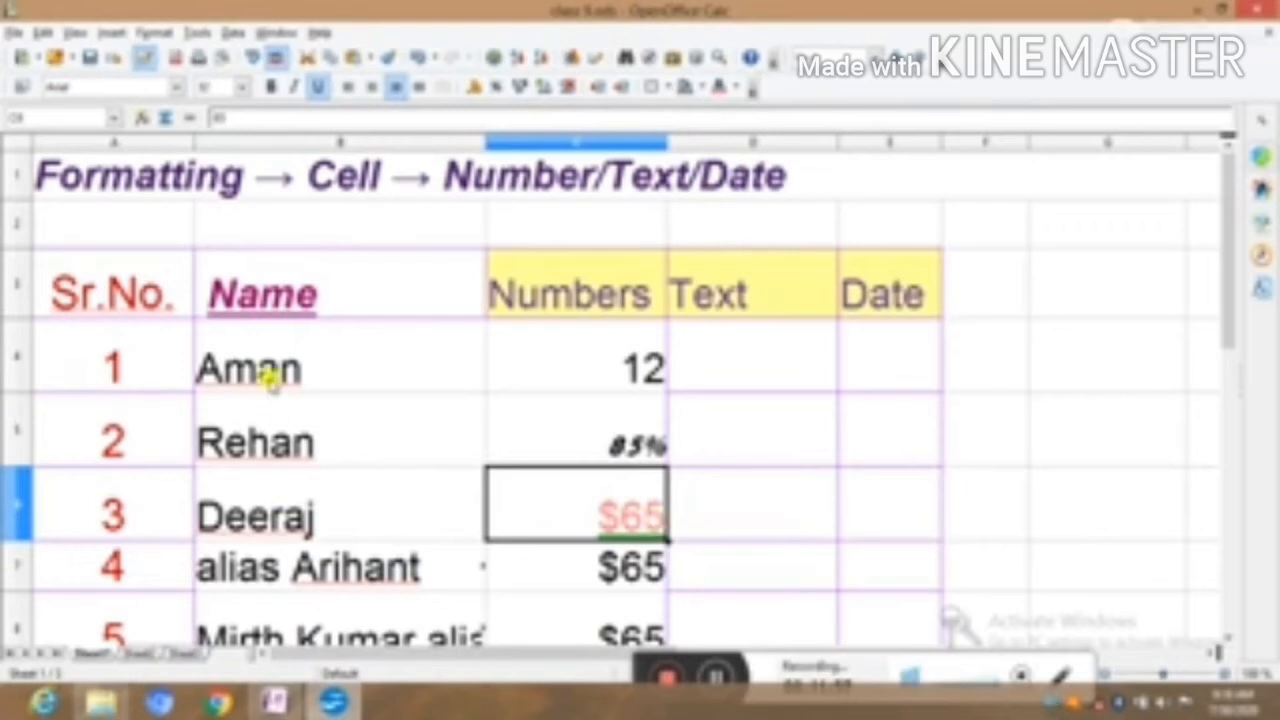
# Open the cell alignment settings for the Sr.No. header in A3 and try Left and Right horizontal alignment.
pyautogui.click(95, 280)
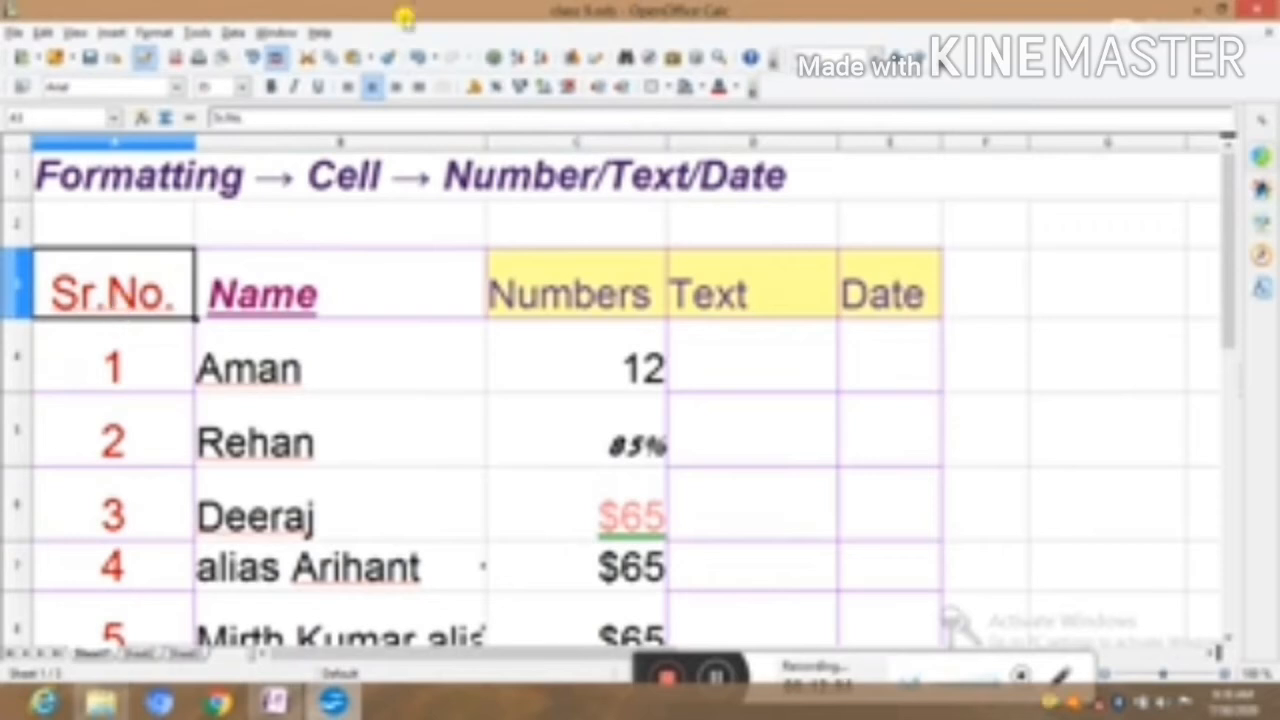
pyautogui.click(153, 32)
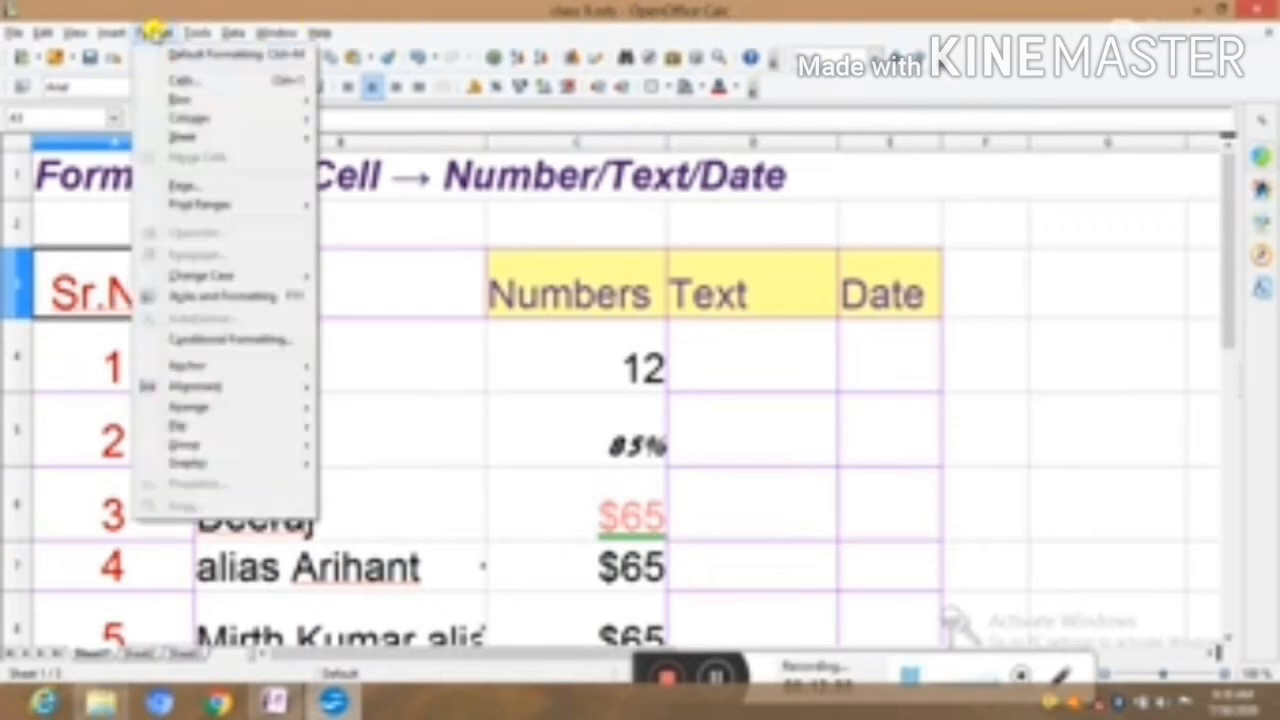
pyautogui.click(190, 80)
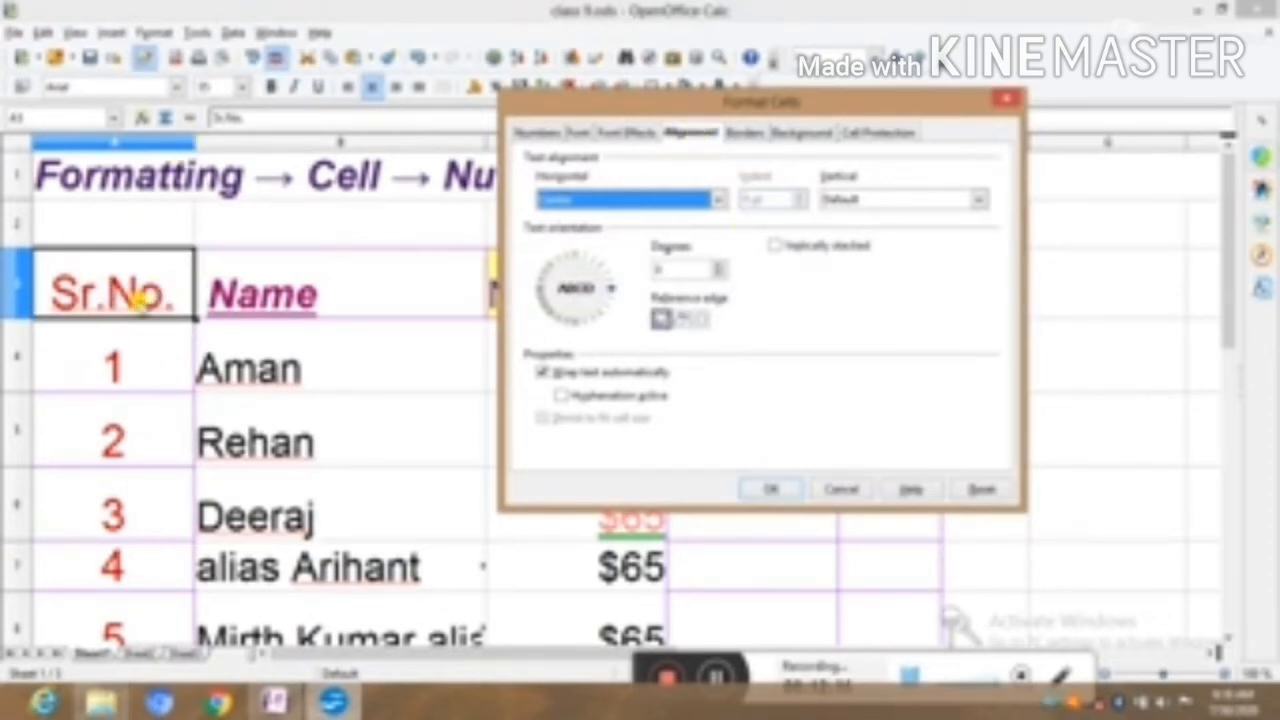
pyautogui.click(718, 199)
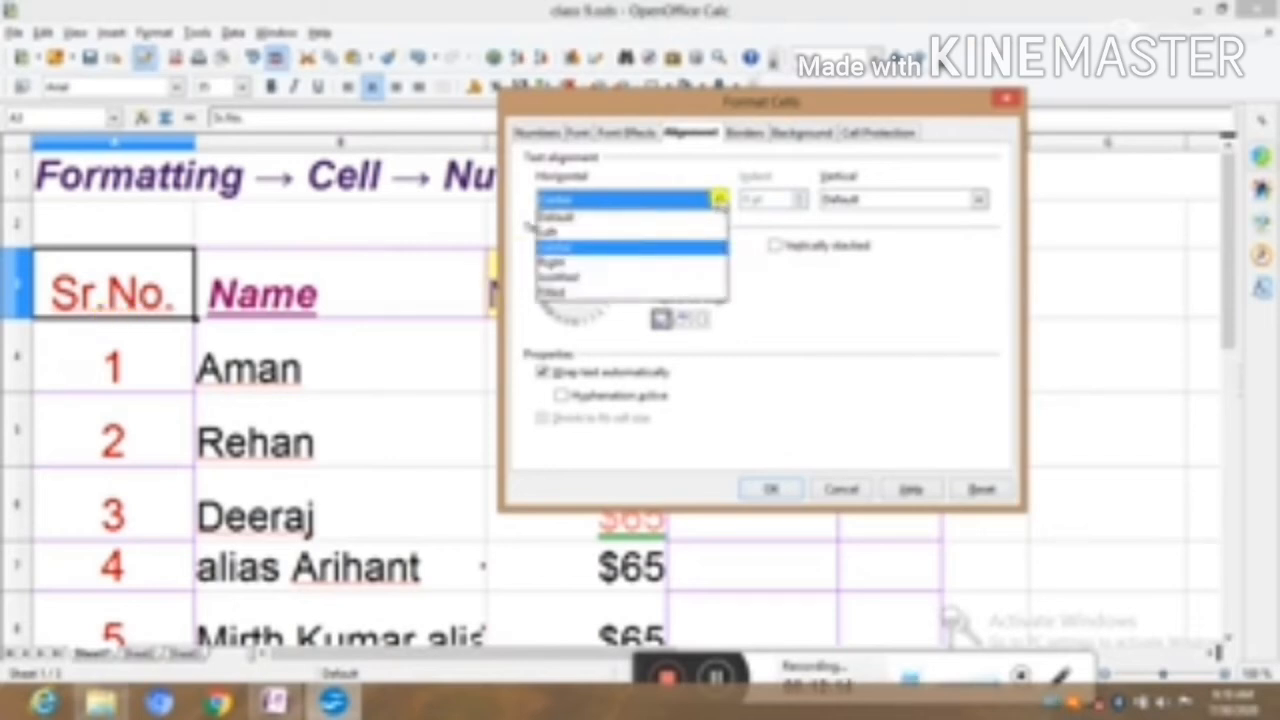
pyautogui.click(608, 234)
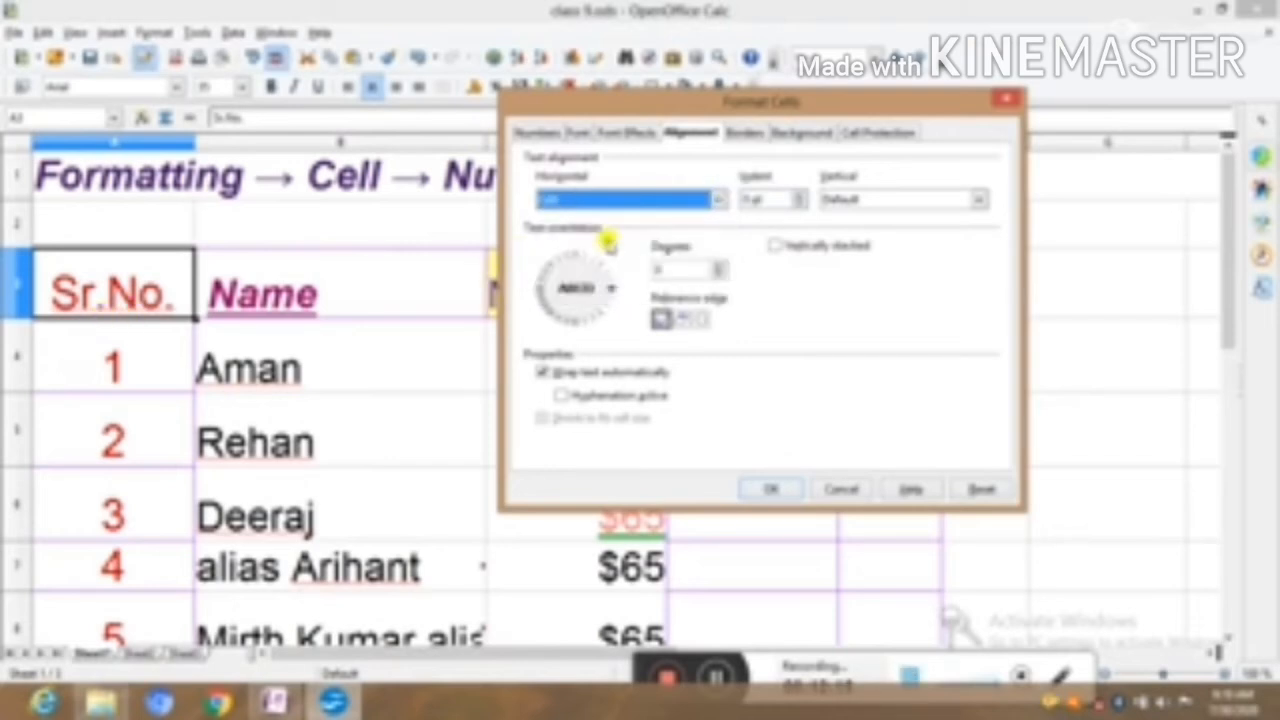
pyautogui.click(719, 199)
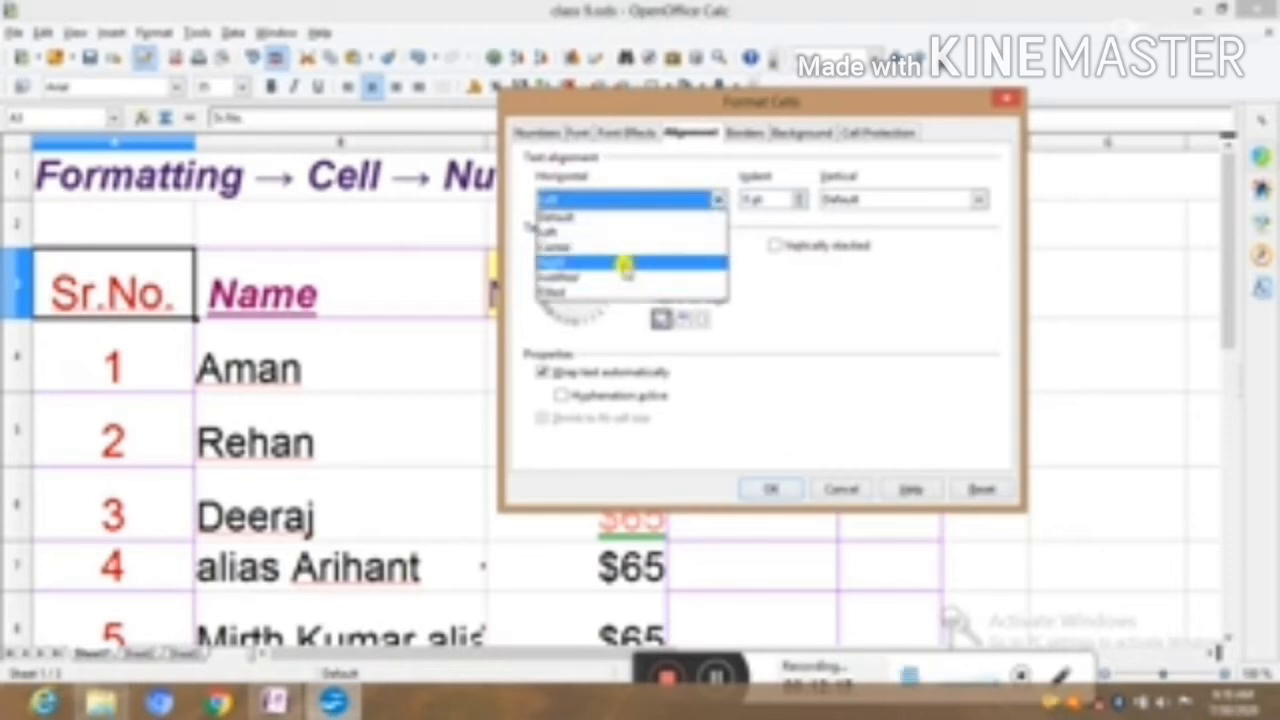
pyautogui.click(624, 265)
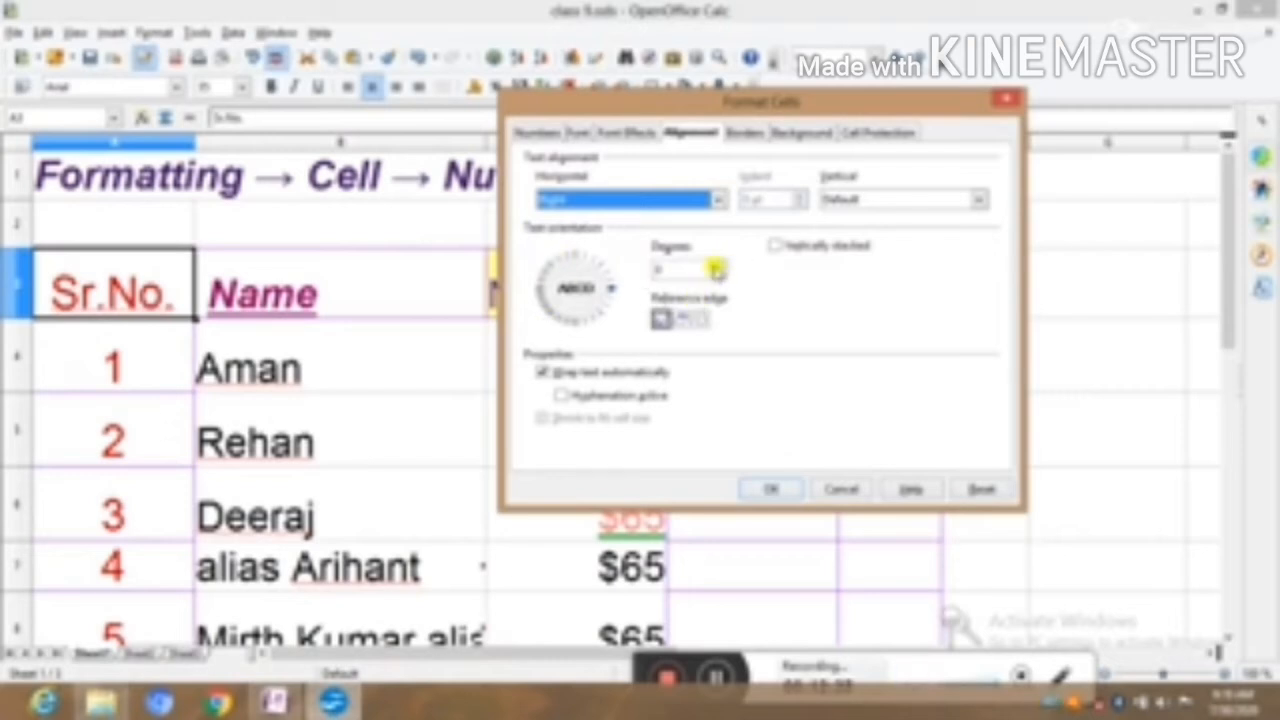
# Set the text orientation of the Sr.No. header so that it slants diagonally upward.
pyautogui.click(720, 264)
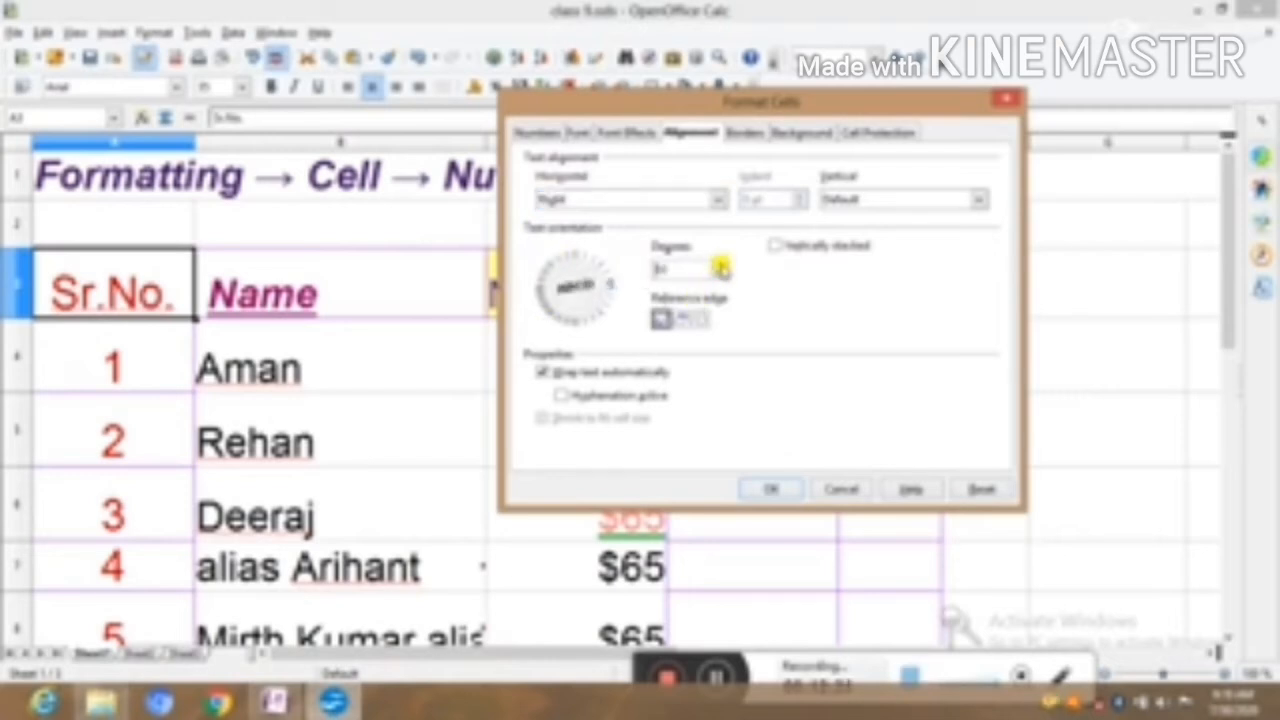
pyautogui.click(720, 265)
pyautogui.click(720, 265)
pyautogui.click(720, 265)
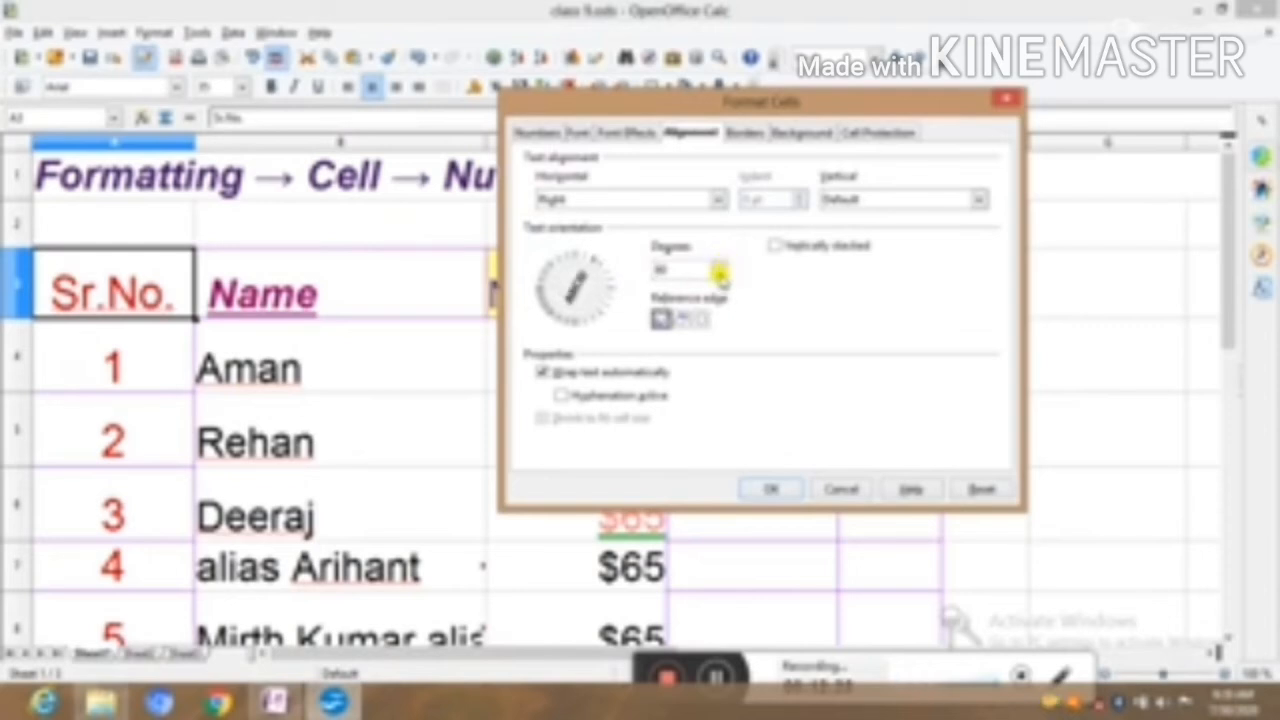
pyautogui.click(720, 268)
pyautogui.click(720, 268)
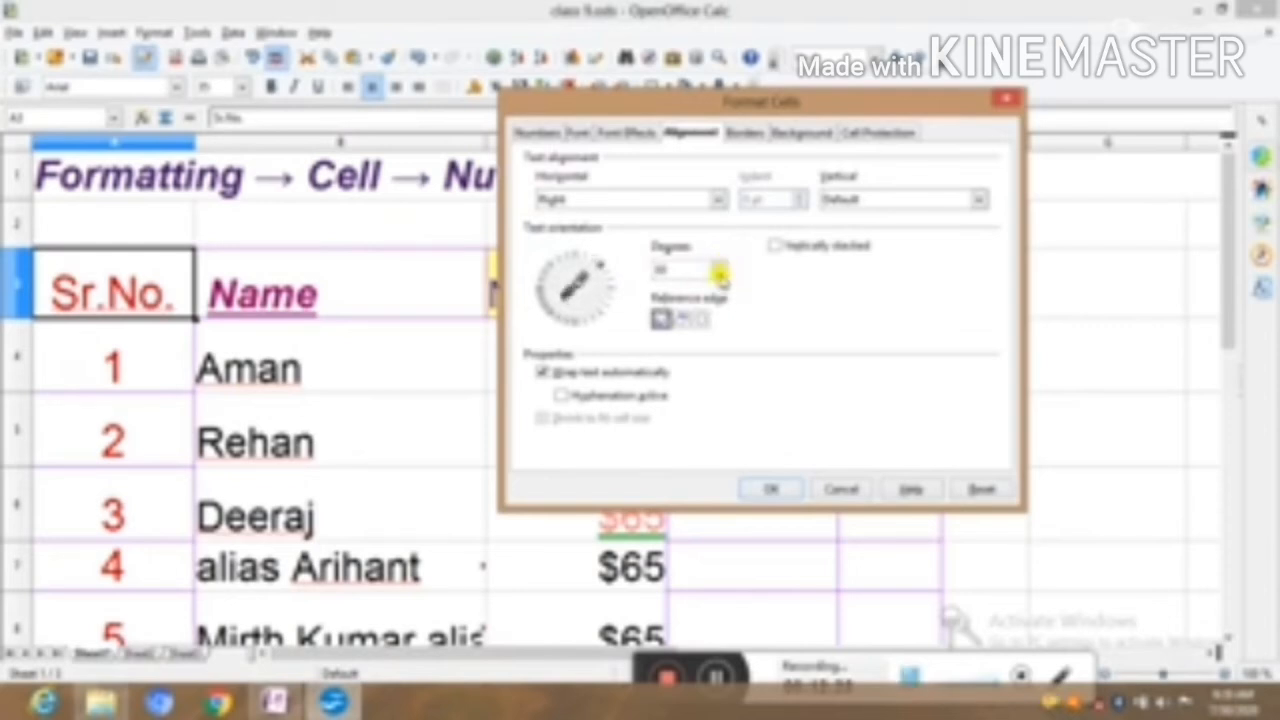
# Apply Justified horizontal alignment to the Sr.No. header and increase the height of row 3 to fit the slanted text.
pyautogui.click(717, 199)
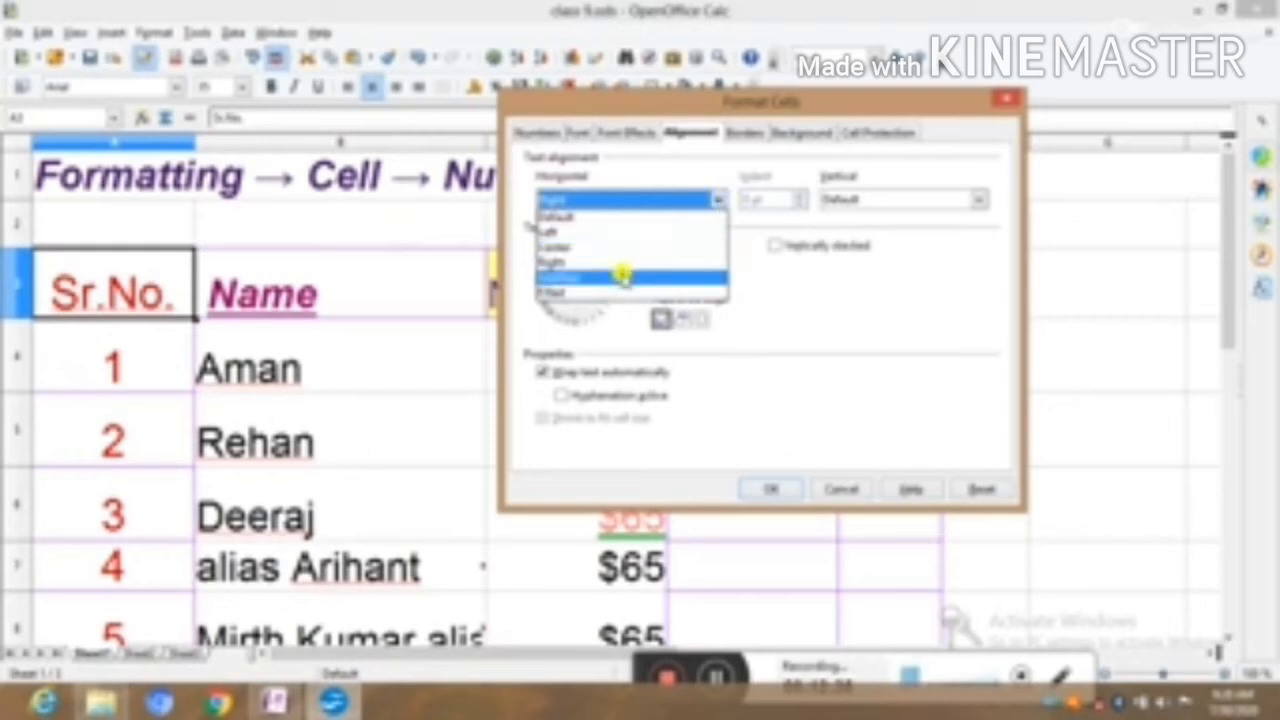
pyautogui.click(622, 277)
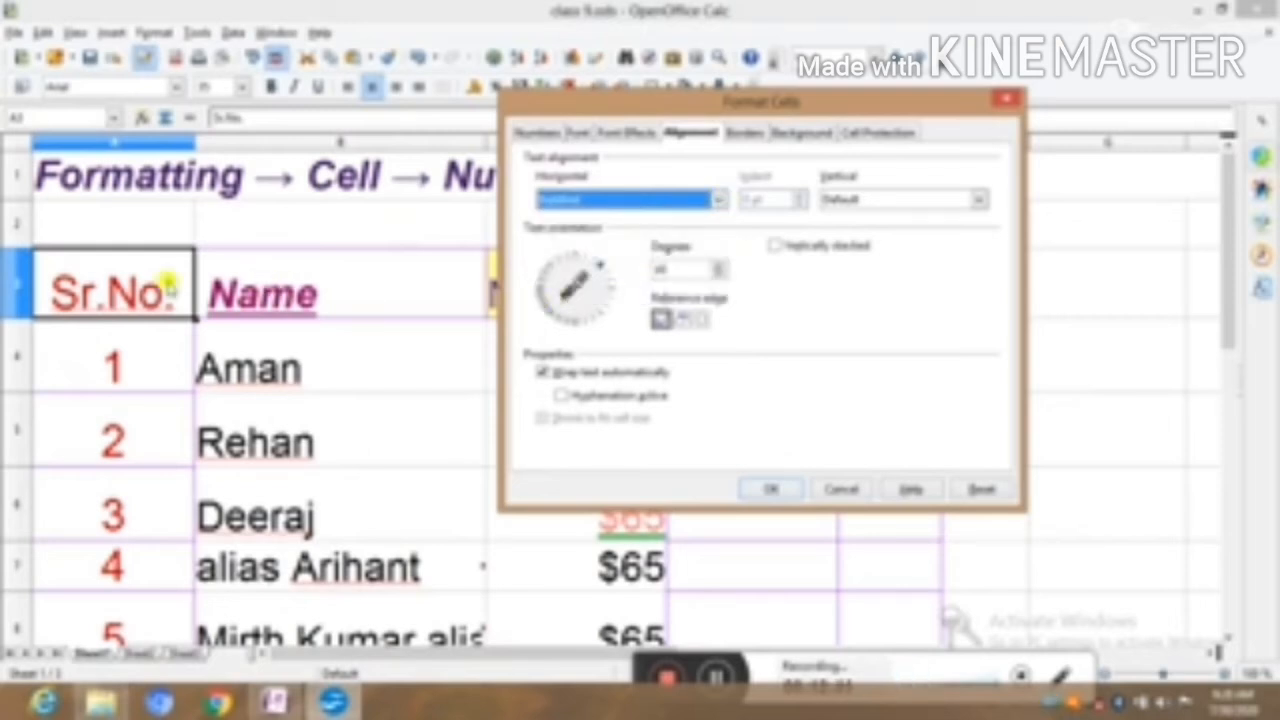
pyautogui.click(762, 488)
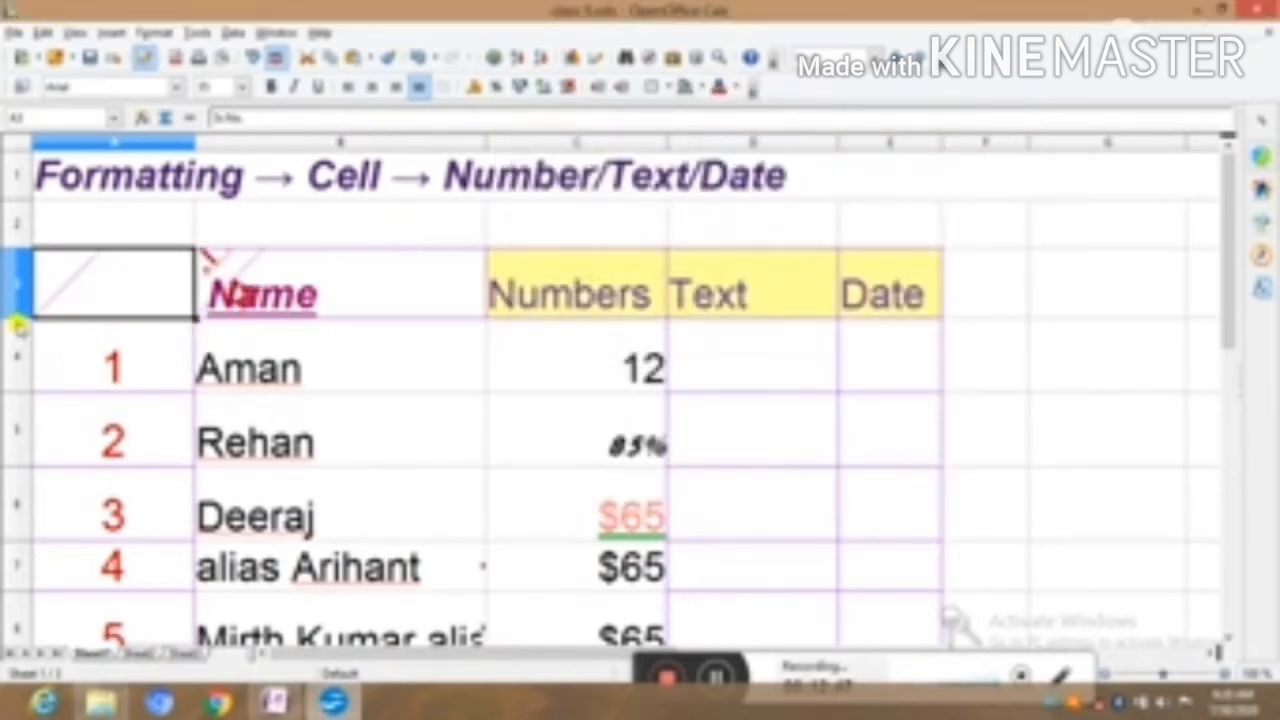
pyautogui.moveTo(15, 320); pyautogui.dragTo(10, 408)
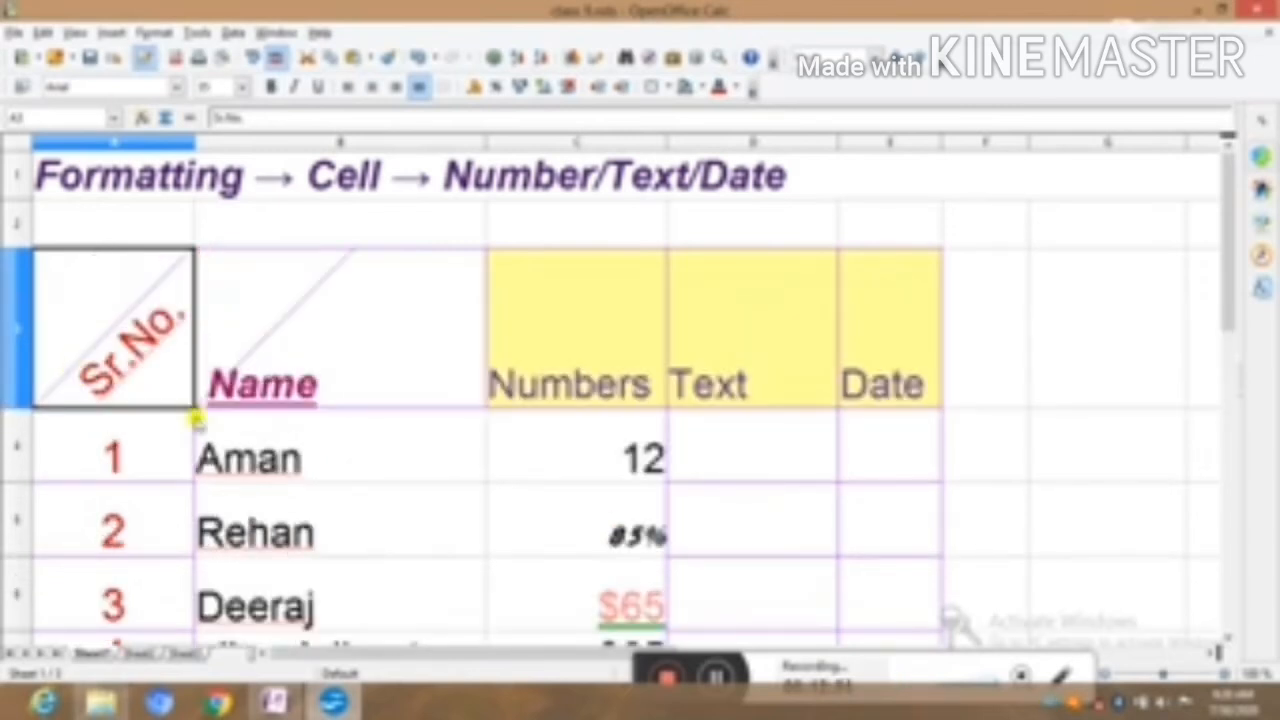
# Rotate the Sr.No. header in A3 further until it reads vertically upward and apply the orientation.
pyautogui.click(132, 475)
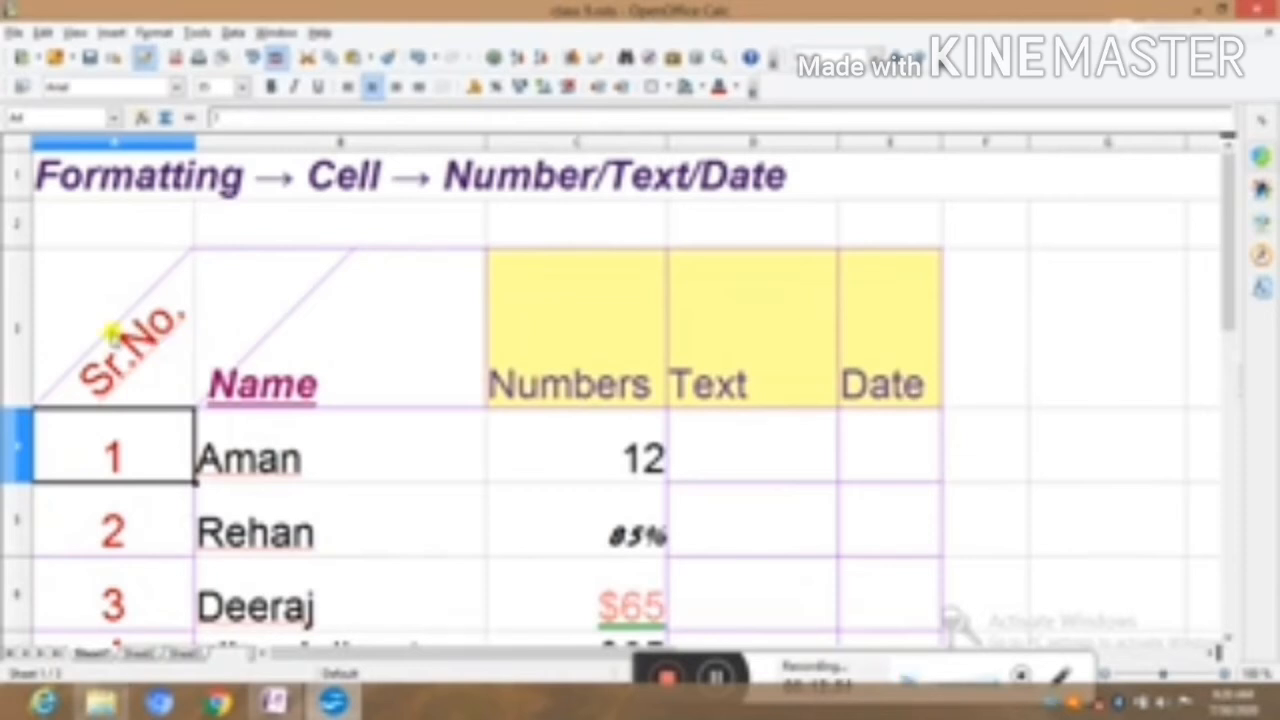
pyautogui.click(120, 332)
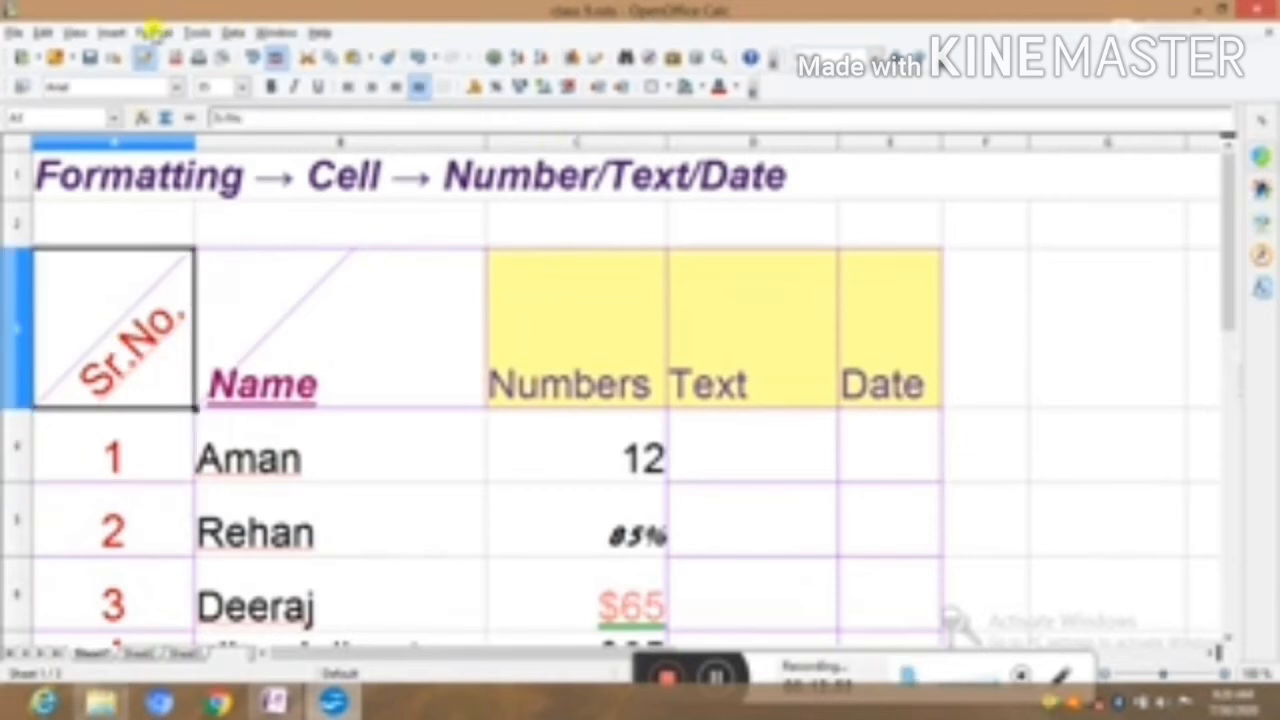
pyautogui.click(153, 33)
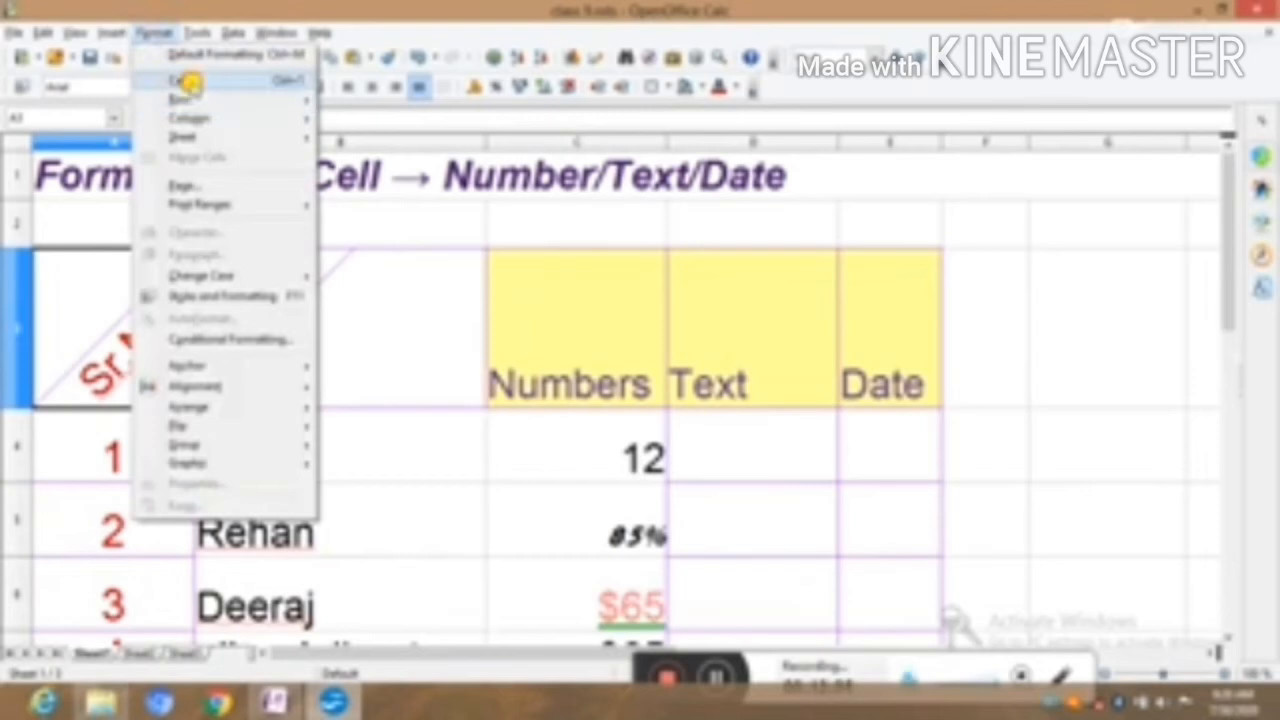
pyautogui.click(187, 83)
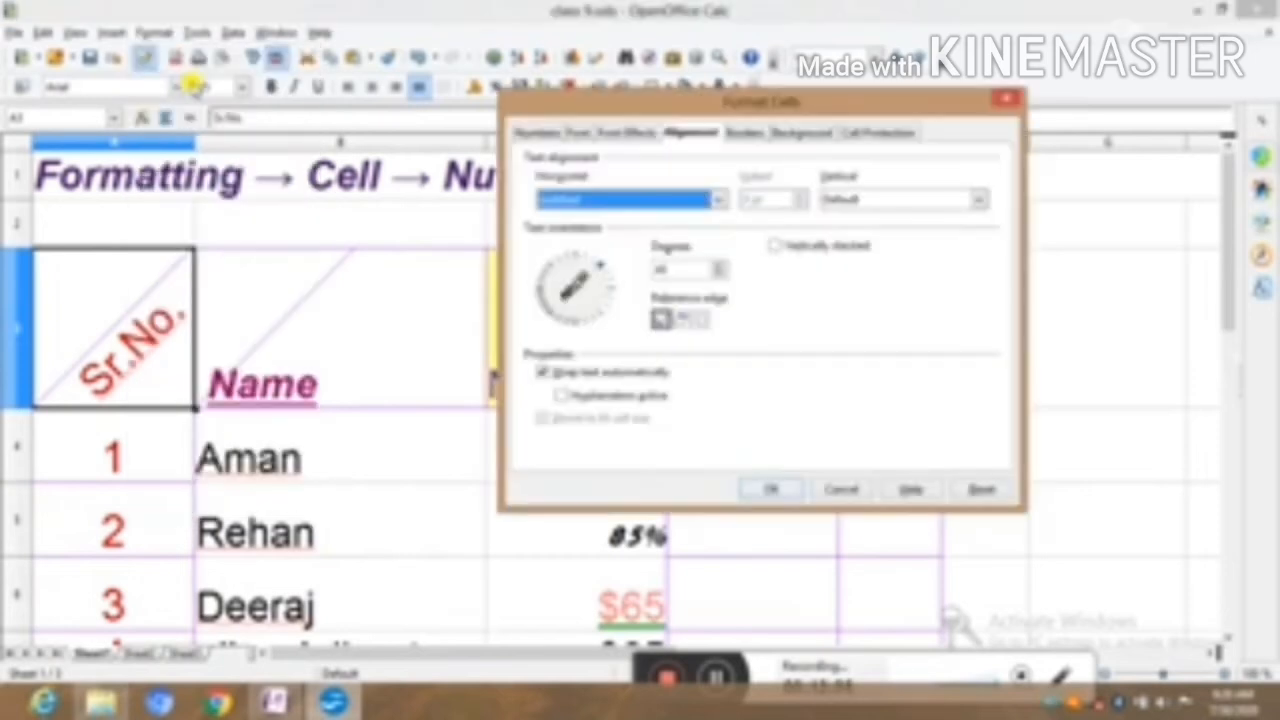
pyautogui.click(724, 264)
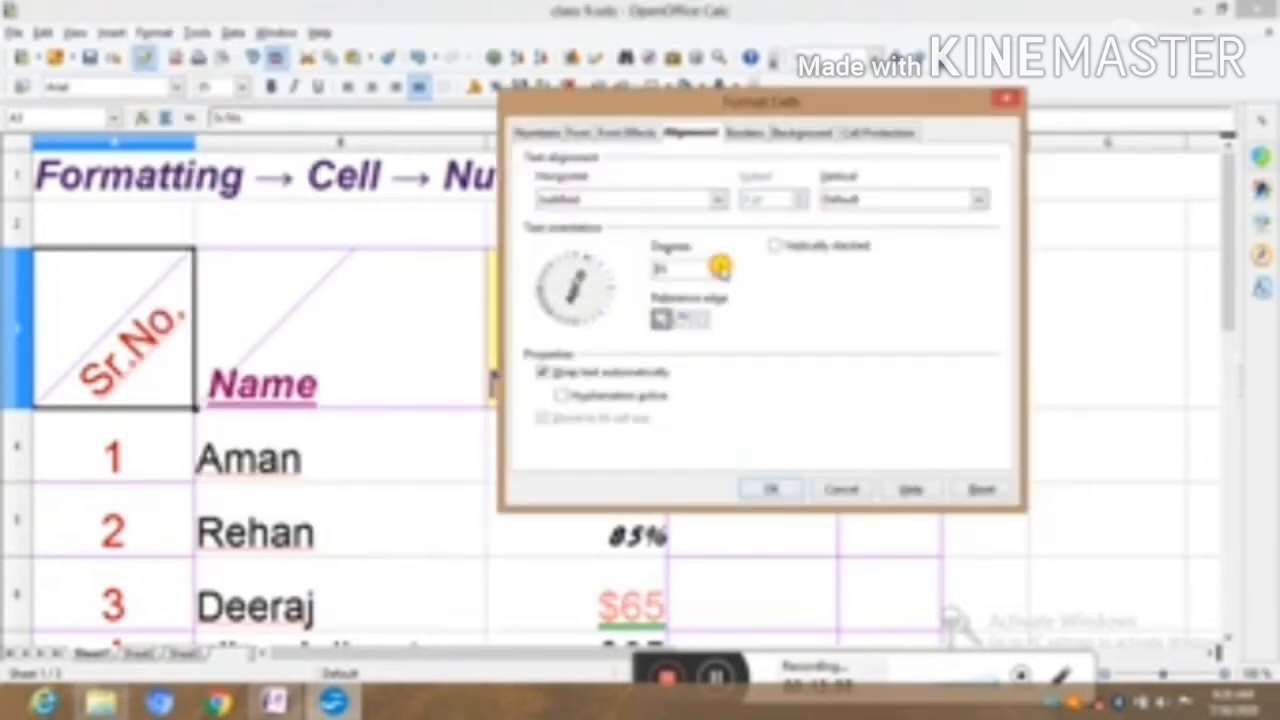
pyautogui.click(720, 266)
pyautogui.click(720, 266)
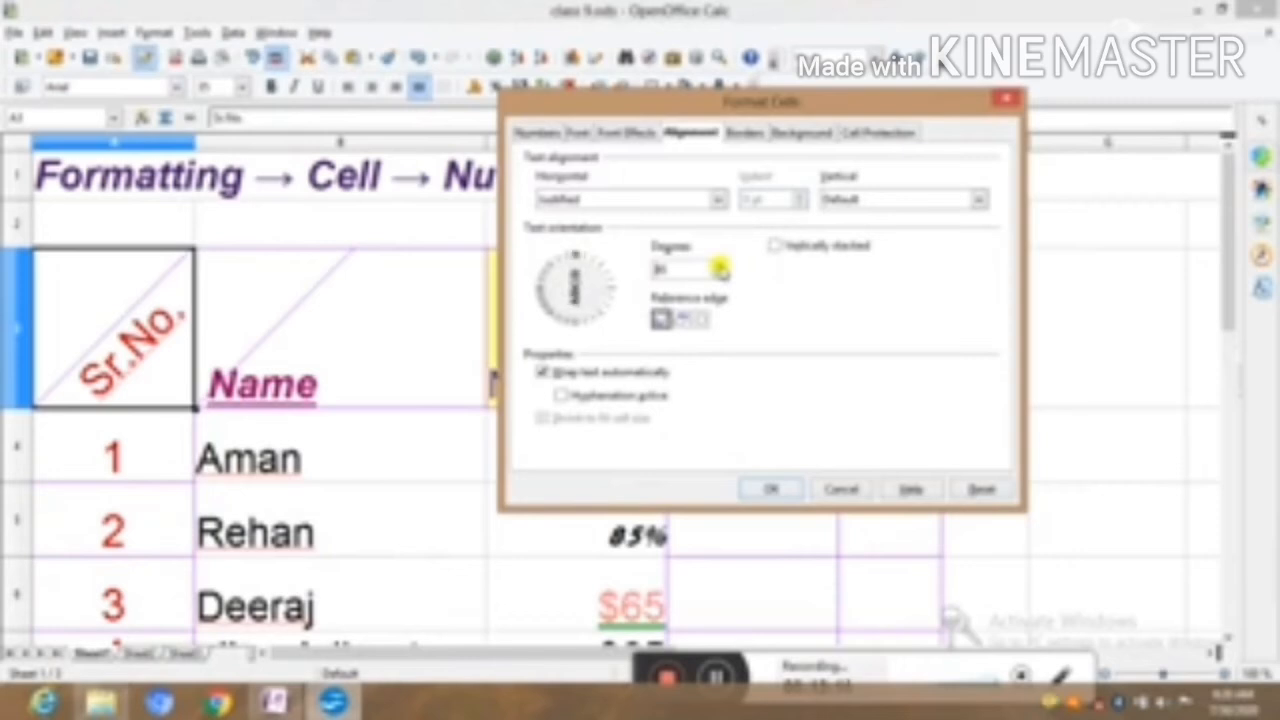
pyautogui.click(785, 490)
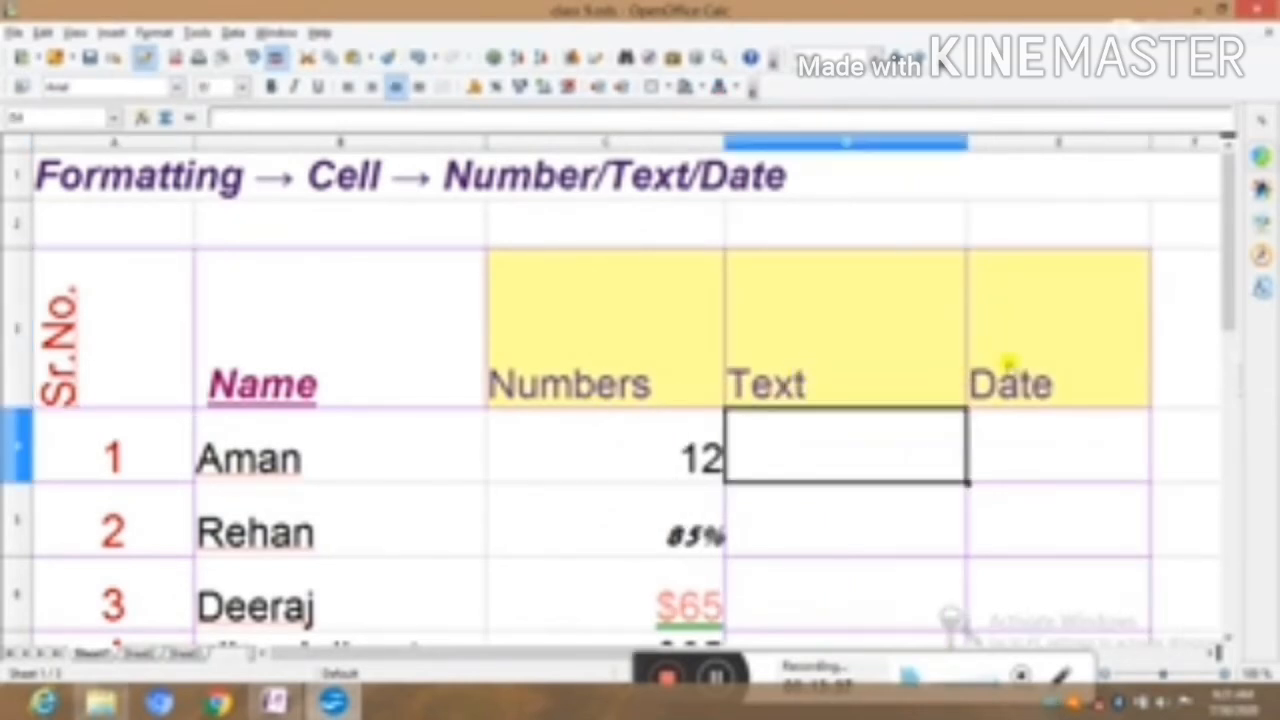
# Set the horizontal alignment of the Numbers header in C3 to Center.
pyautogui.click(515, 405)
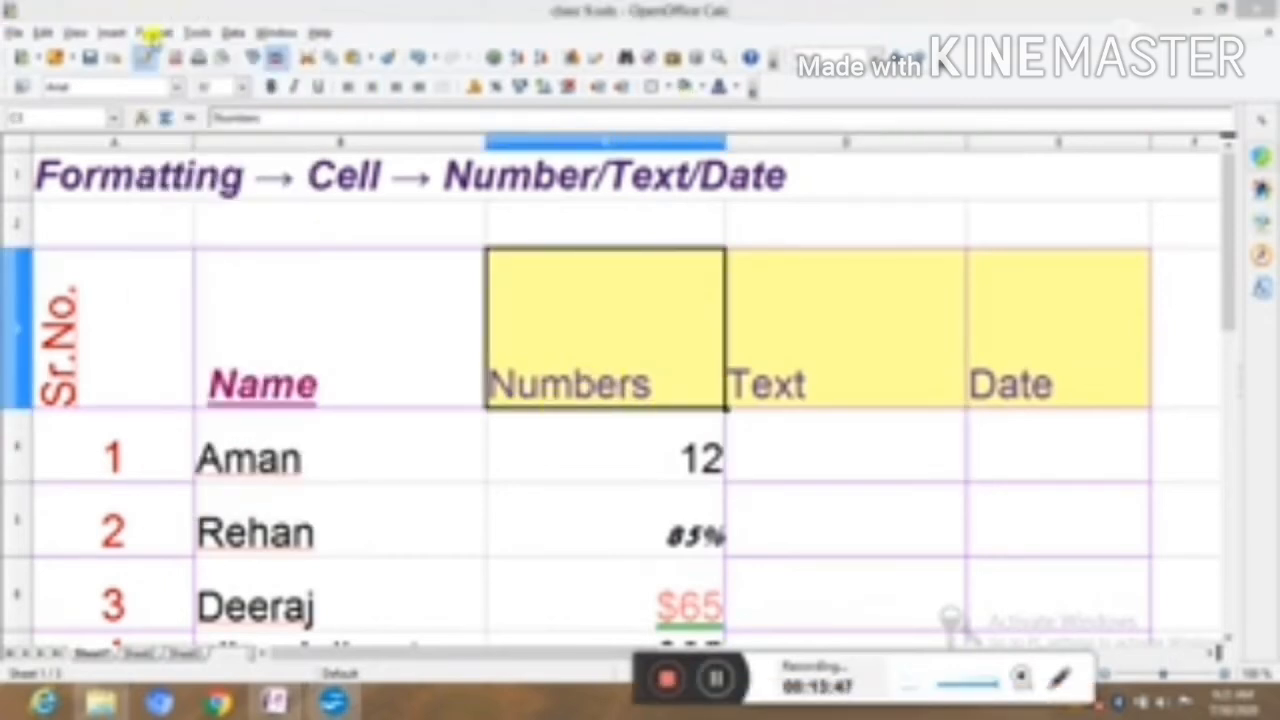
pyautogui.click(150, 33)
pyautogui.click(155, 85)
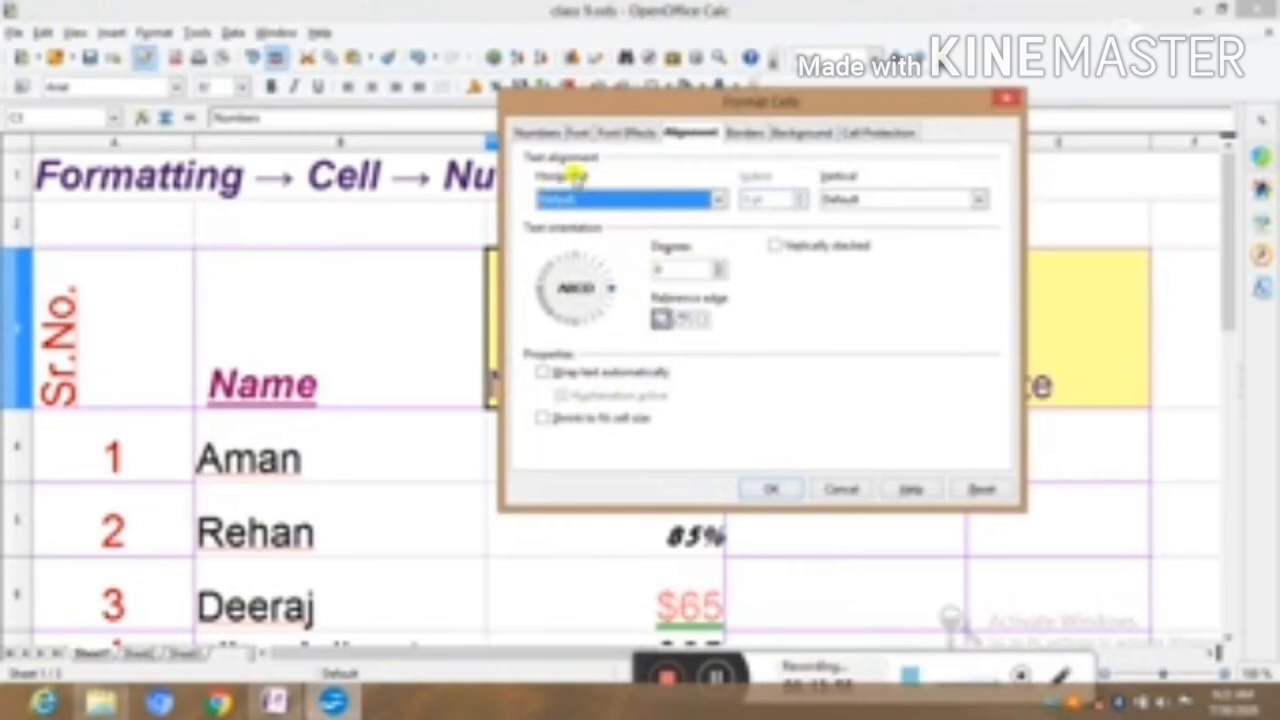
pyautogui.click(717, 200)
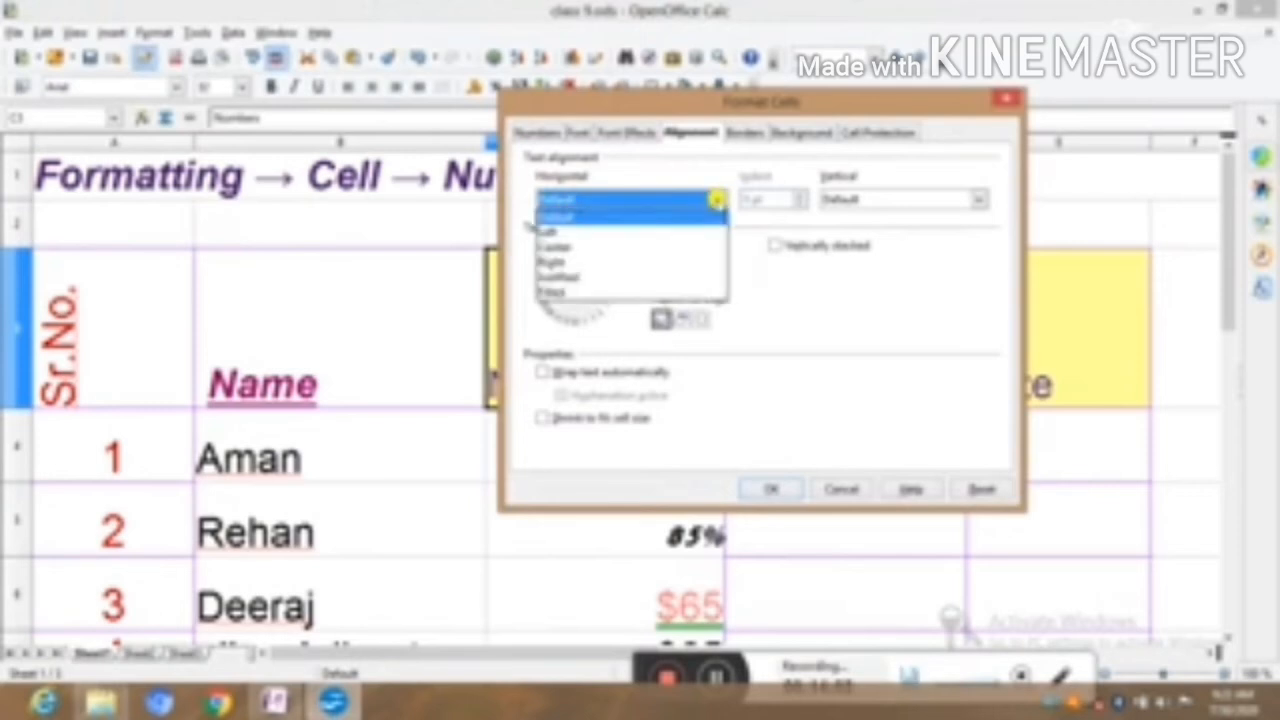
pyautogui.click(590, 251)
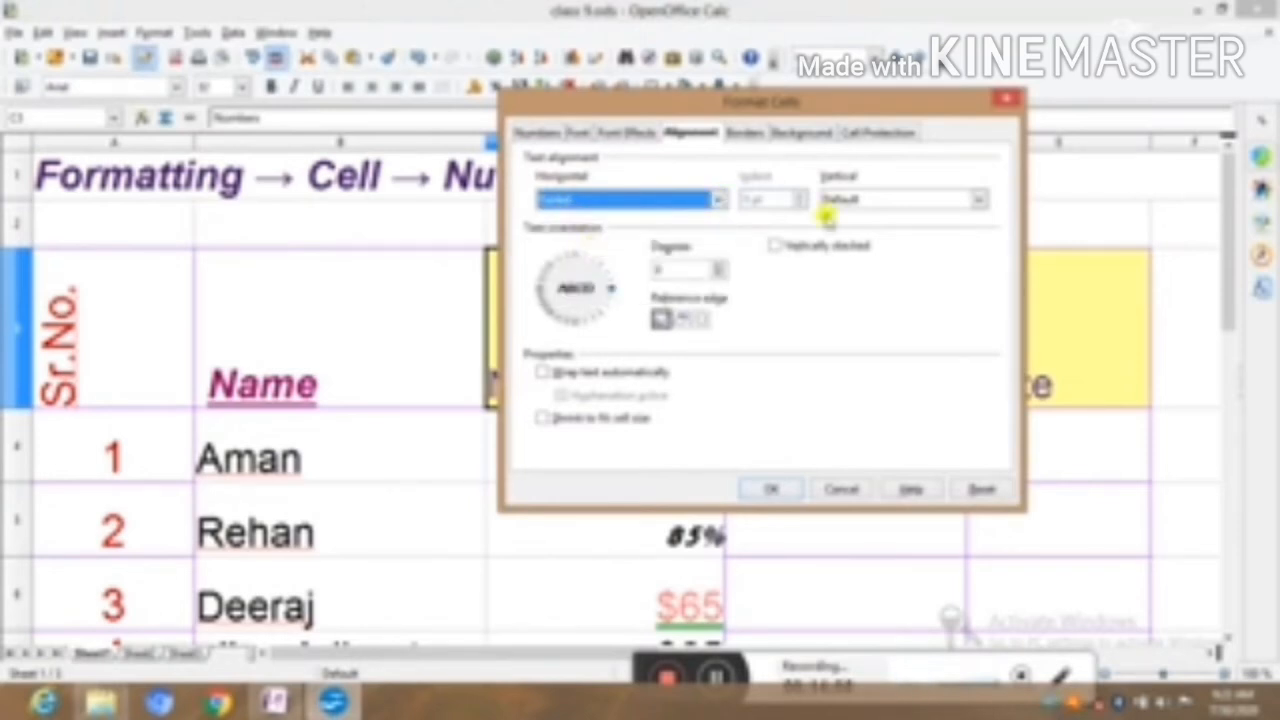
pyautogui.click(769, 489)
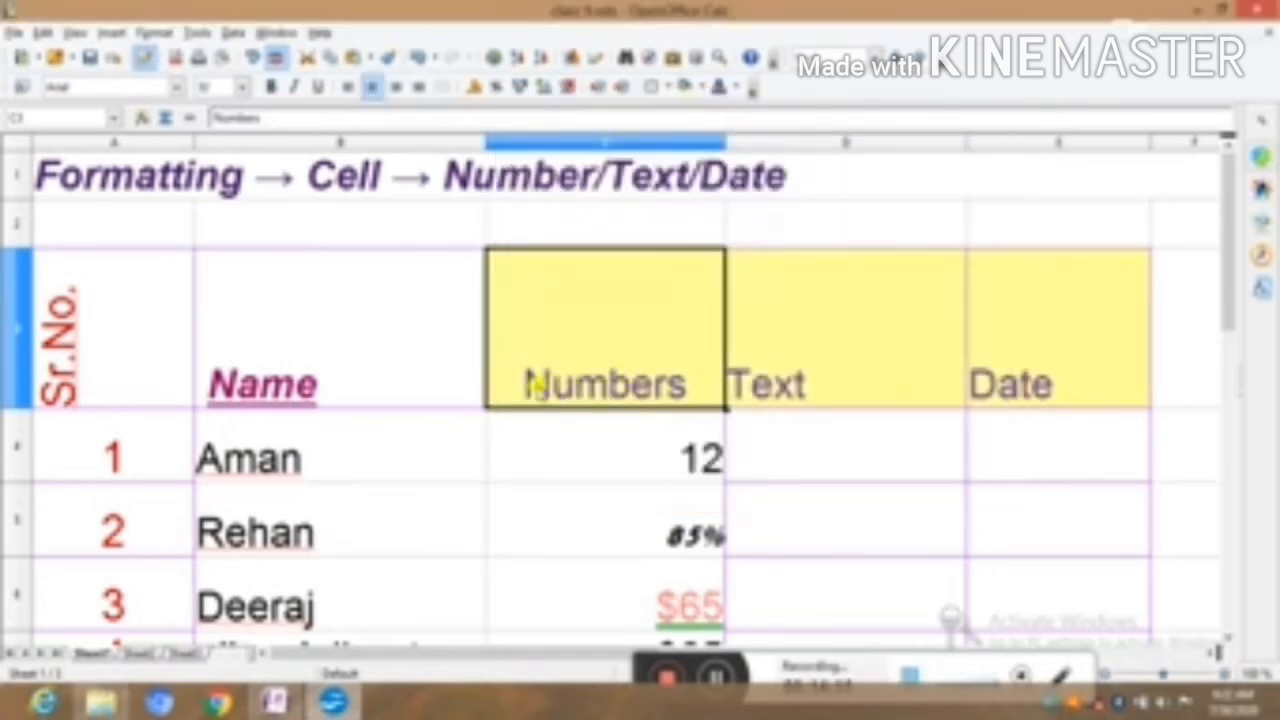
# Set the horizontal alignment of the Text header in D3 to Right.
pyautogui.click(806, 378)
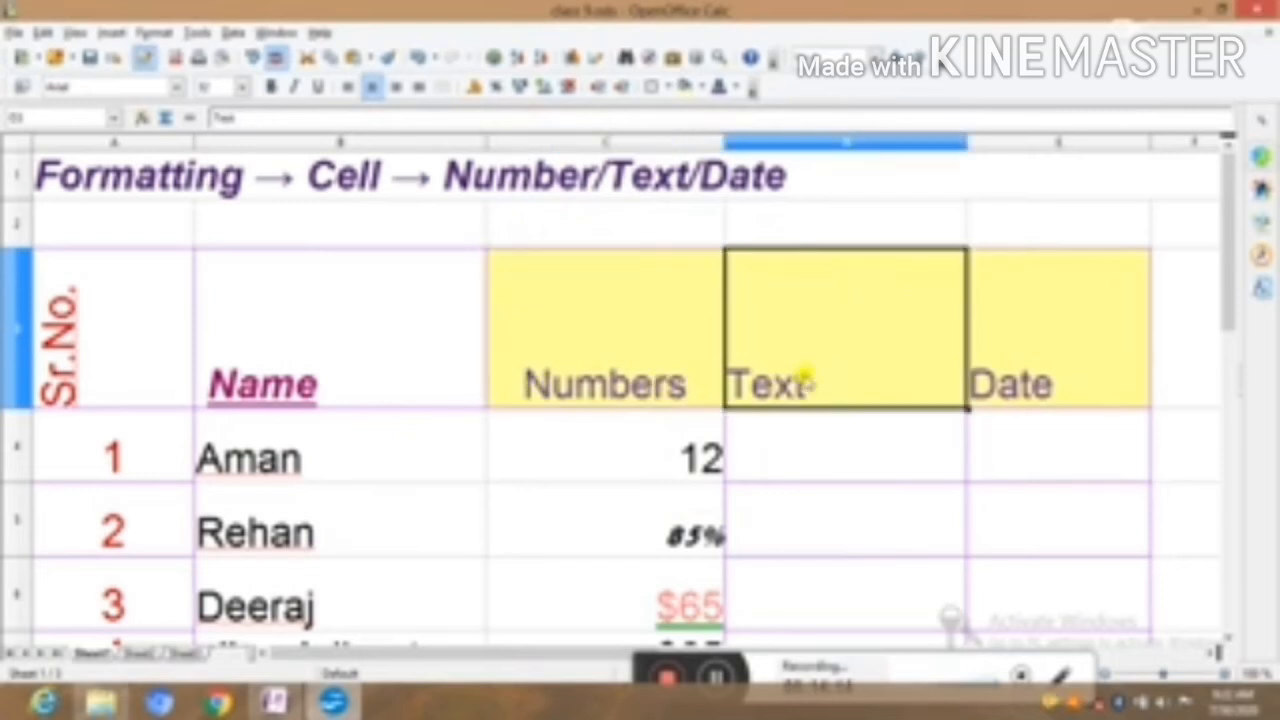
pyautogui.click(154, 32)
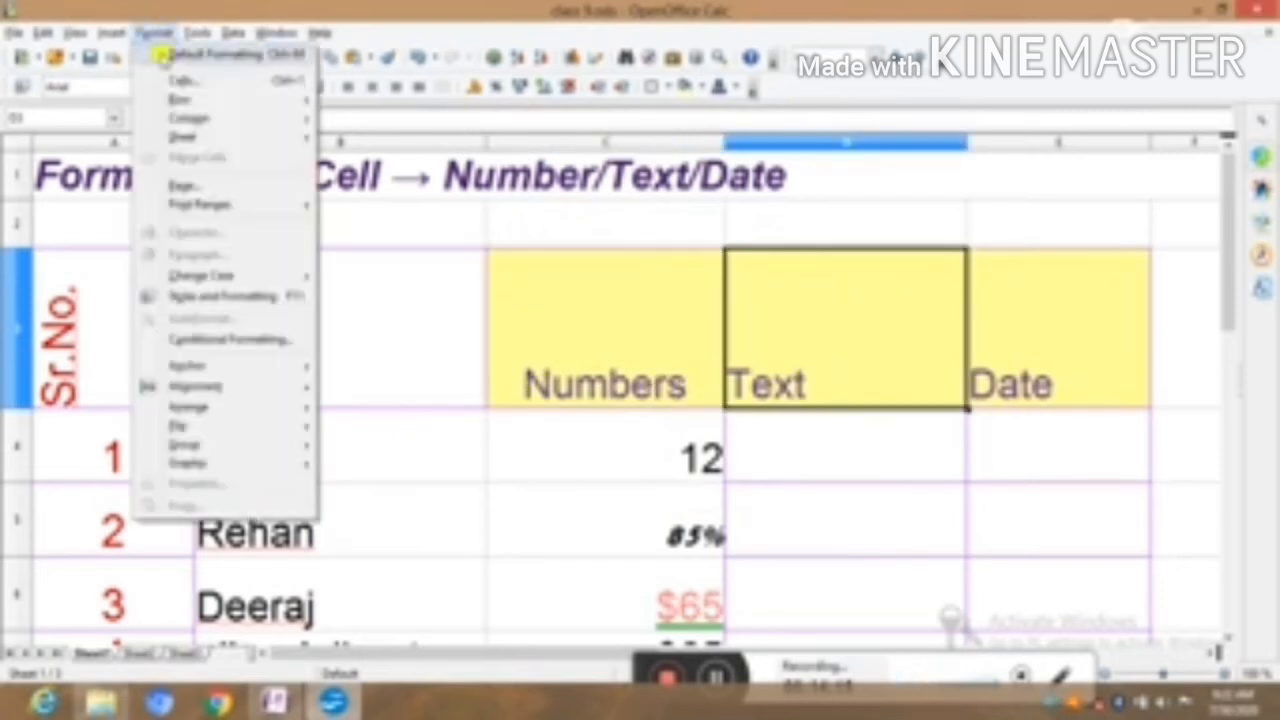
pyautogui.moveTo(180, 112)
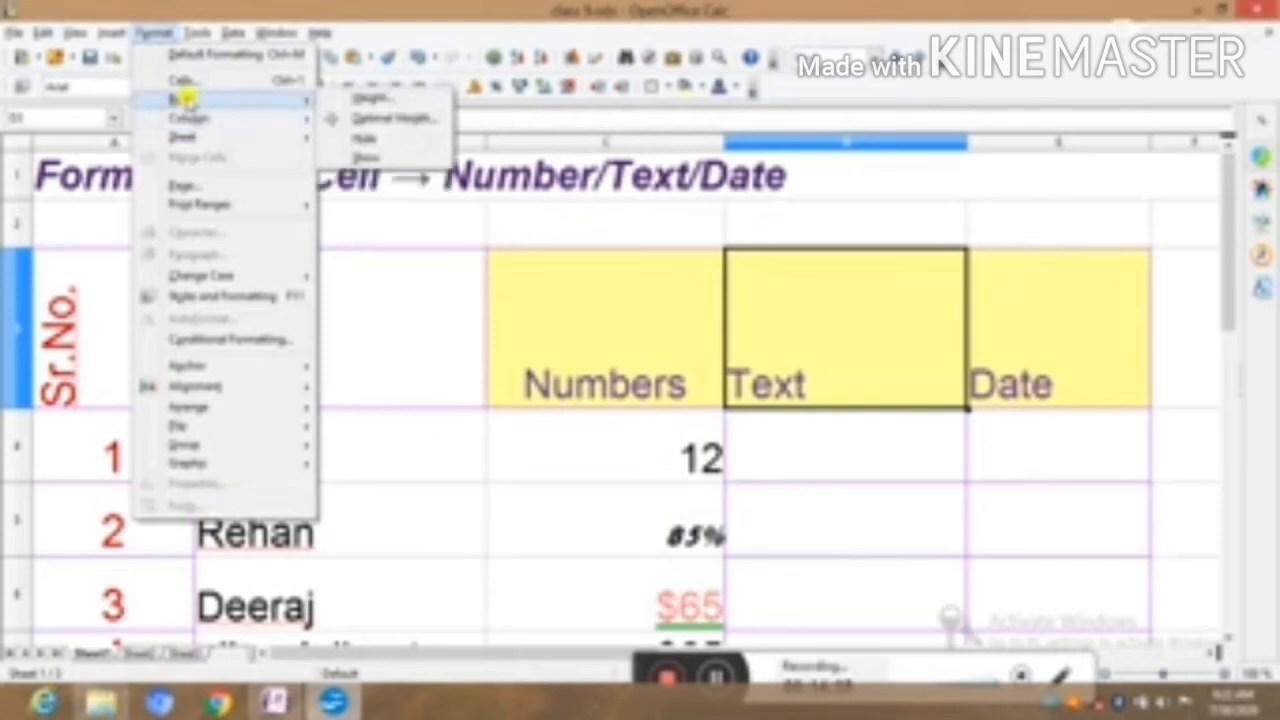
pyautogui.click(192, 80)
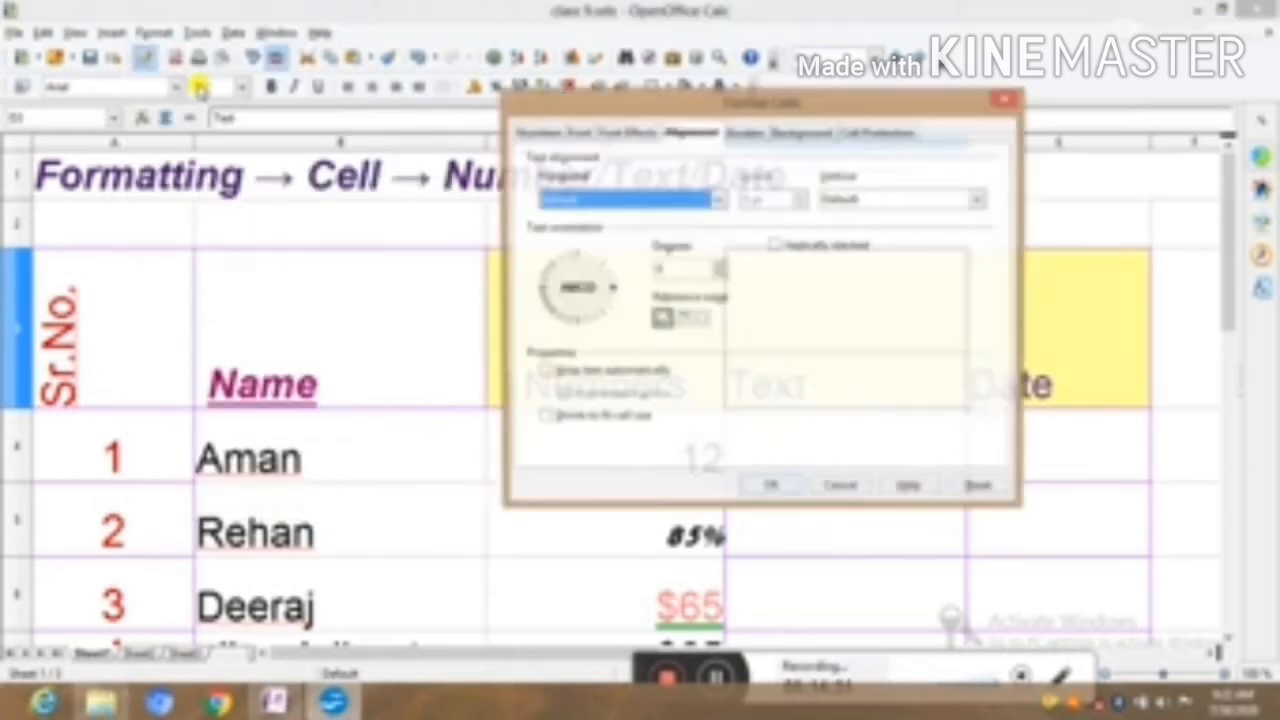
pyautogui.click(732, 202)
pyautogui.click(629, 266)
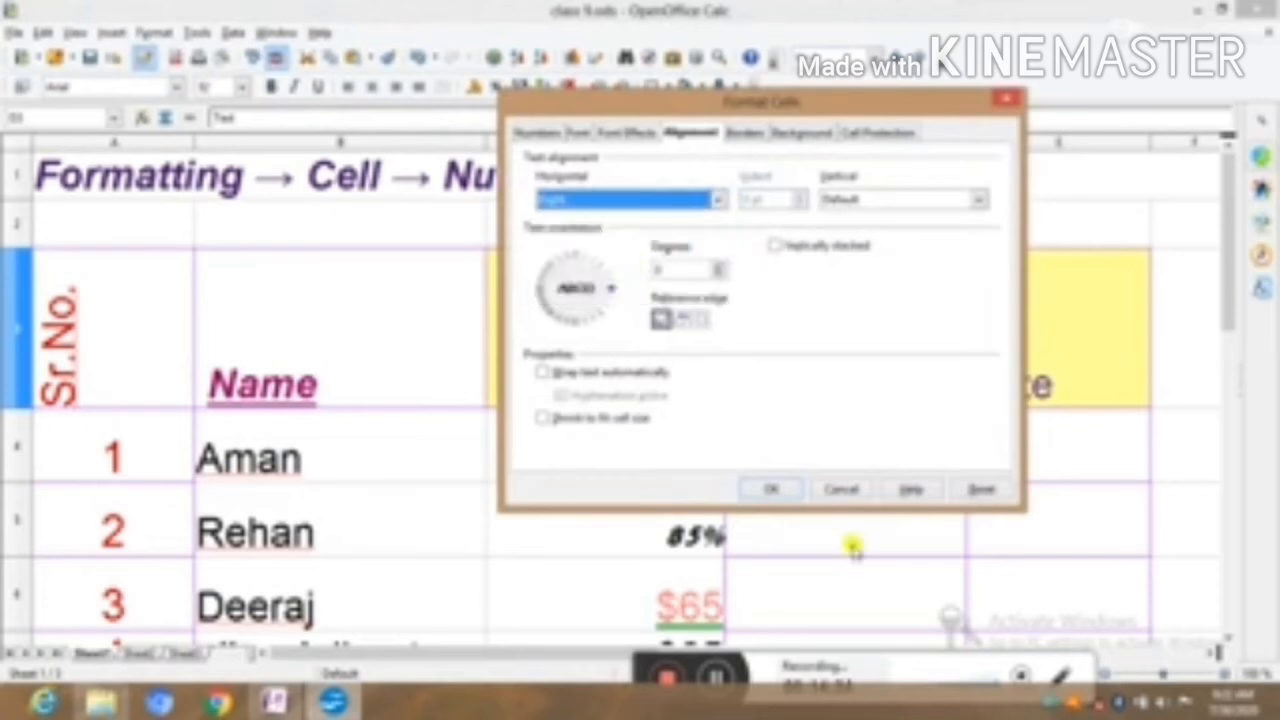
pyautogui.click(771, 488)
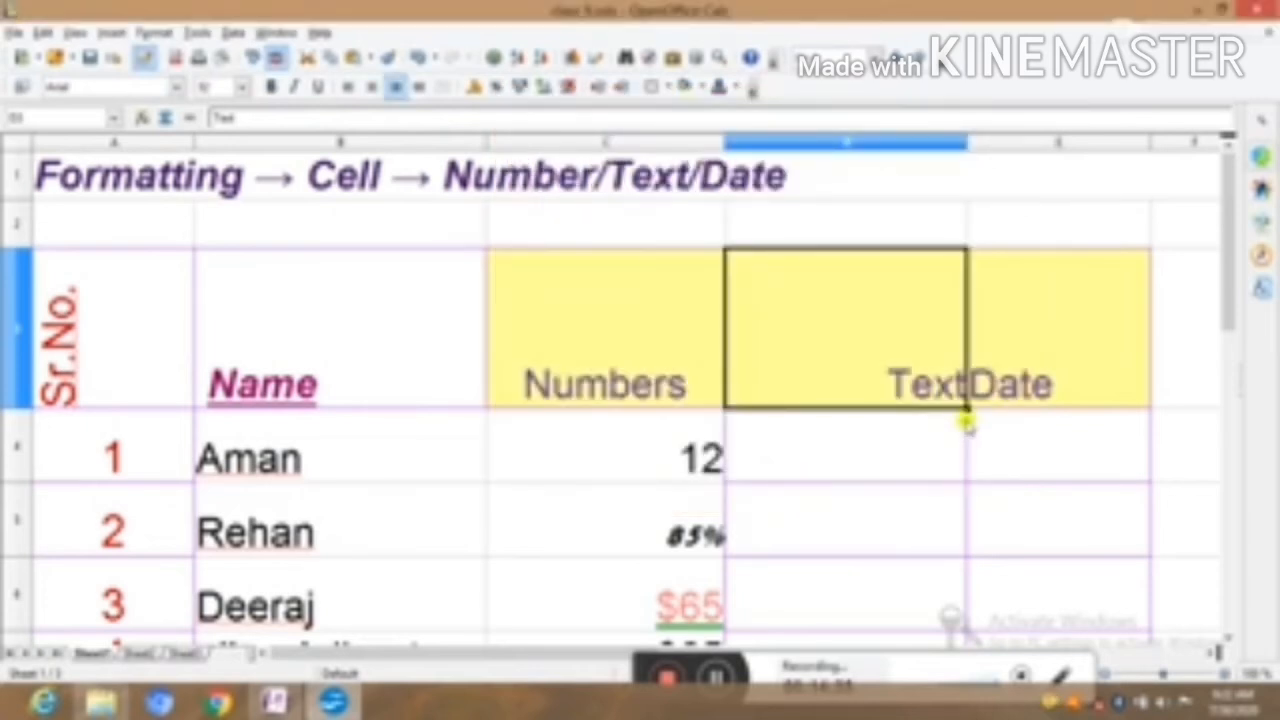
# Set the vertical alignment of the Date header in E3 to Top.
pyautogui.click(1077, 366)
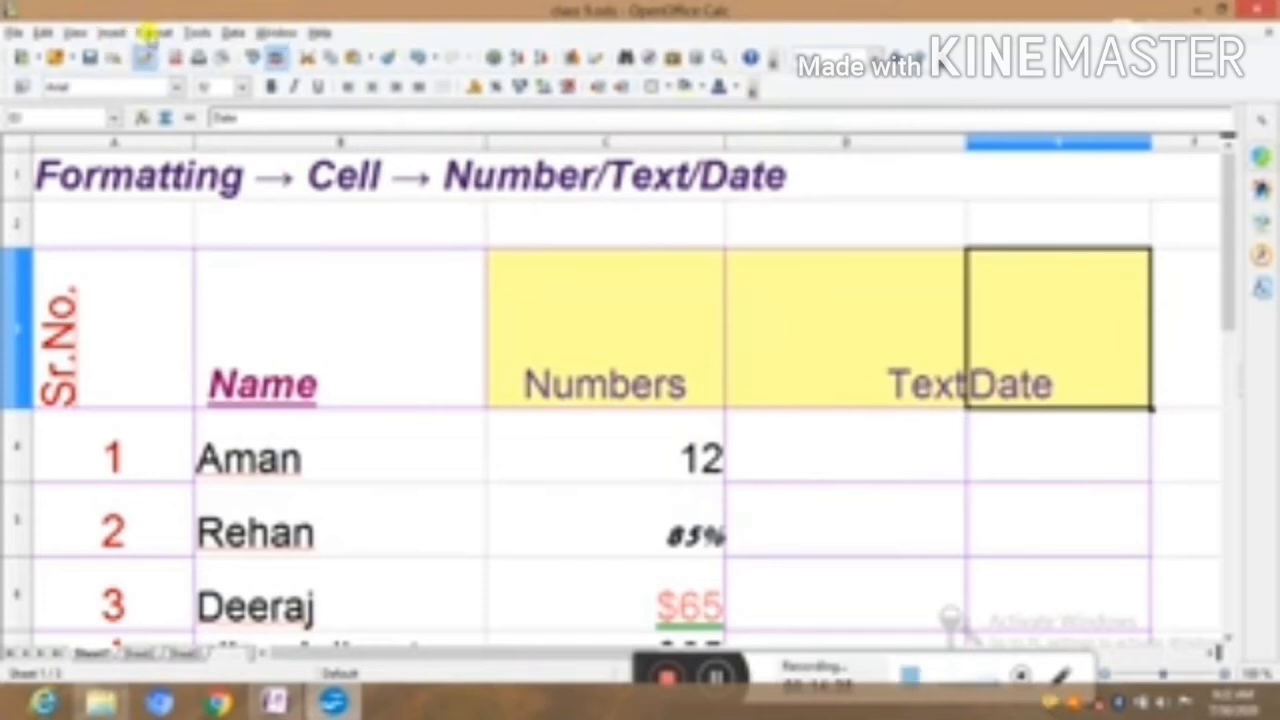
pyautogui.click(150, 33)
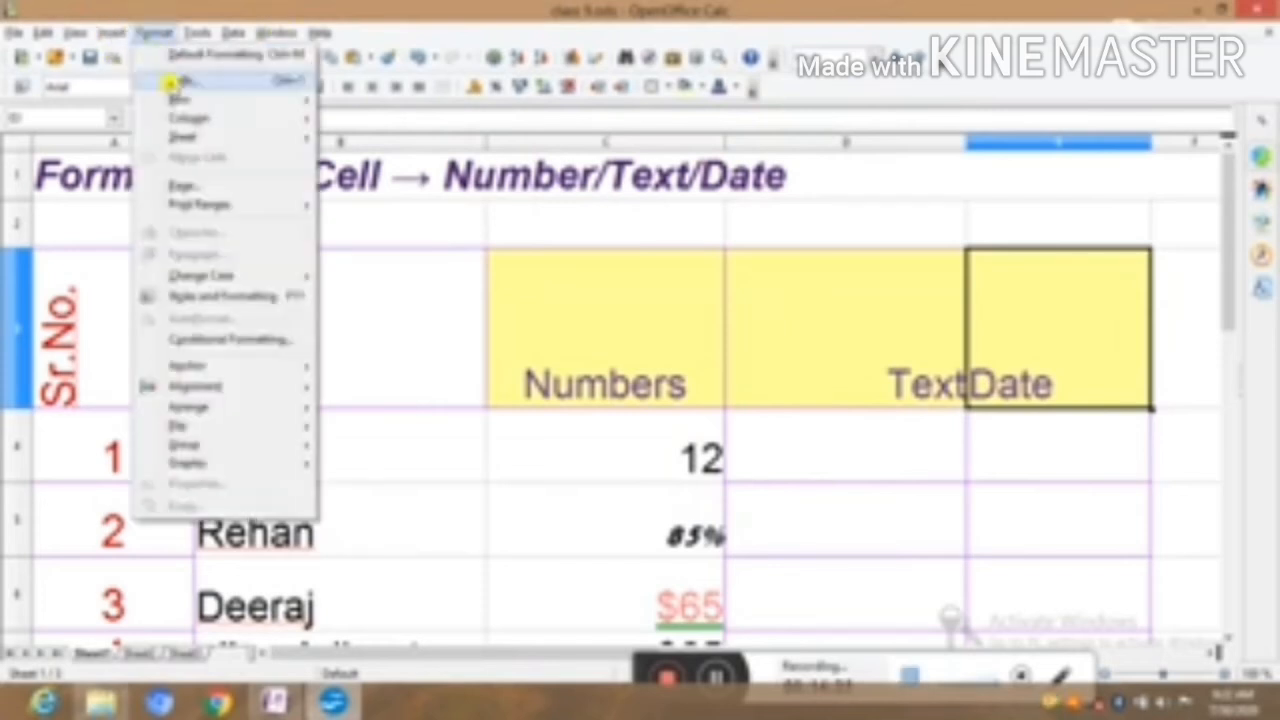
pyautogui.click(168, 82)
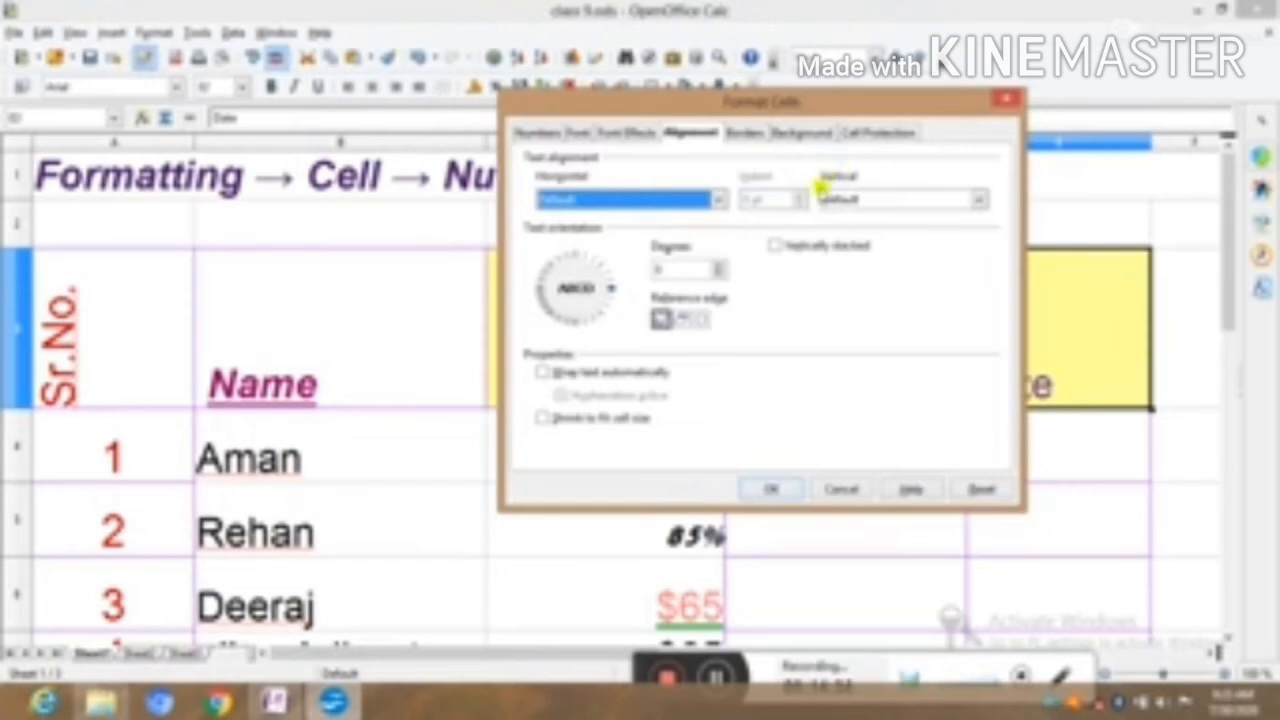
pyautogui.click(980, 199)
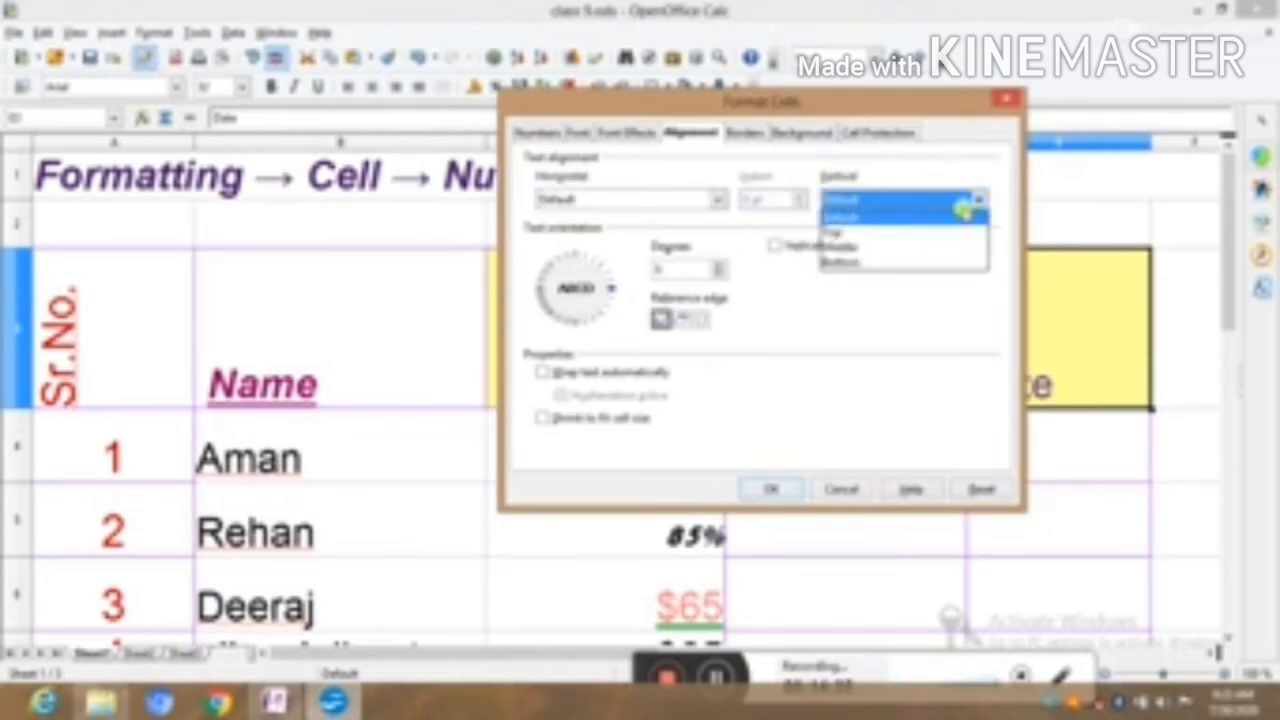
pyautogui.click(850, 234)
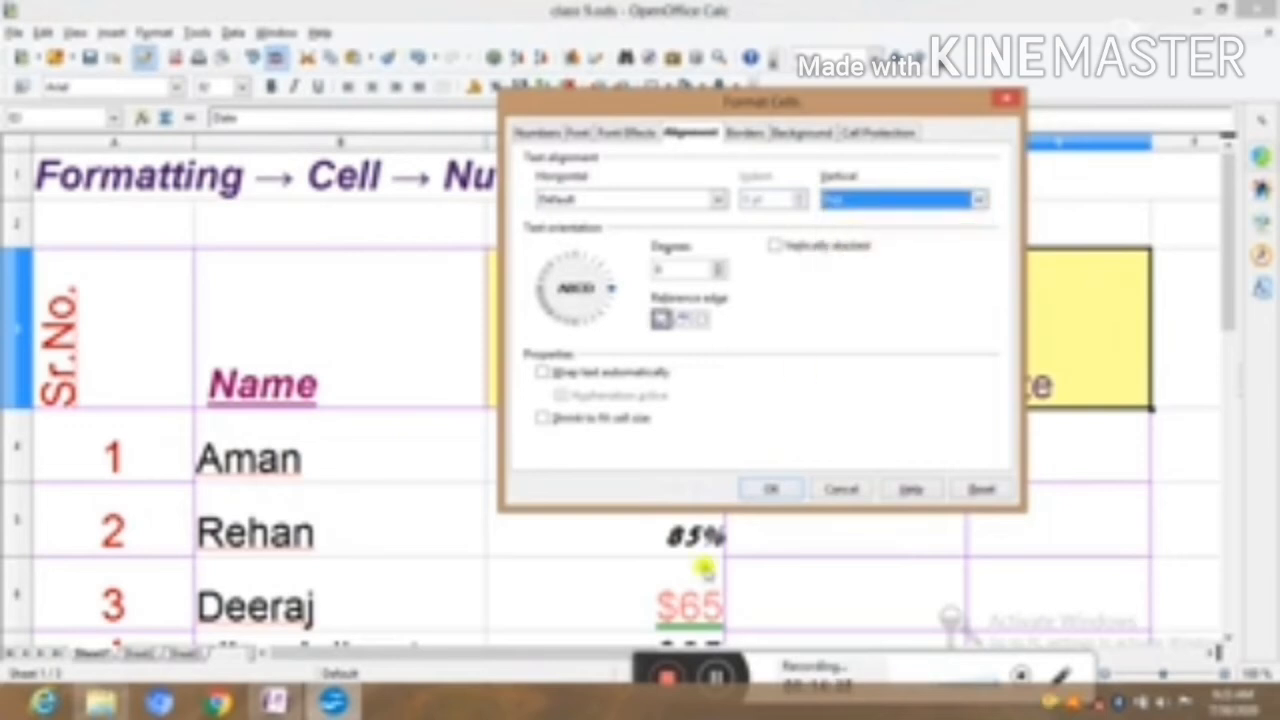
pyautogui.click(762, 490)
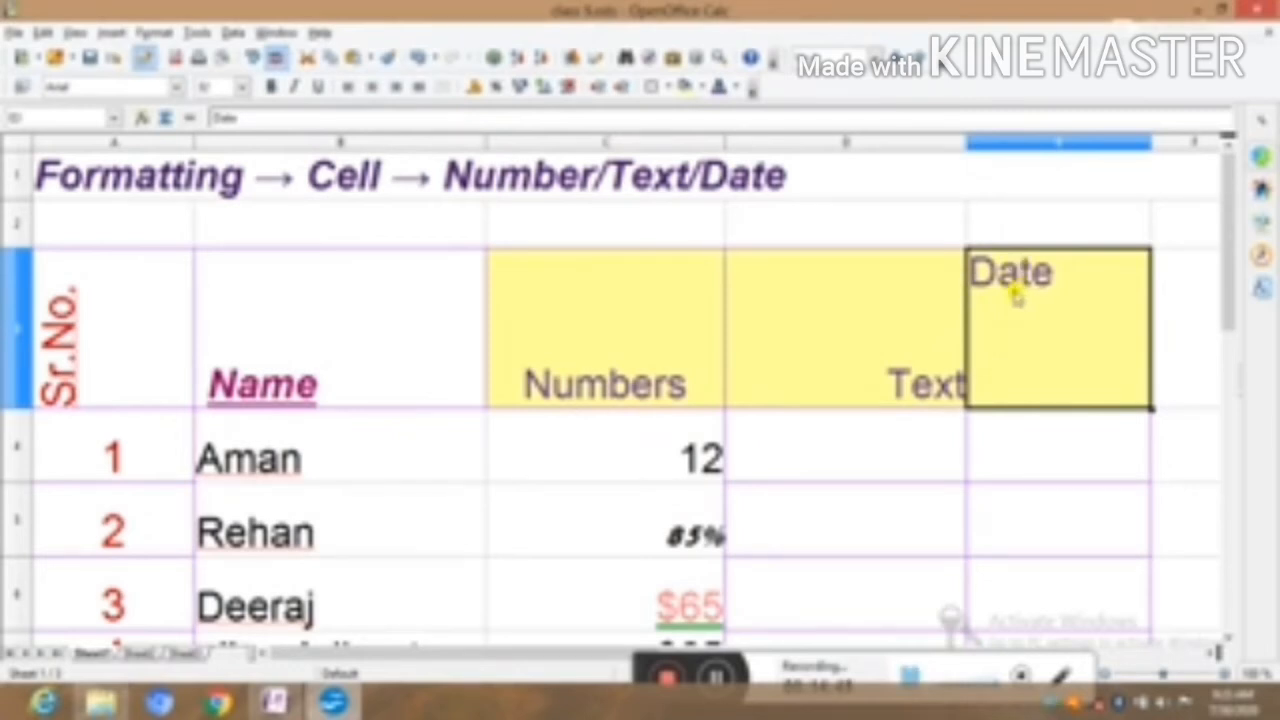
# Center the Date header in E3 horizontally while keeping its vertical alignment at Top, and widen column E slightly.
pyautogui.click(155, 33)
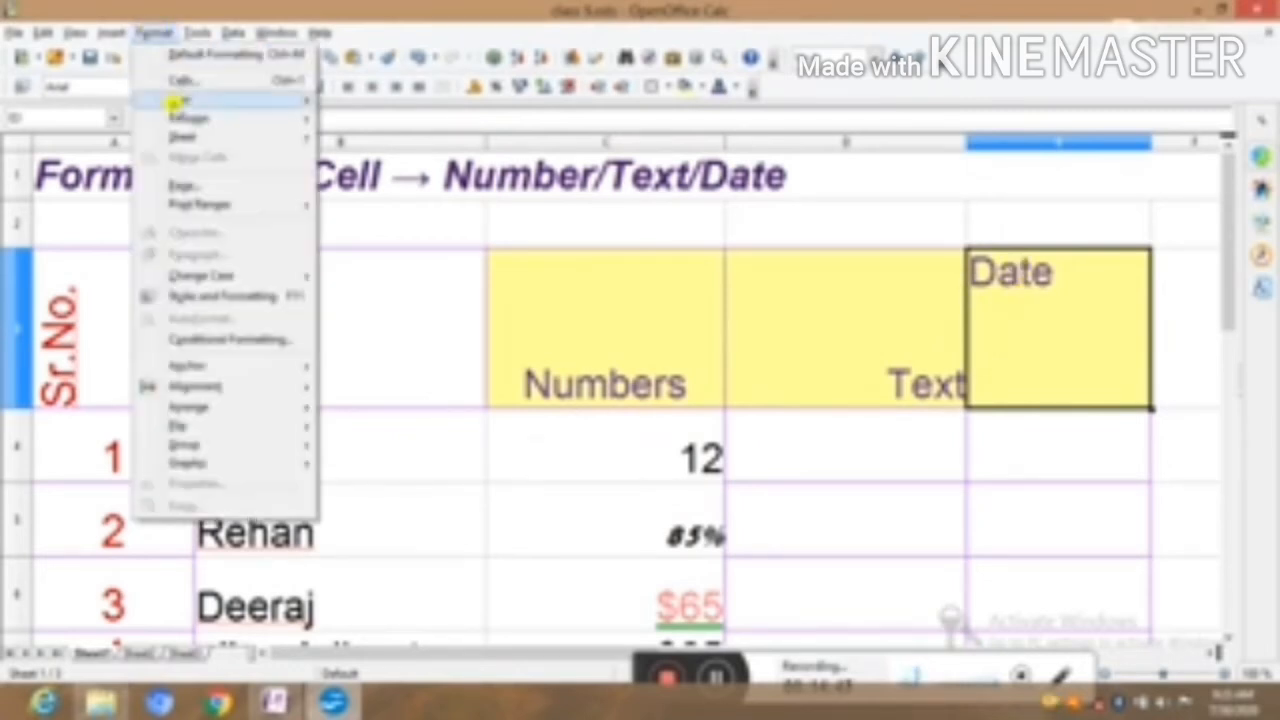
pyautogui.click(182, 82)
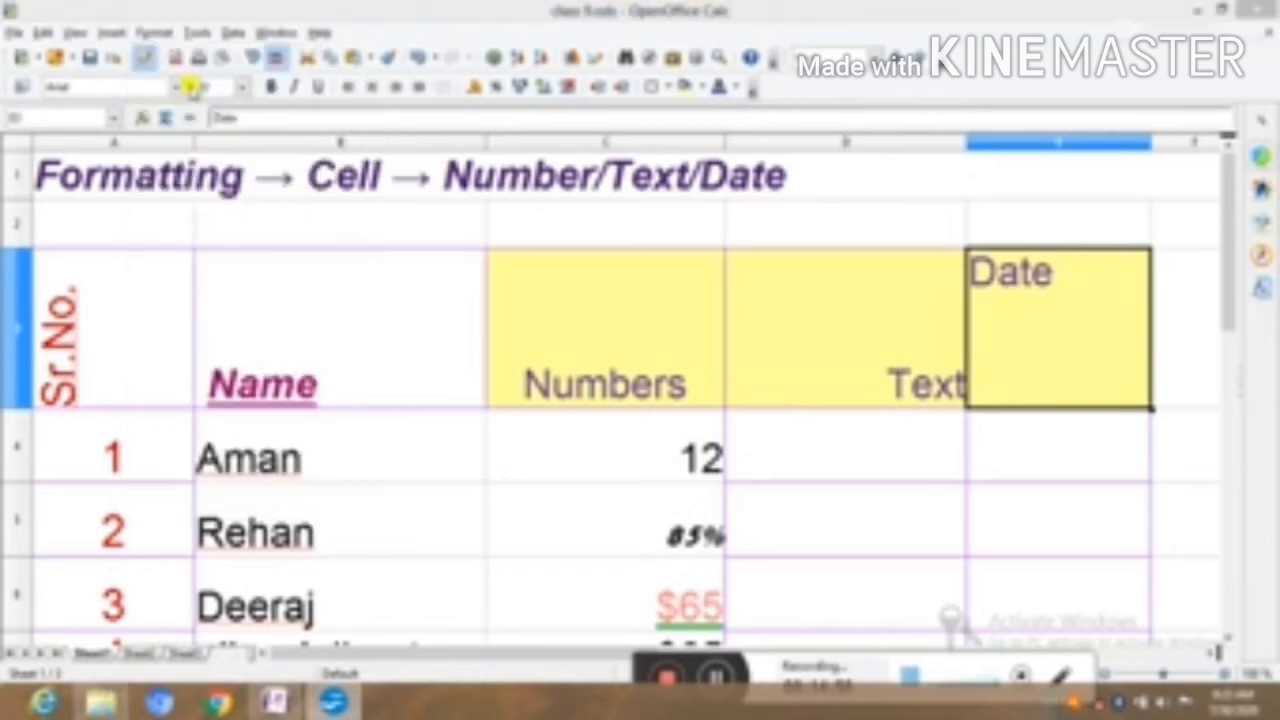
pyautogui.click(720, 199)
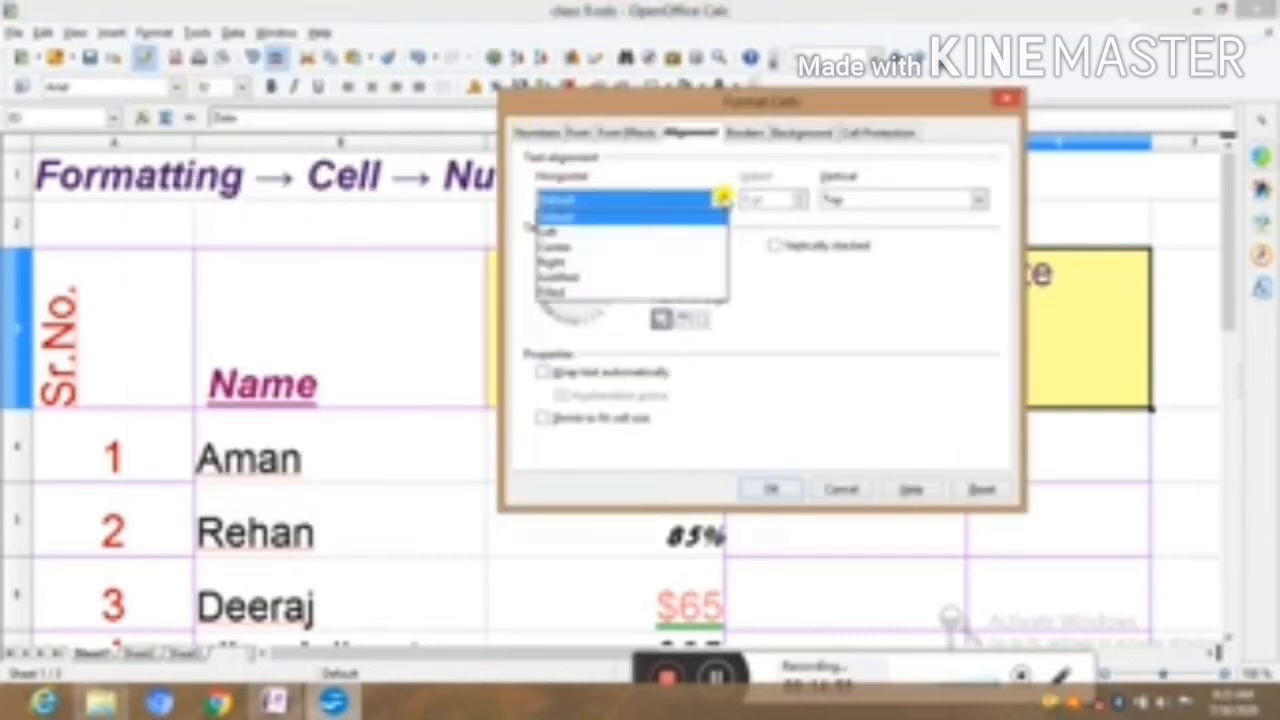
pyautogui.click(606, 247)
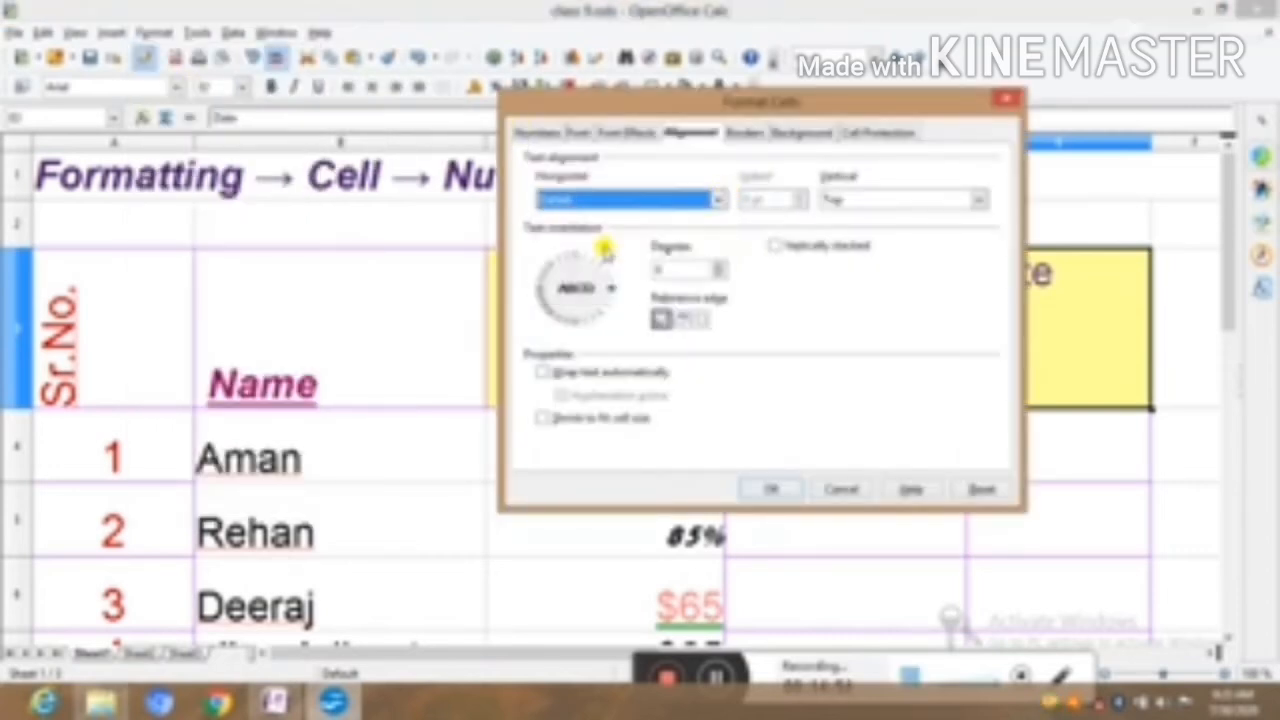
pyautogui.click(978, 200)
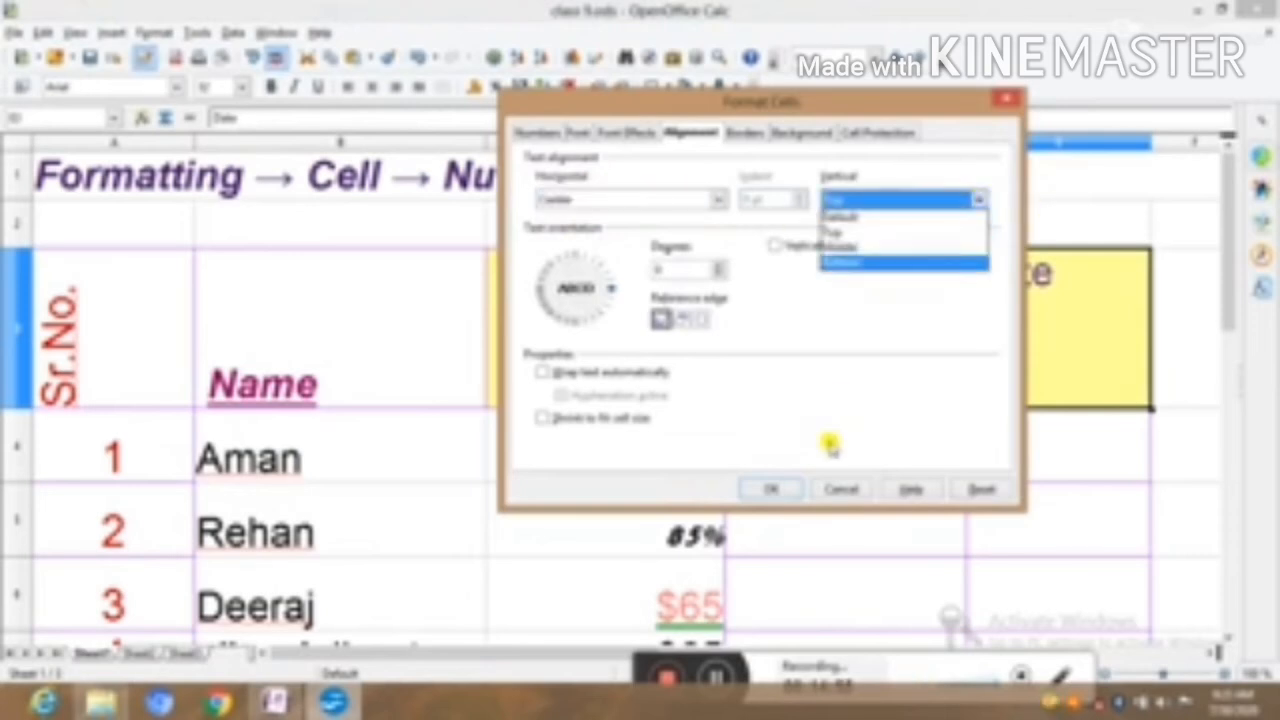
pyautogui.click(846, 232)
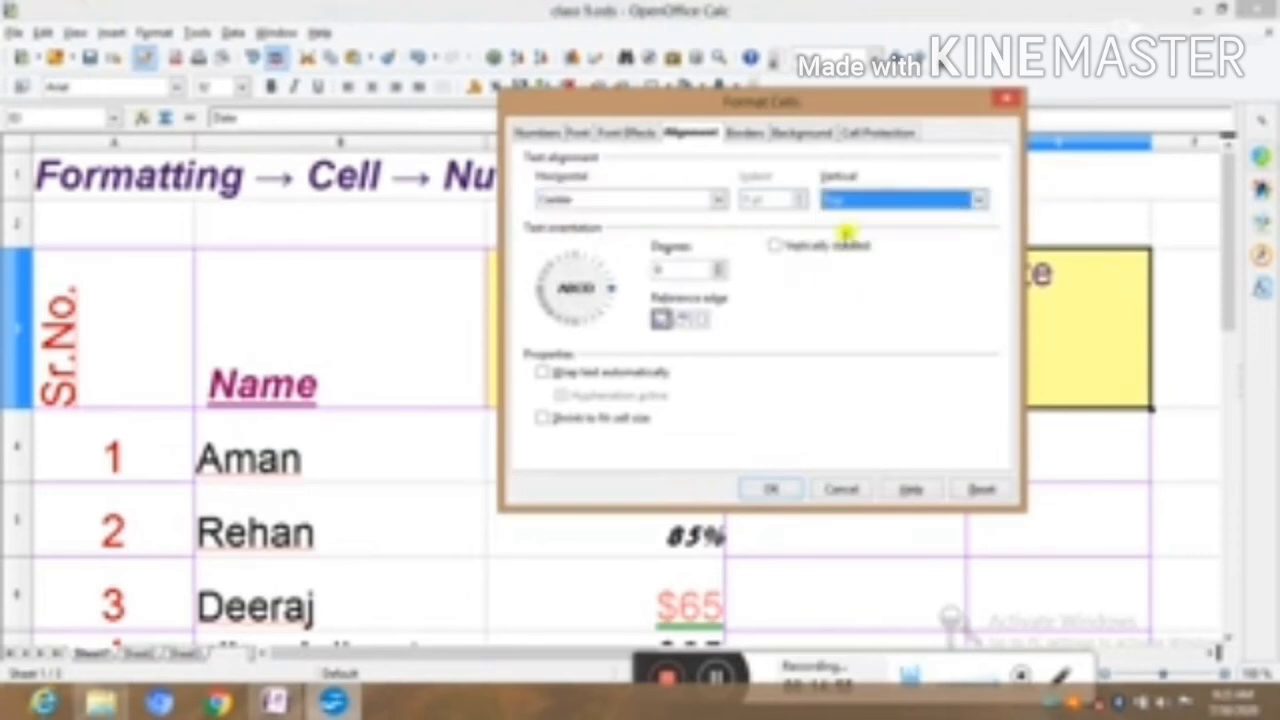
pyautogui.click(775, 489)
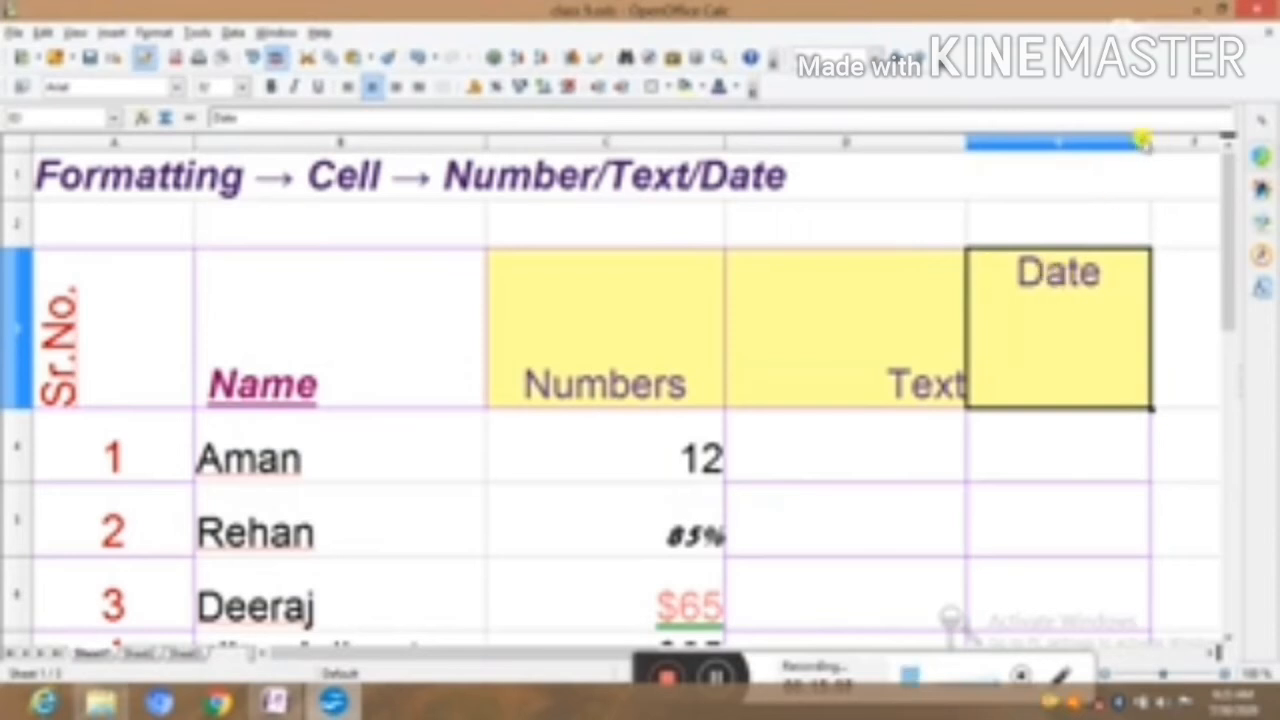
pyautogui.moveTo(1140, 123); pyautogui.dragTo(1200, 122)
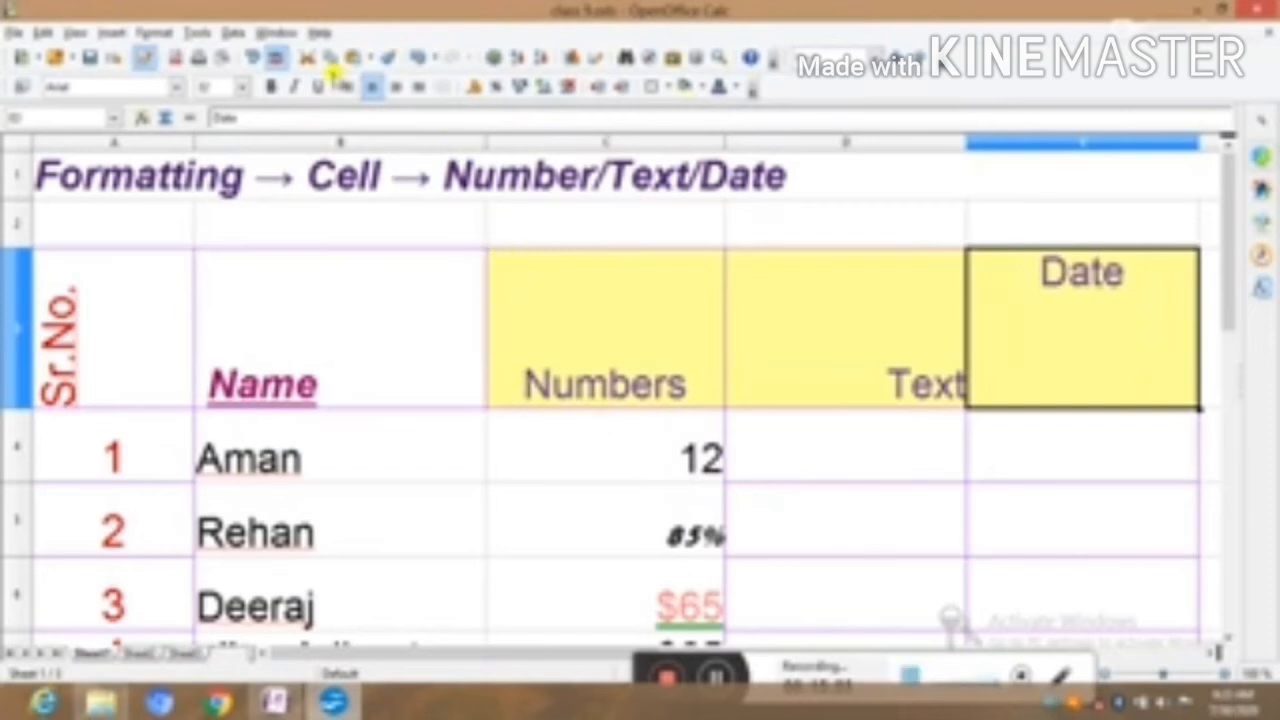
# Align the Numbers header in C3 left, center it, and finally align it right.
pyautogui.click(537, 335)
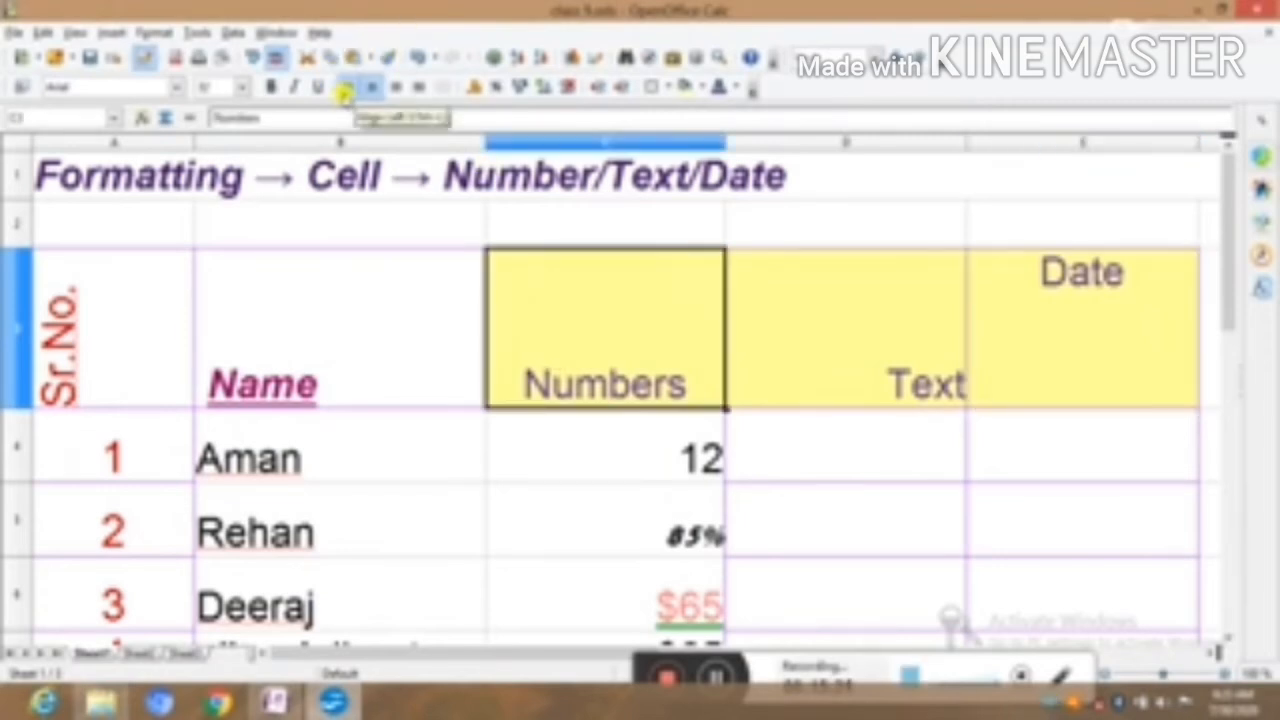
pyautogui.click(345, 88)
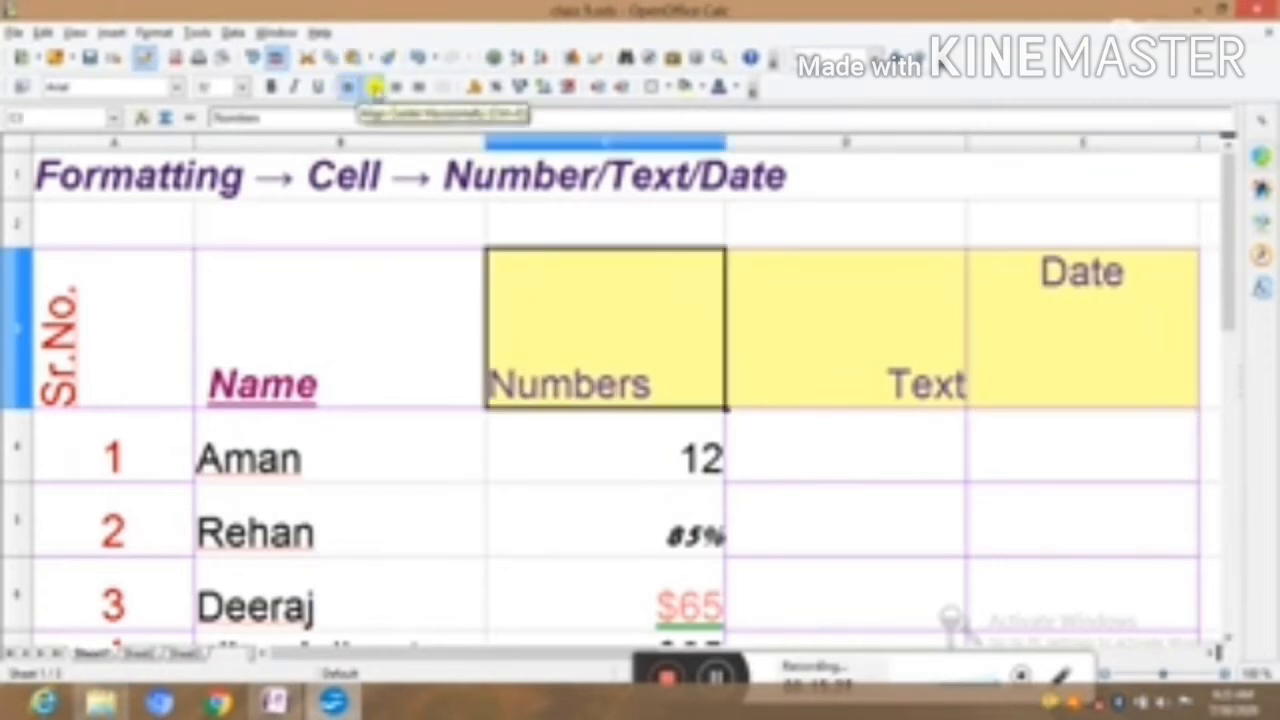
pyautogui.click(375, 88)
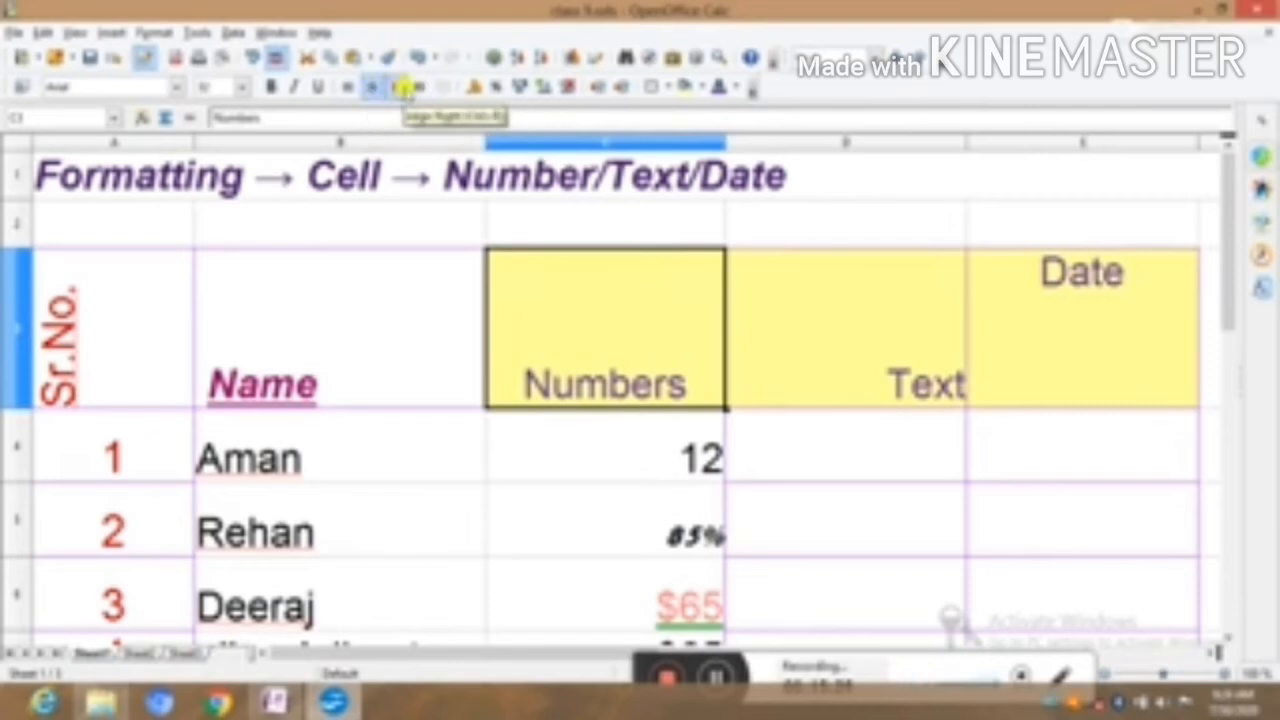
pyautogui.click(397, 88)
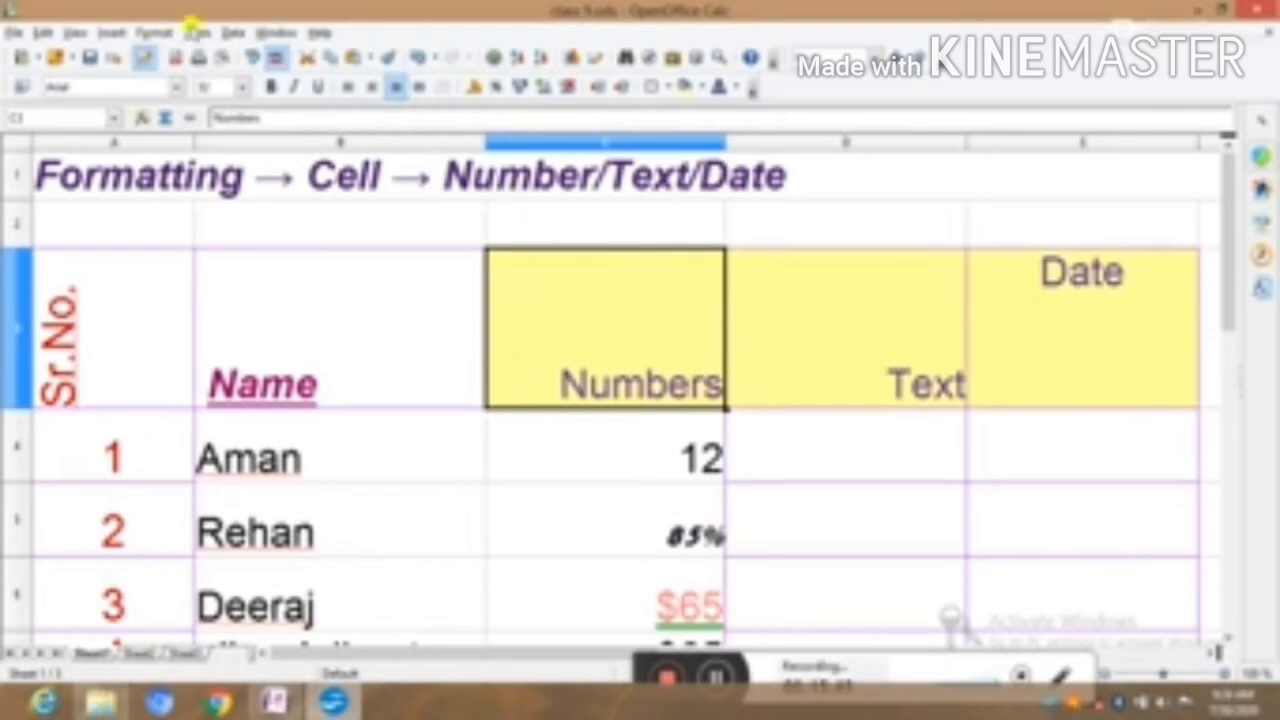
pyautogui.click(160, 34)
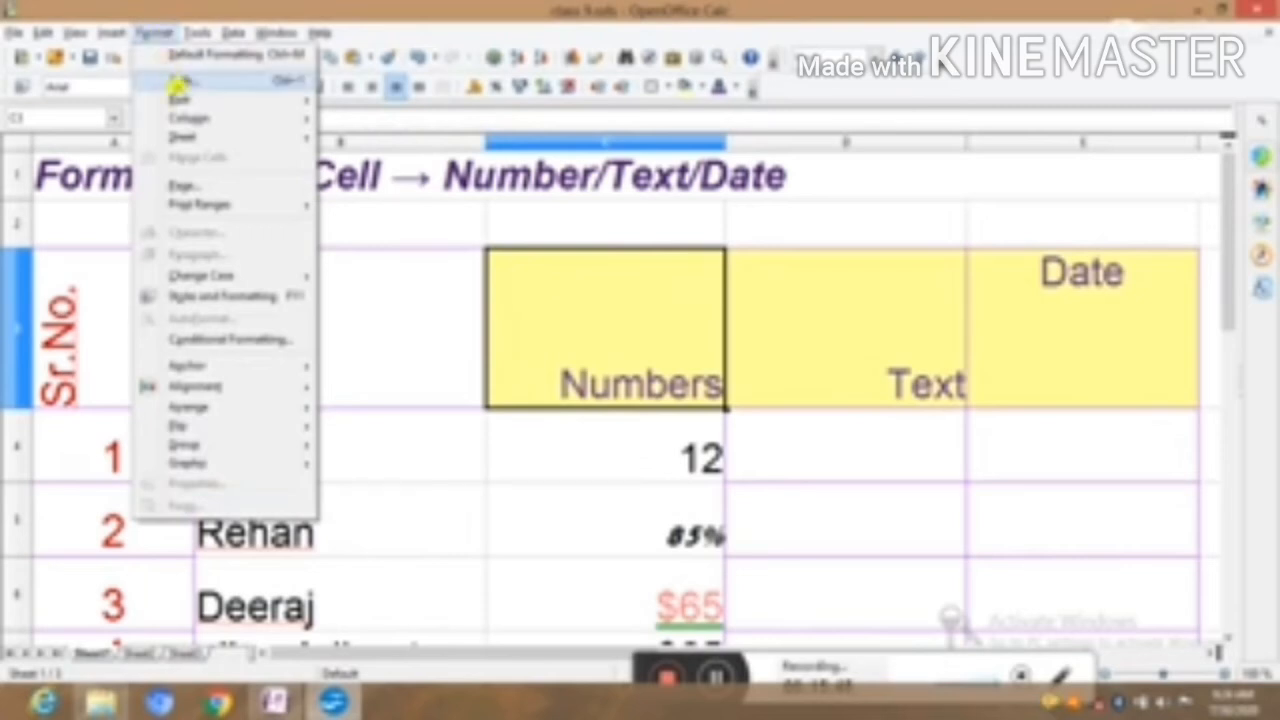
pyautogui.click(178, 78)
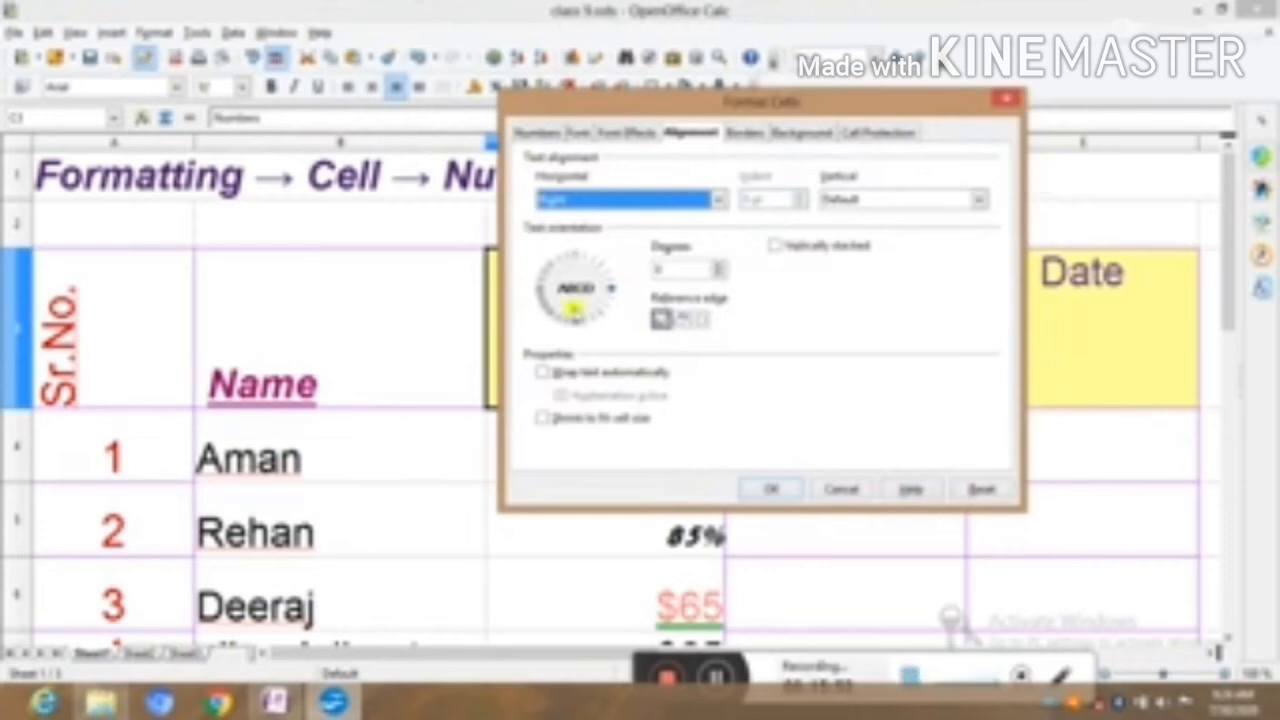
pyautogui.click(747, 134)
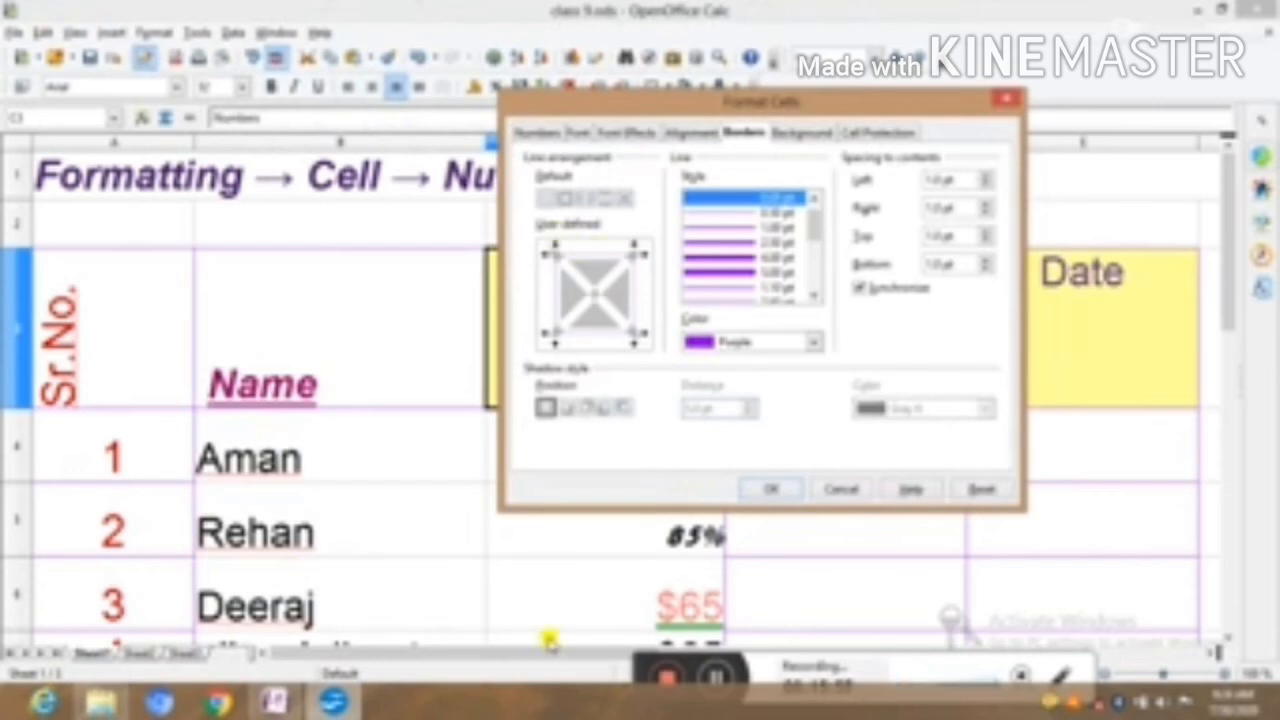
pyautogui.click(822, 492)
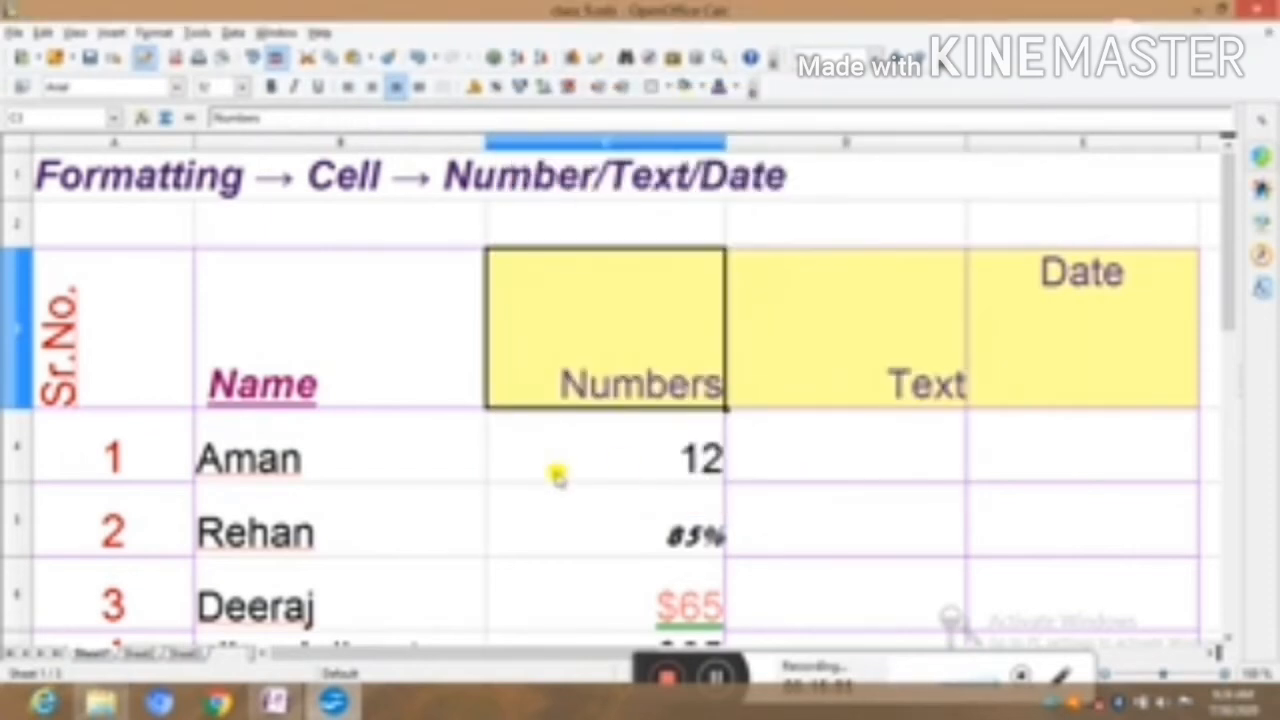
pyautogui.click(717, 680)
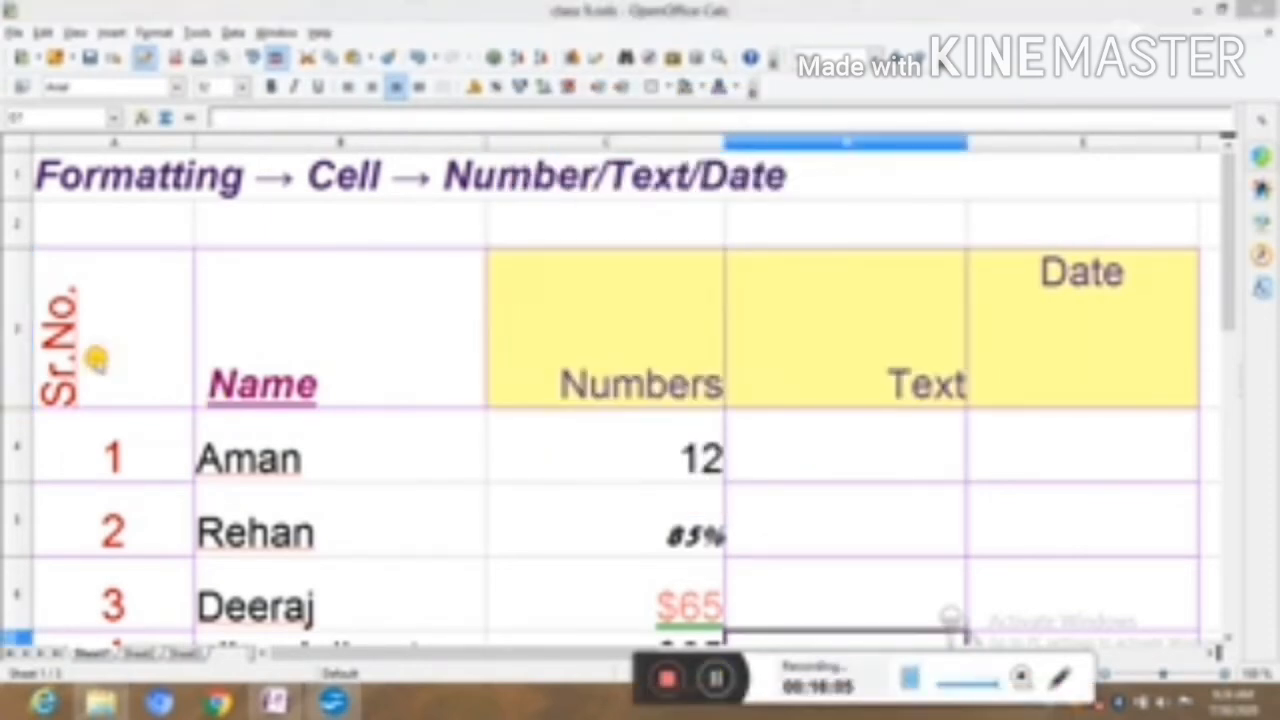
# Select the table range A3:E6 and try several border line styles for its outer frame, ending with a thick double line.
pyautogui.moveTo(94, 360); pyautogui.dragTo(1008, 590)
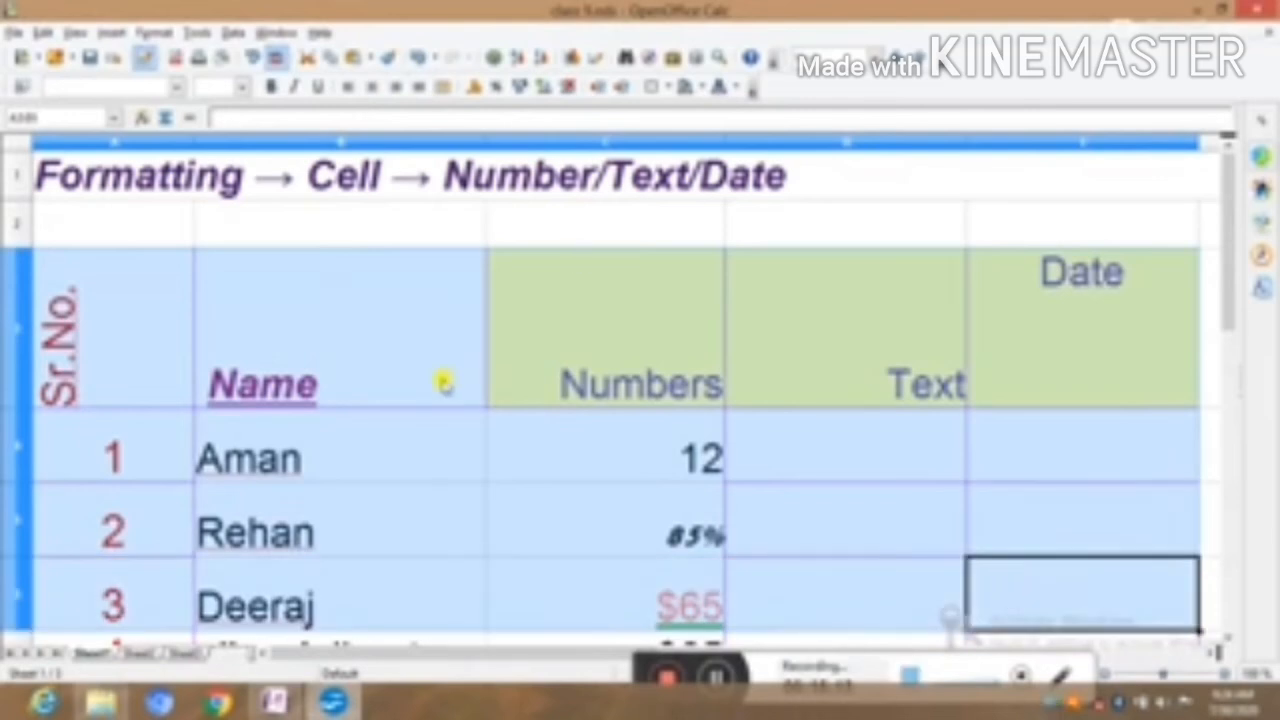
pyautogui.click(140, 33)
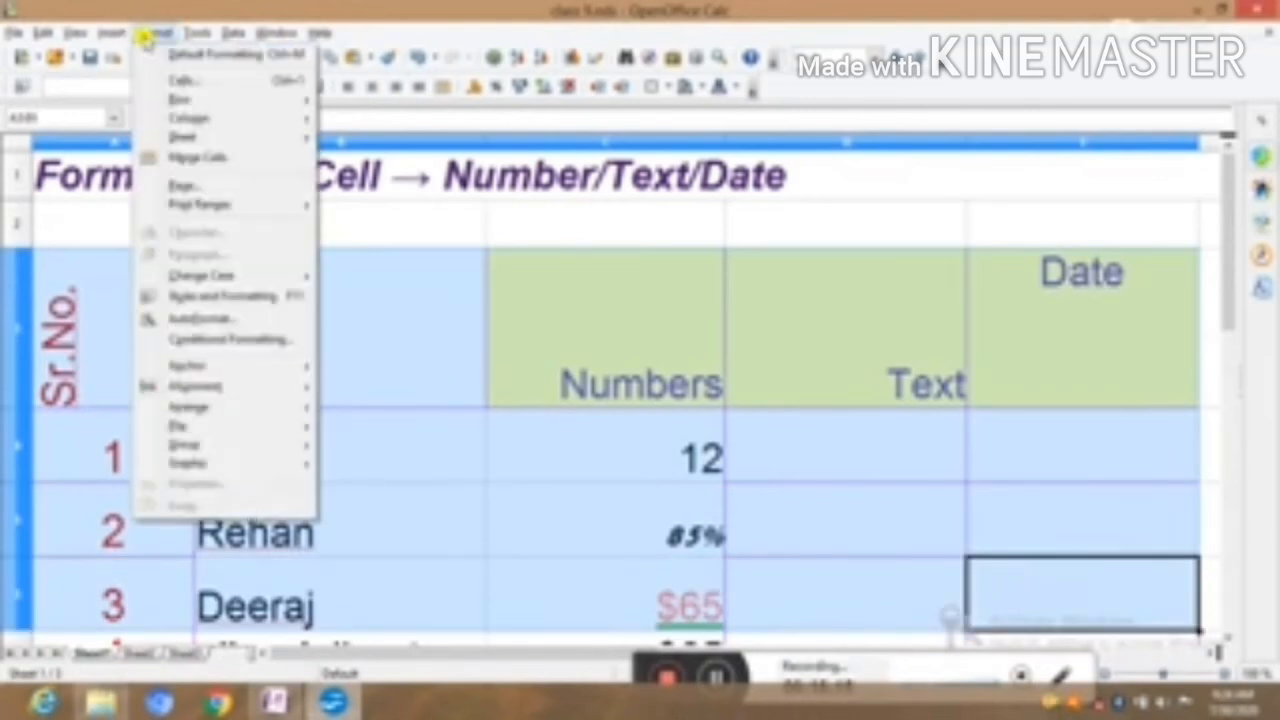
pyautogui.click(158, 80)
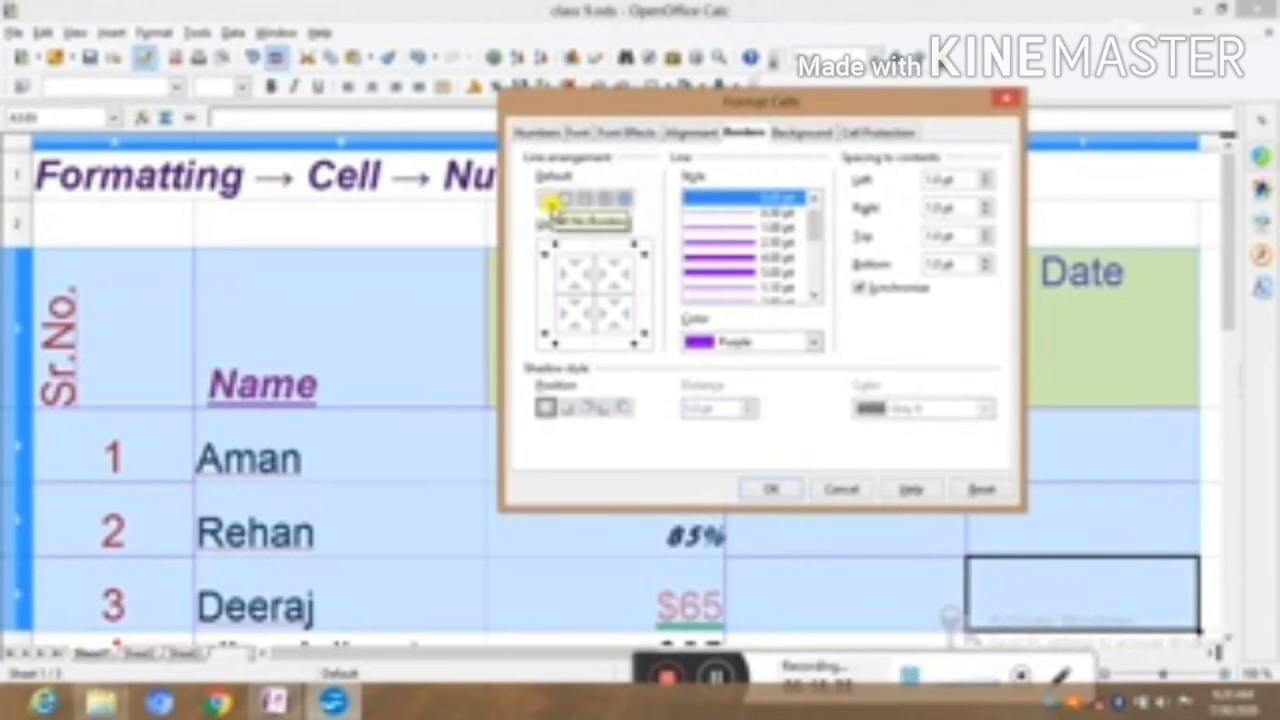
pyautogui.click(733, 273)
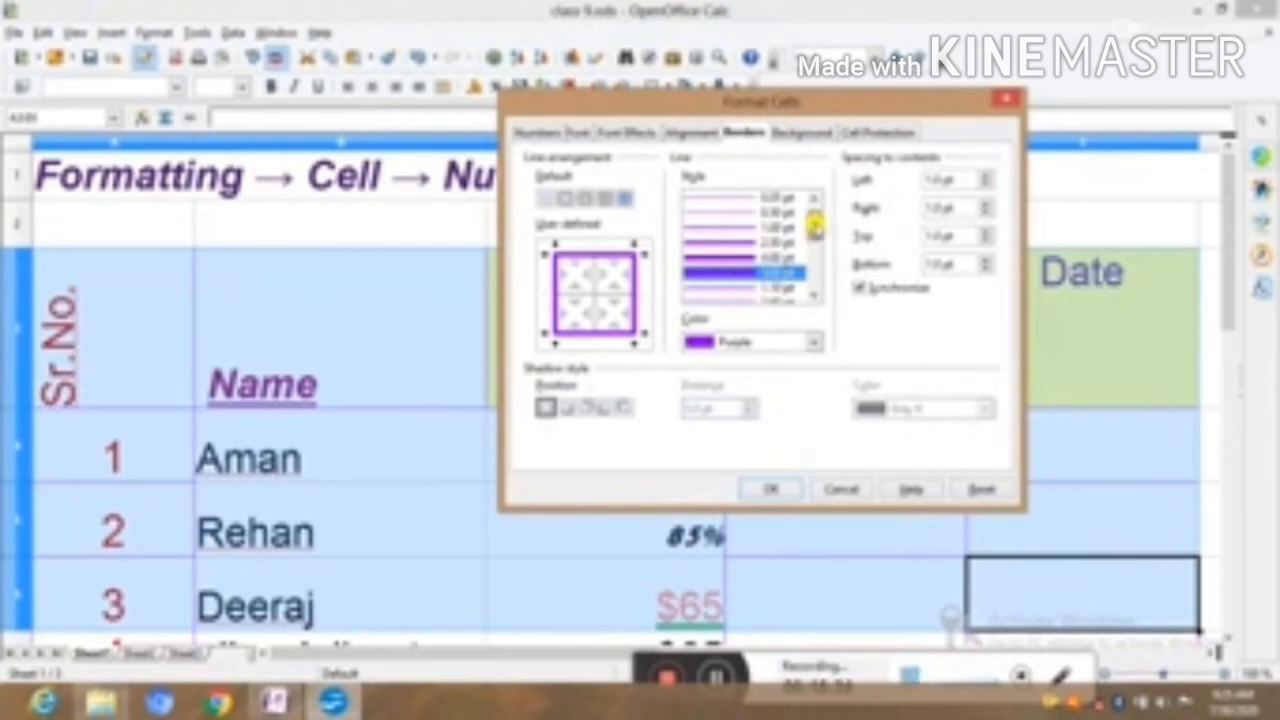
pyautogui.moveTo(811, 214); pyautogui.dragTo(815, 250)
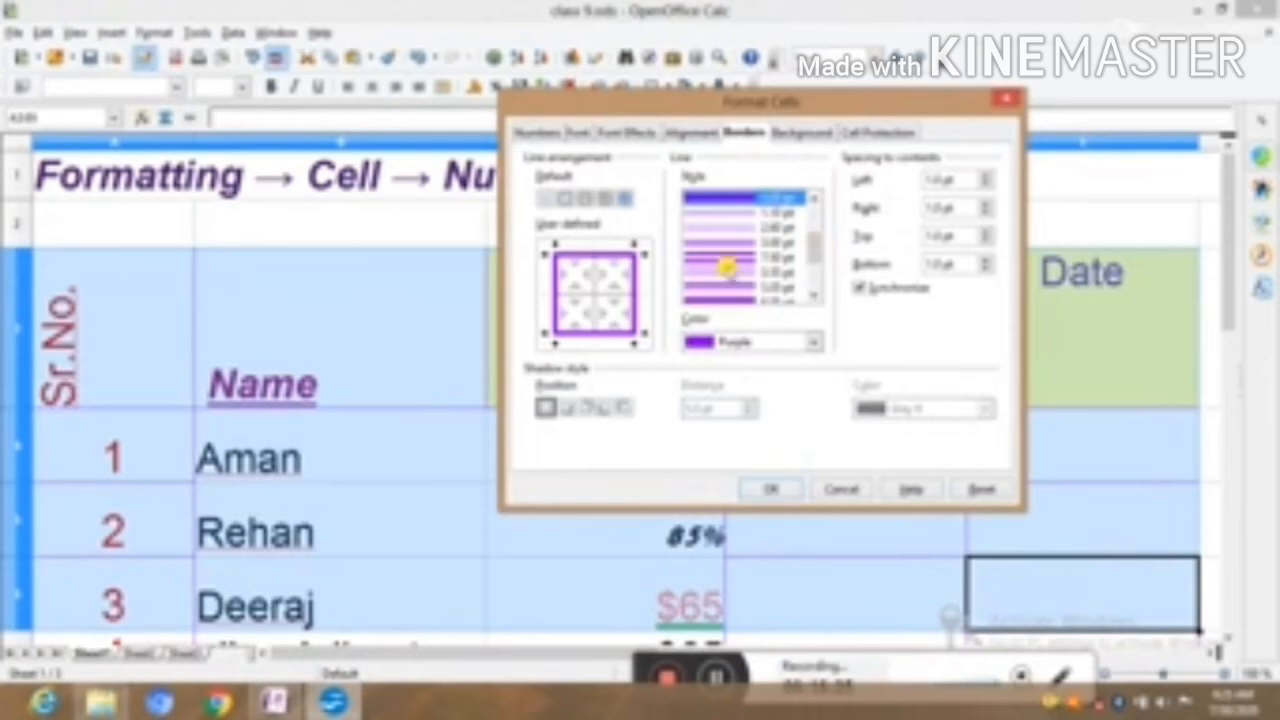
pyautogui.click(726, 273)
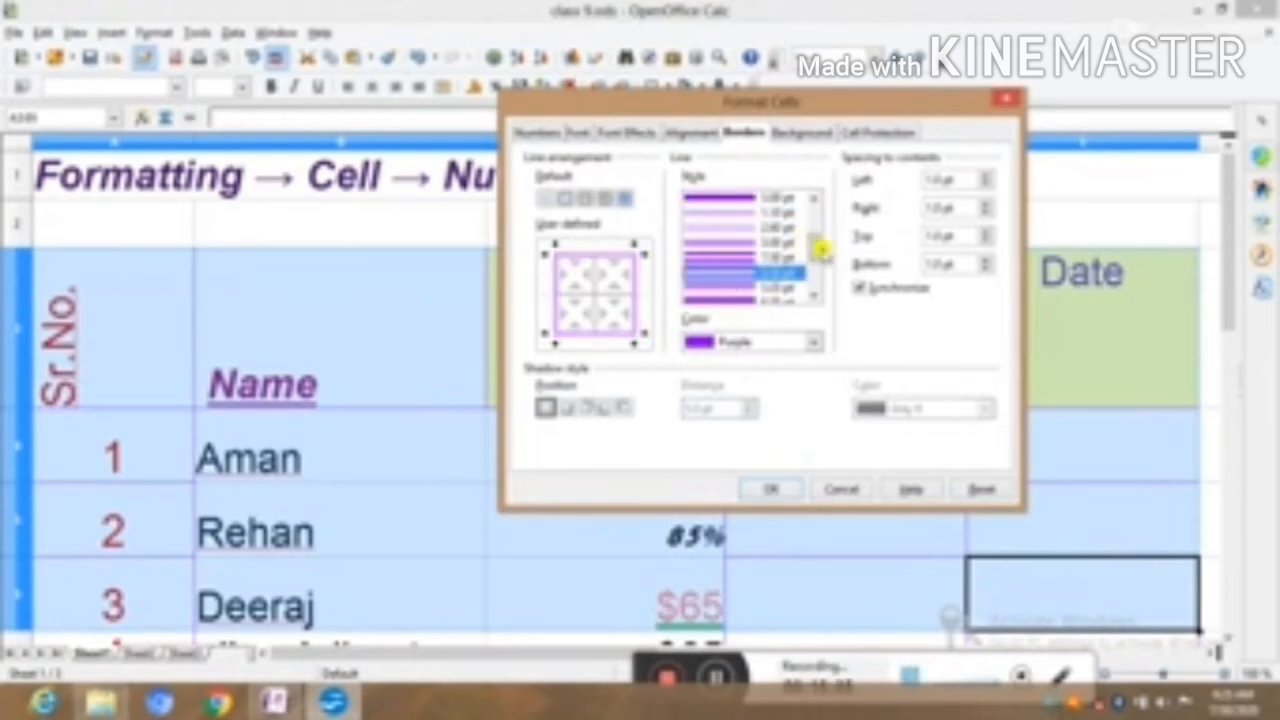
pyautogui.moveTo(818, 250); pyautogui.dragTo(820, 300)
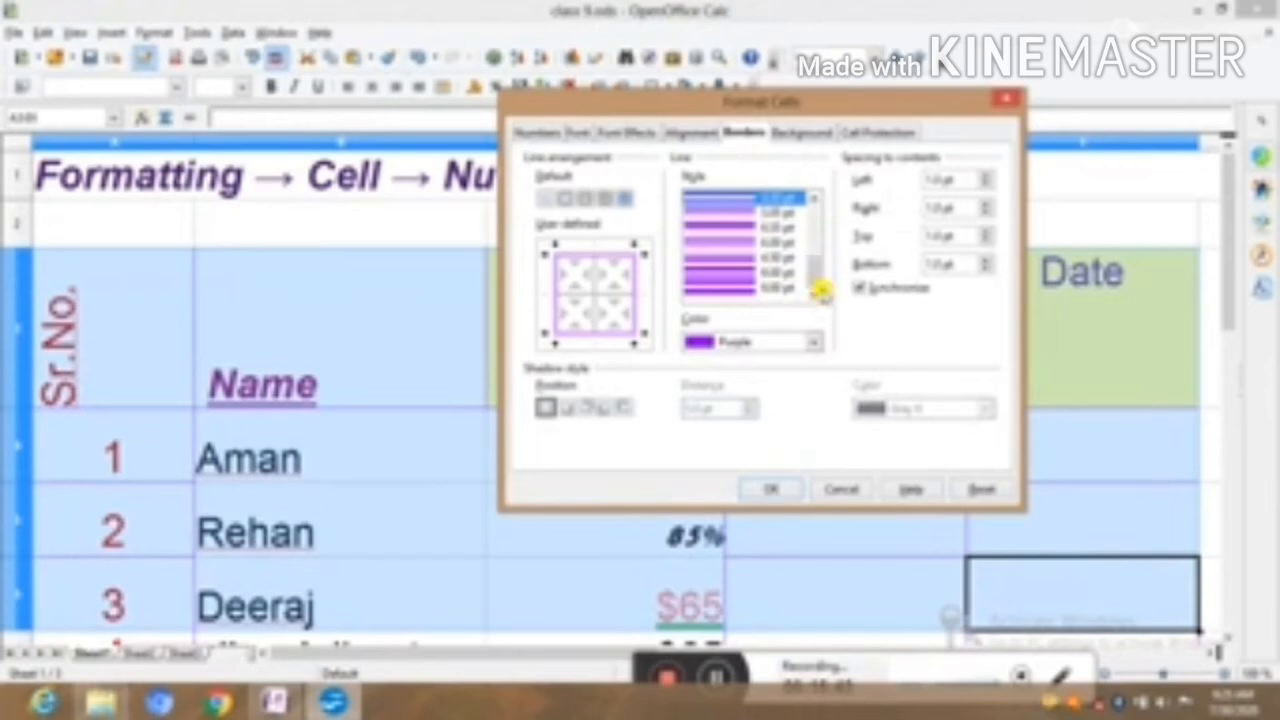
pyautogui.click(718, 276)
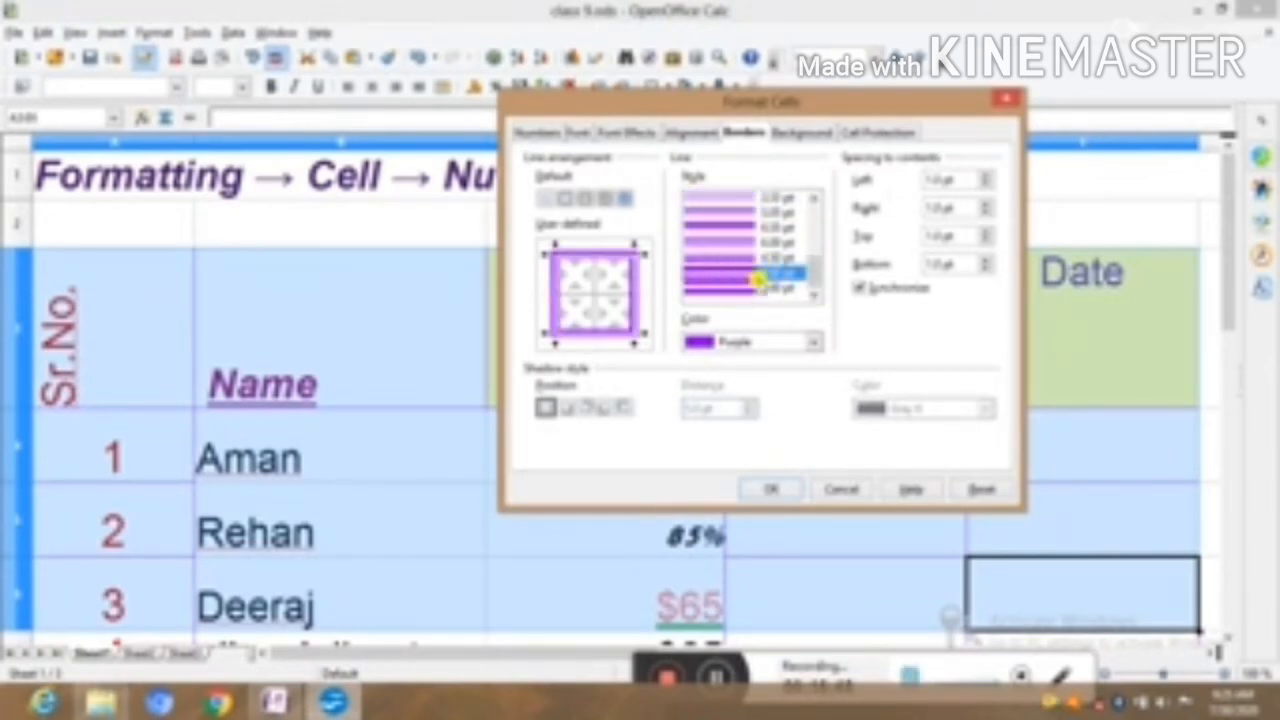
# Color the table's outer frame Yellow green 4, adjust the spacing to contents on all sides, and apply the border.
pyautogui.click(815, 342)
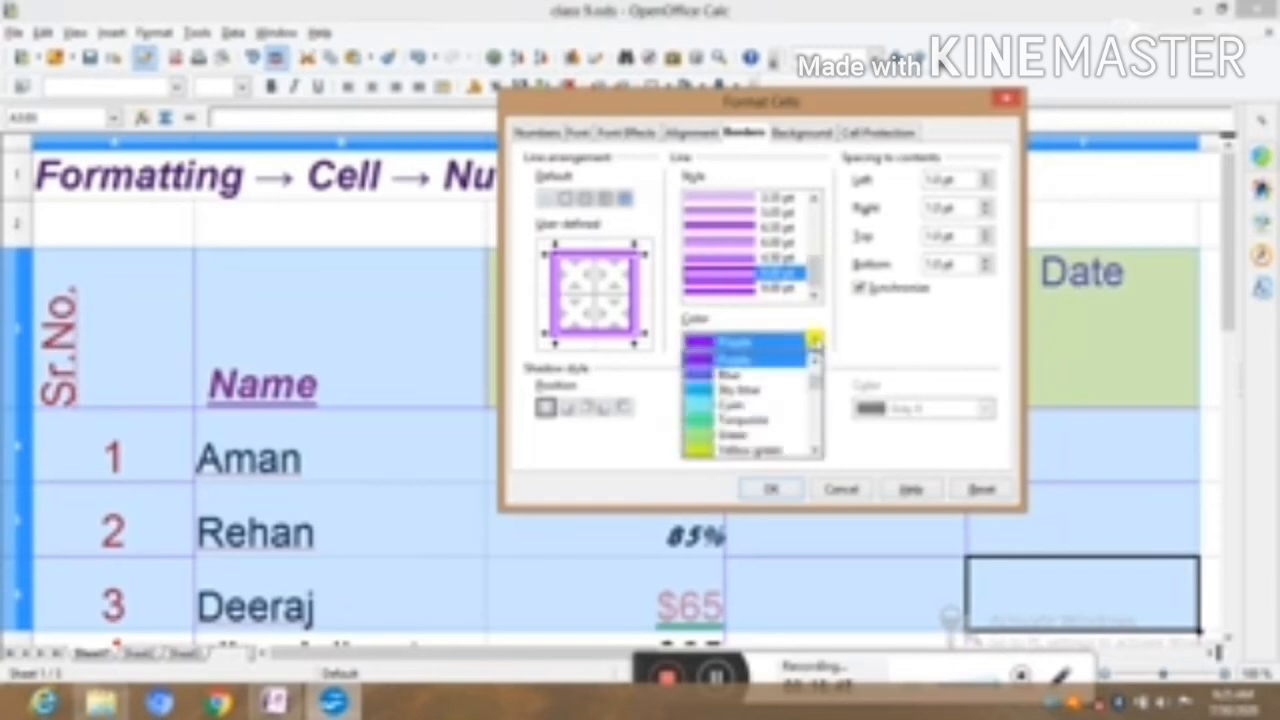
pyautogui.scroll(-8, 811, 400)
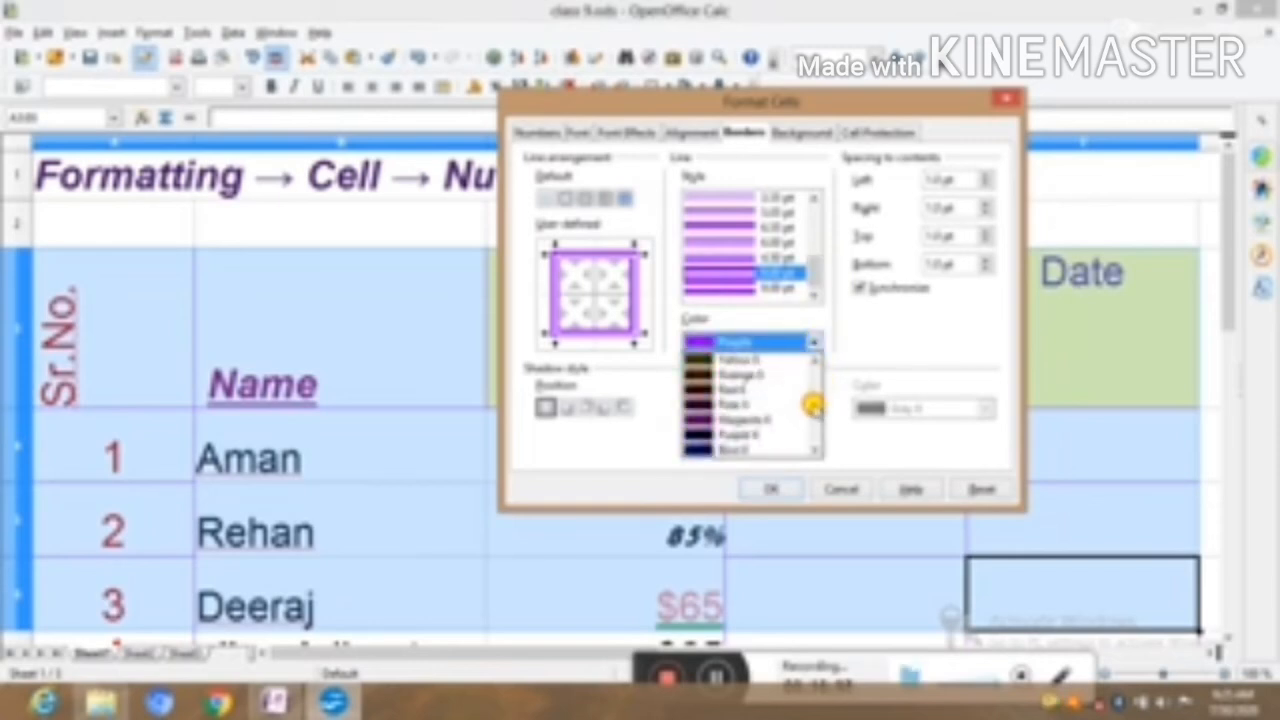
pyautogui.scroll(10, 813, 405)
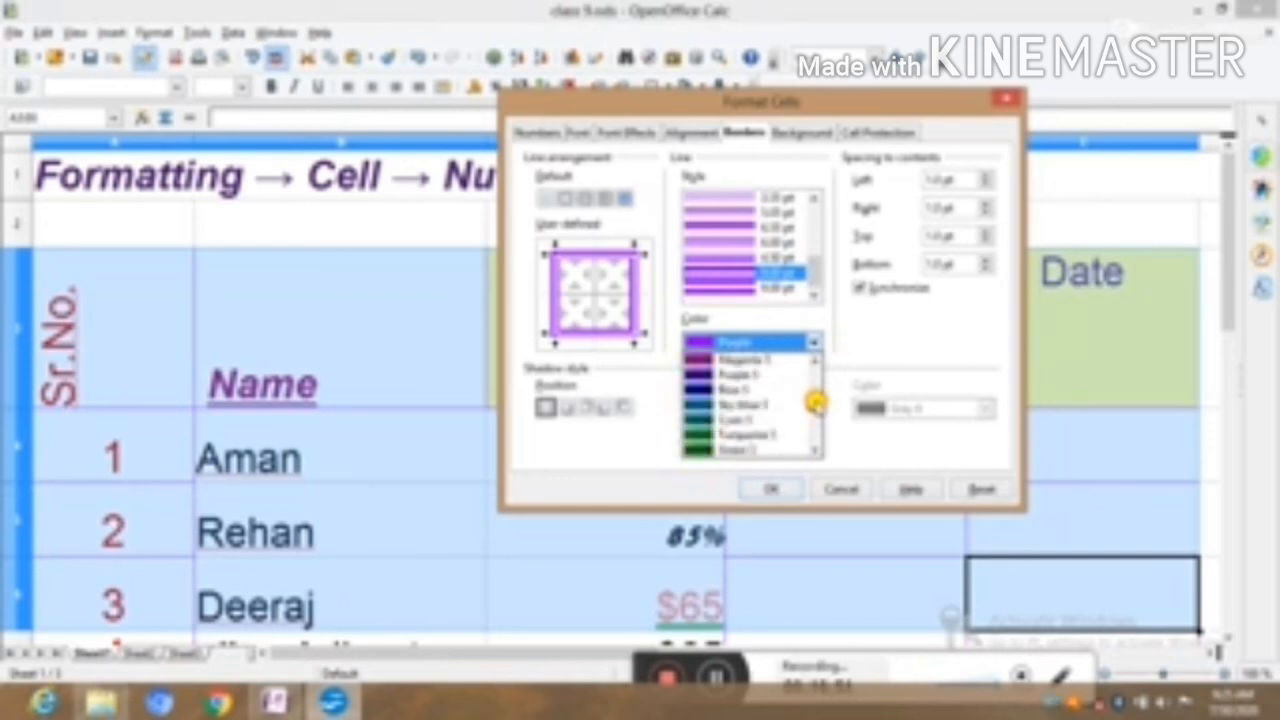
pyautogui.scroll(-2, 815, 400)
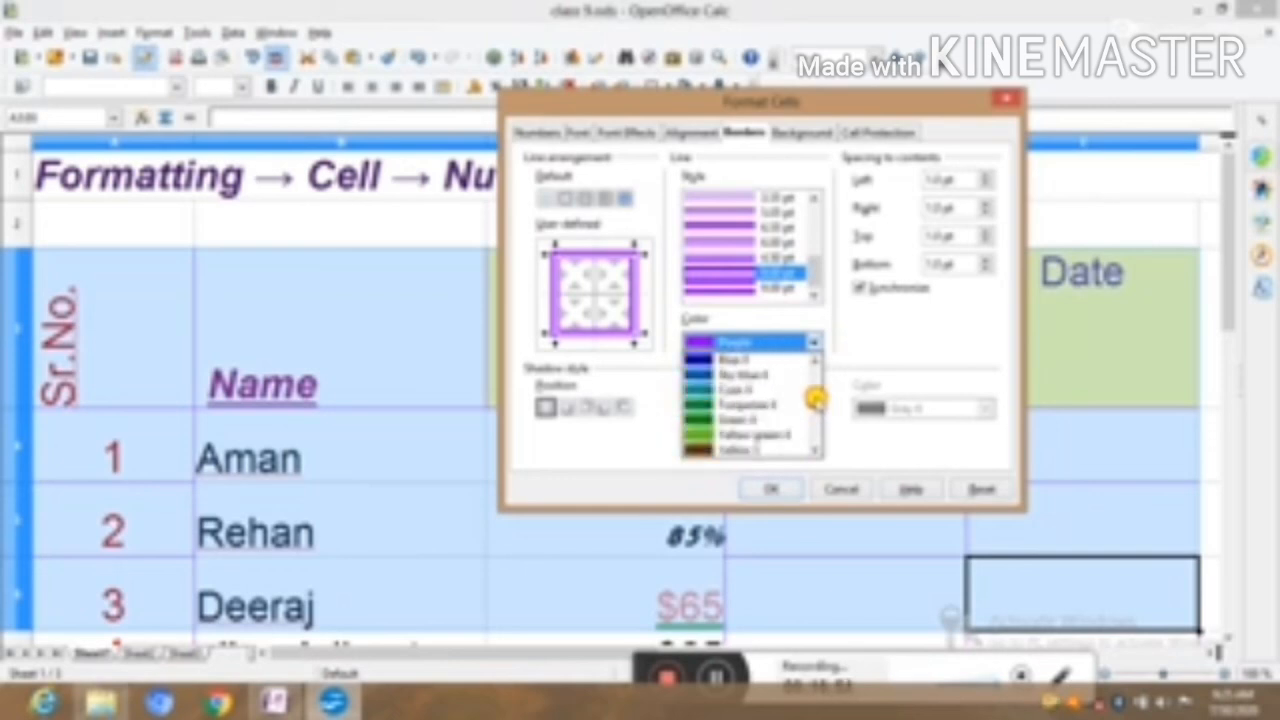
pyautogui.click(745, 436)
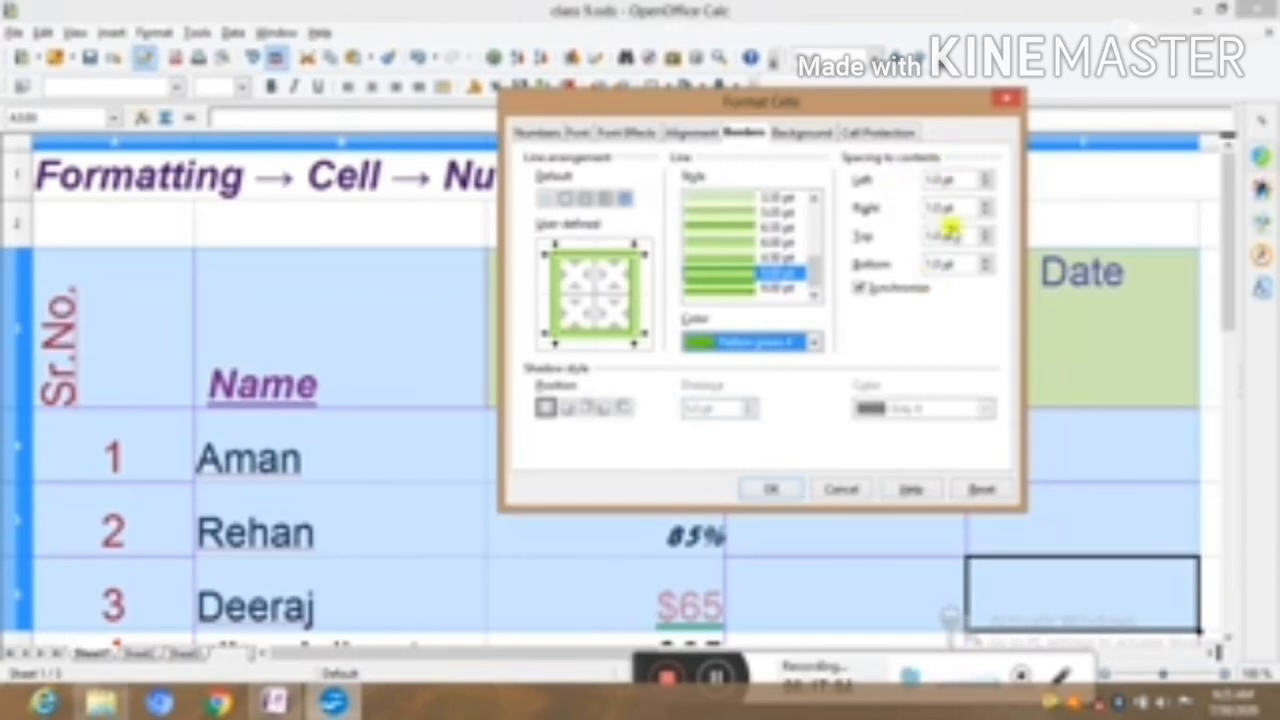
pyautogui.click(986, 184)
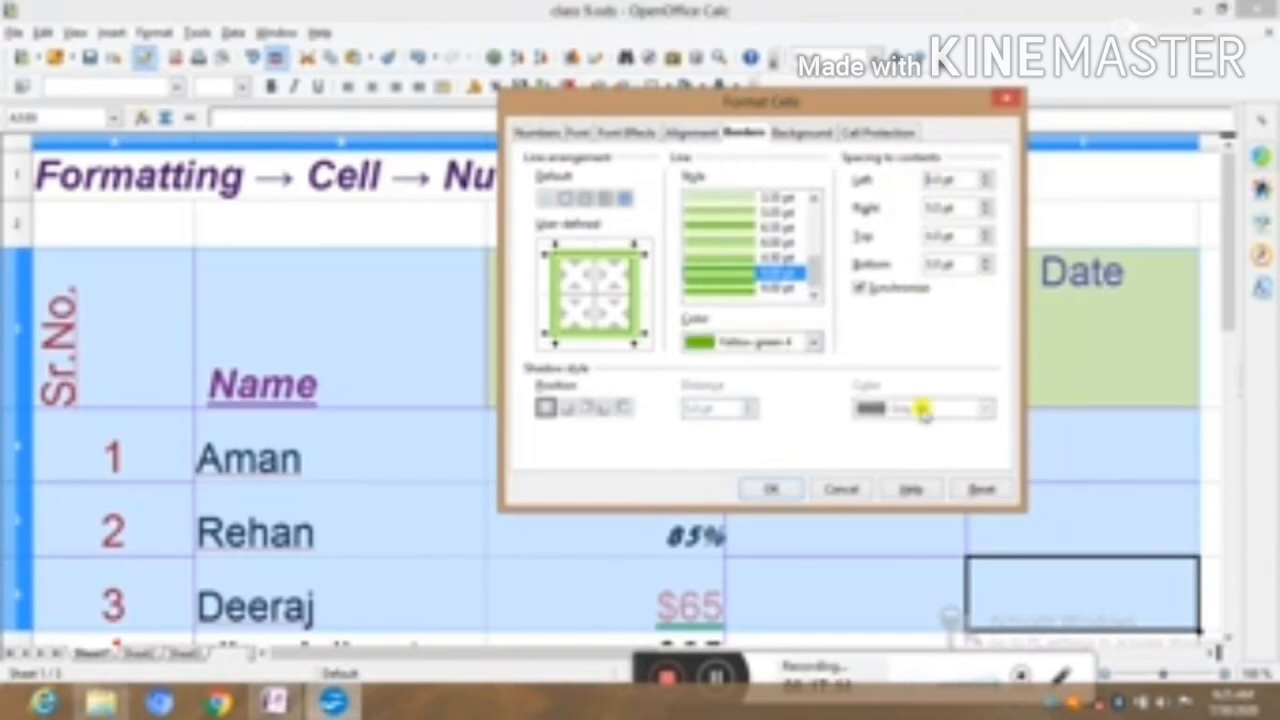
pyautogui.click(773, 489)
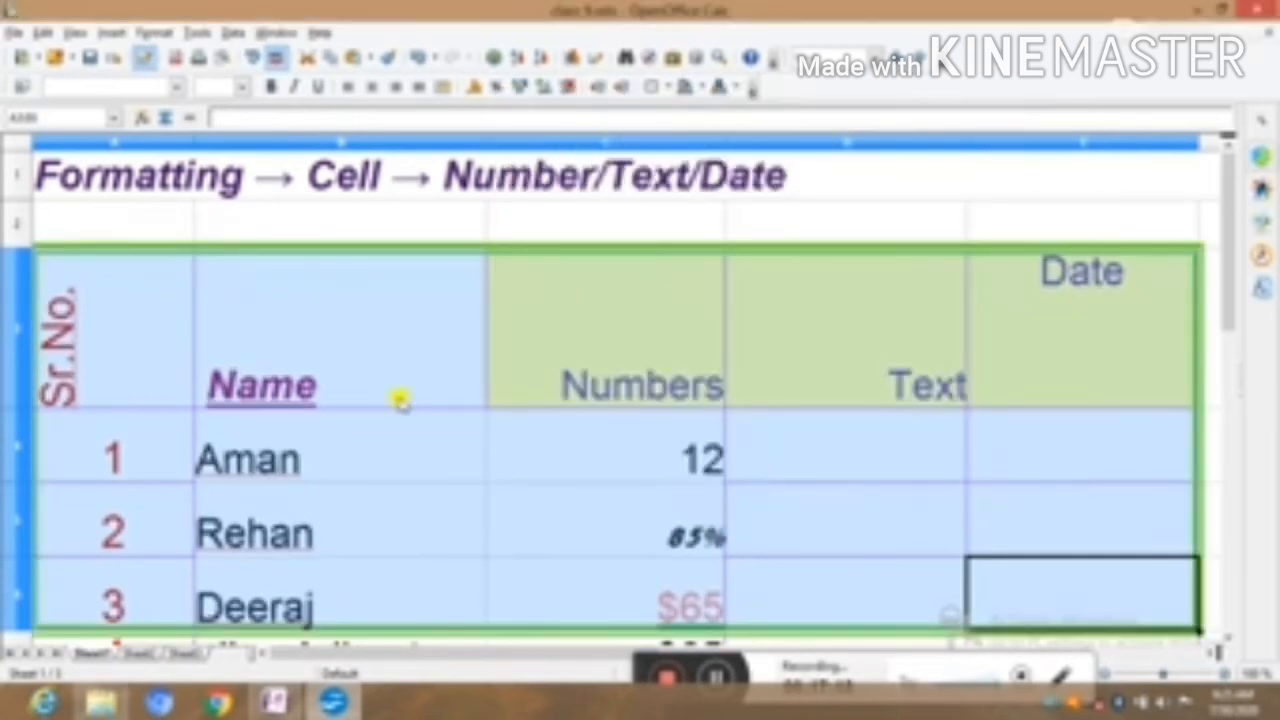
pyautogui.click(410, 399)
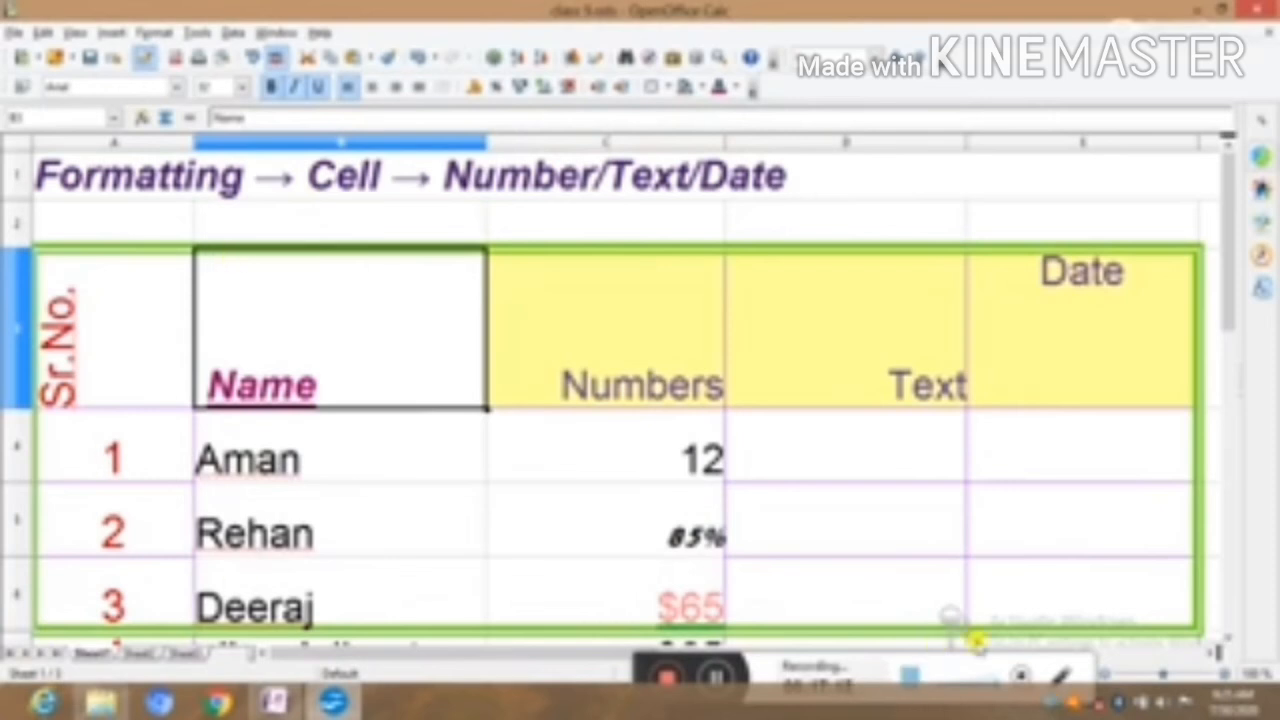
# Switch to the OneNote page and mark Italic, Underline, Font color, Decrease indent, Centralize, Left Align and Right Align with red dots.
pyautogui.scroll(-1, 932, 524)
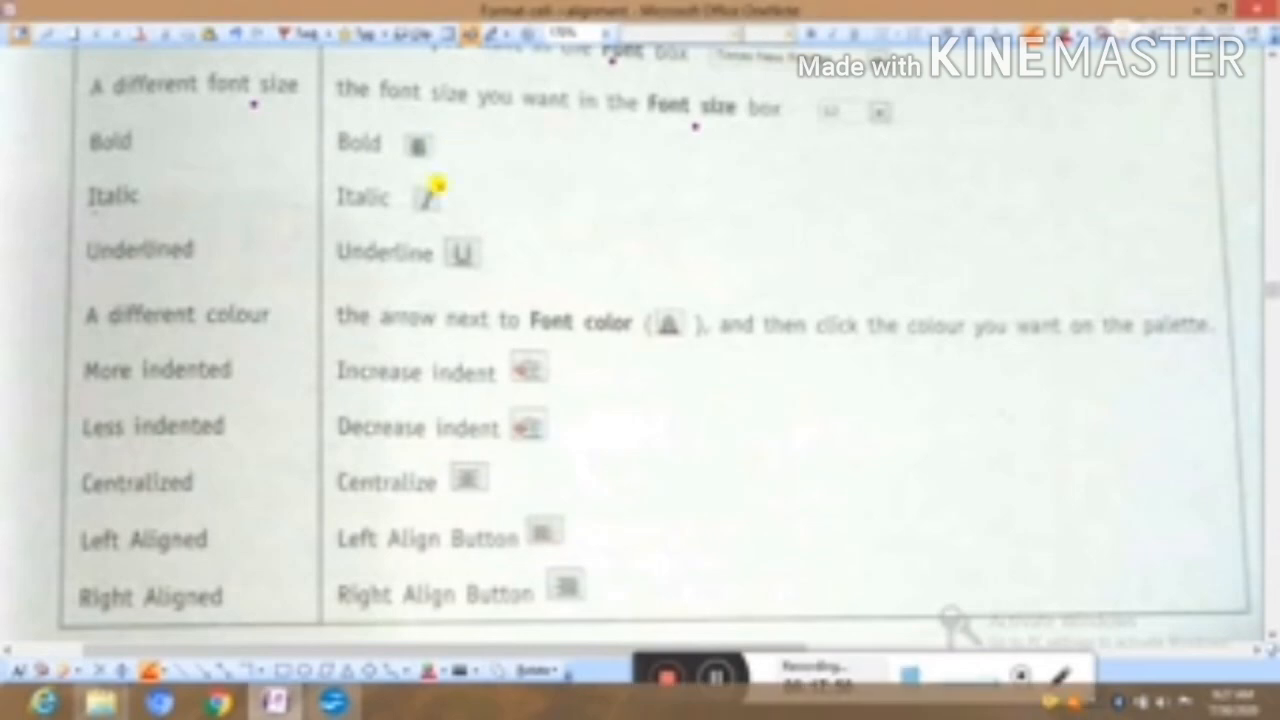
pyautogui.click(482, 269)
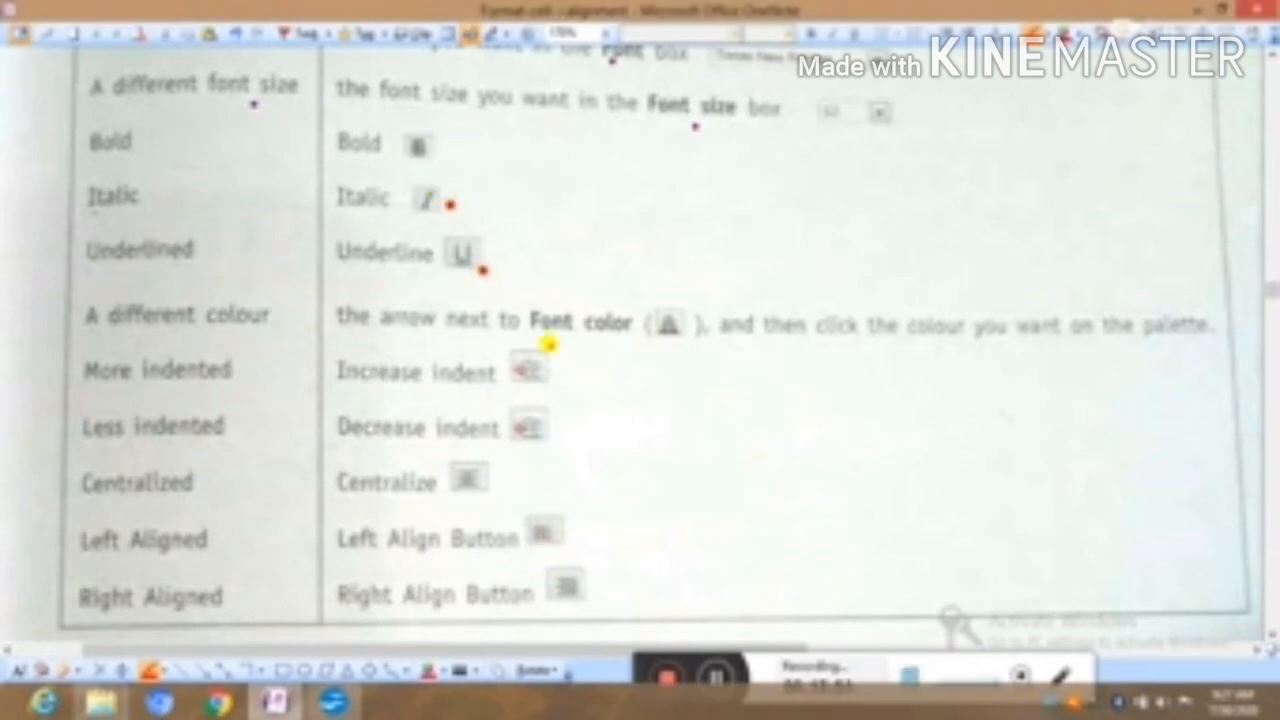
pyautogui.click(665, 351)
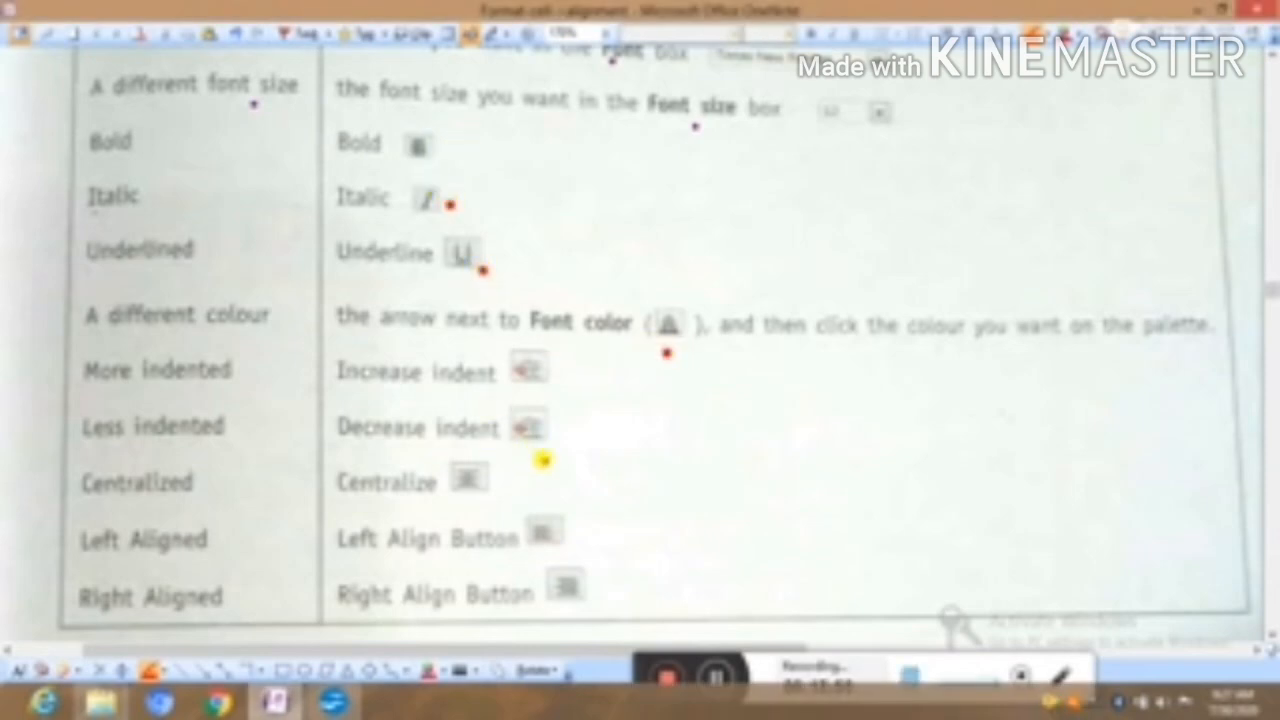
pyautogui.click(546, 460)
pyautogui.click(486, 507)
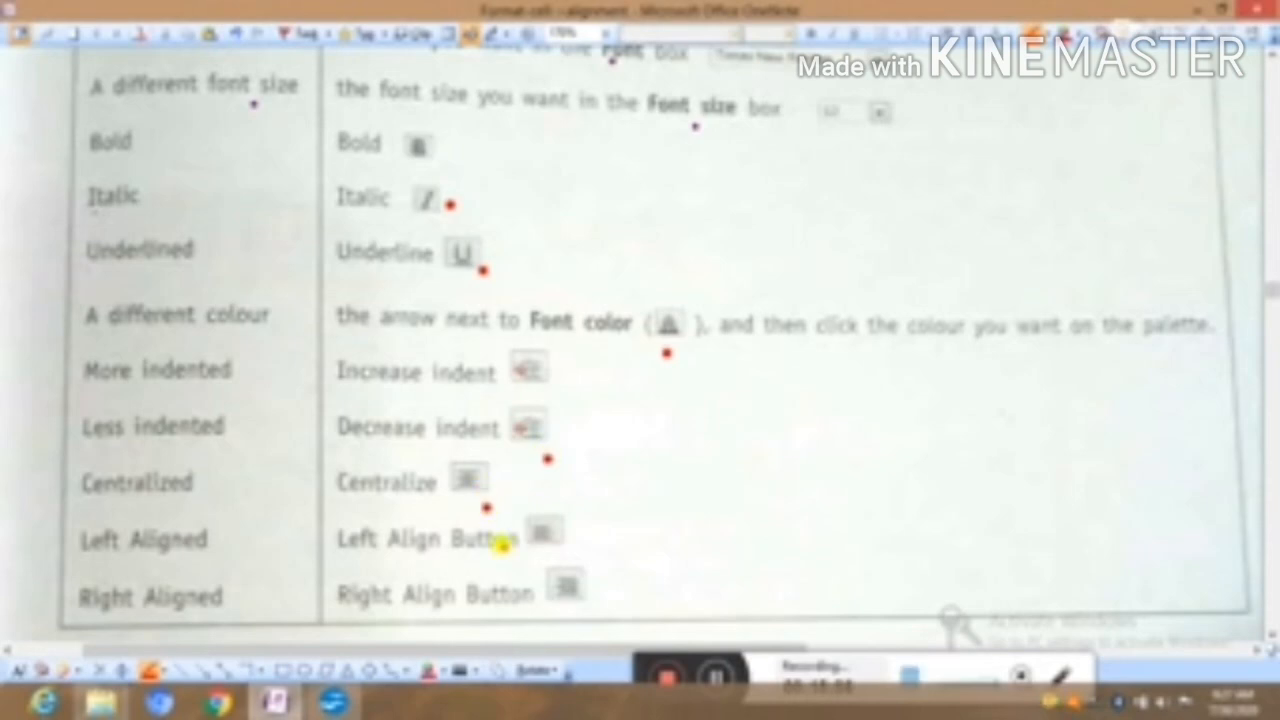
pyautogui.click(506, 558)
pyautogui.click(523, 612)
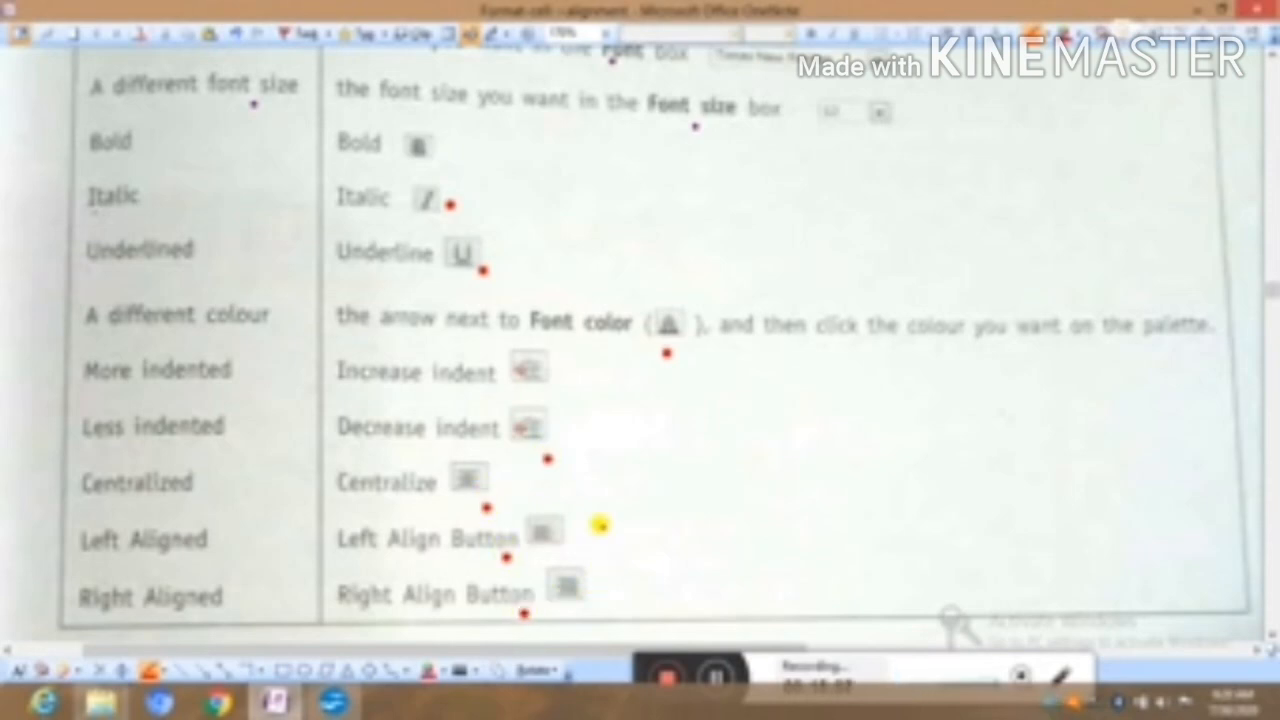
# Tick the 3.2.3 Formatting Dates heading in red, box "Format menu → Cells" and "Numbers tab", and underline "Date" in its instructions.
pyautogui.scroll(-10, 400, 486)
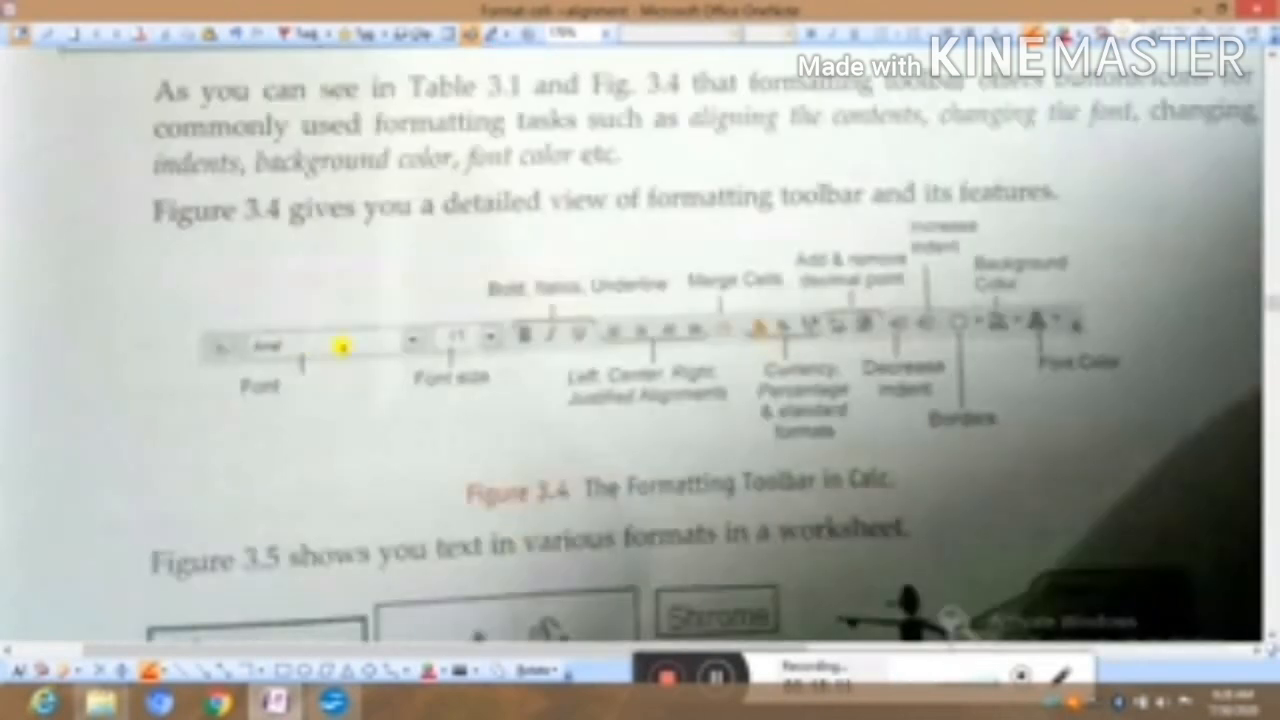
pyautogui.moveTo(160, 330)
pyautogui.mouseDown()
pyautogui.moveTo(218, 321)
pyautogui.moveTo(303, 281)
pyautogui.mouseUp()
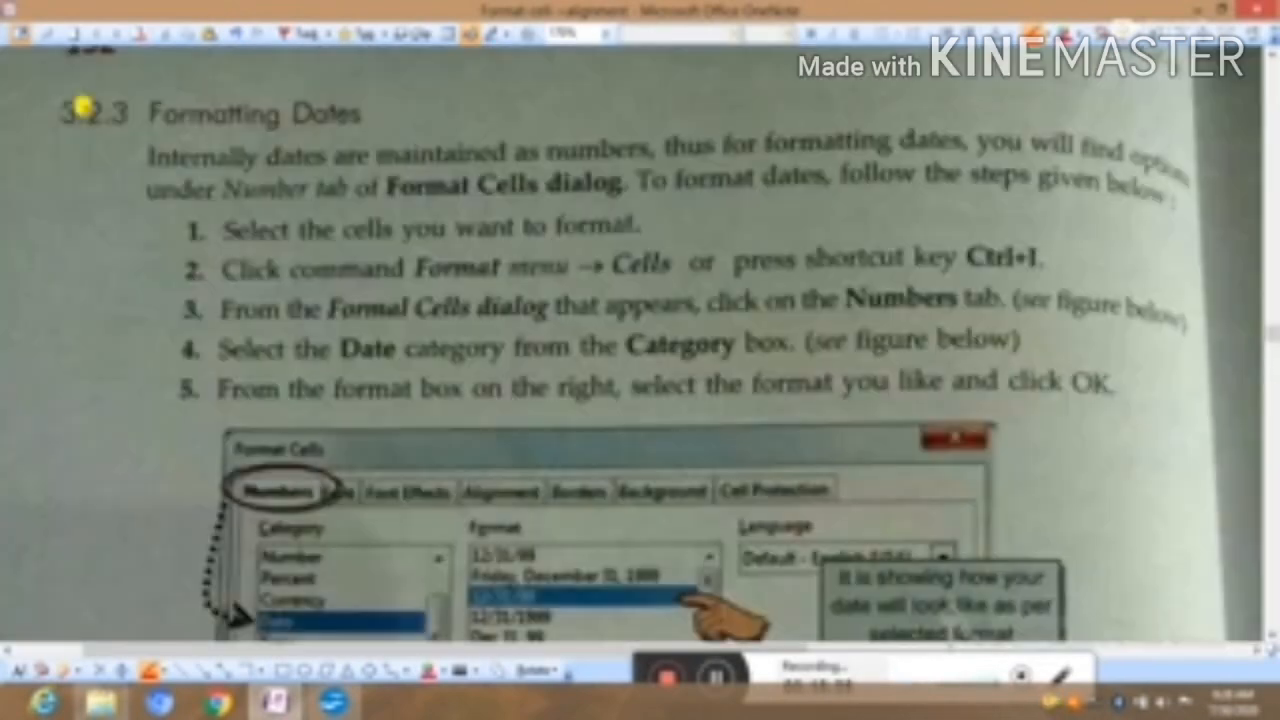
pyautogui.moveTo(90, 100)
pyautogui.mouseDown()
pyautogui.moveTo(30, 104)
pyautogui.moveTo(238, 56)
pyautogui.mouseUp()
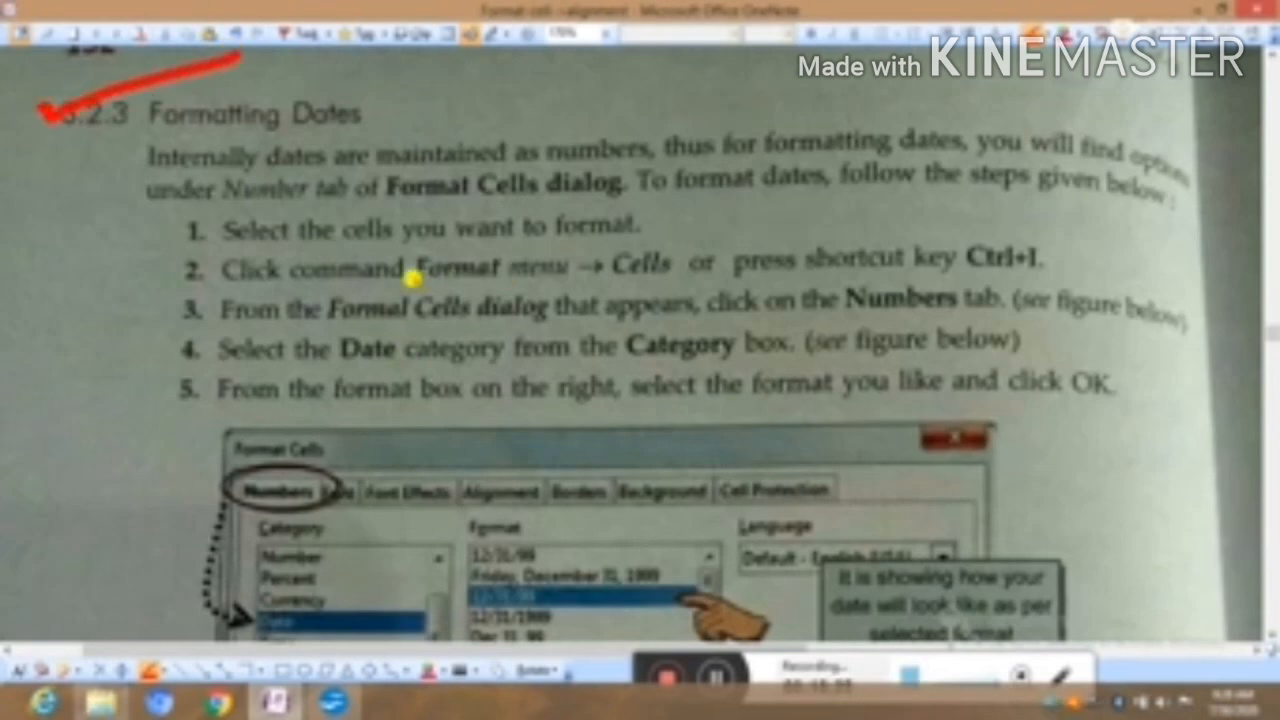
pyautogui.moveTo(410, 286)
pyautogui.mouseDown()
pyautogui.moveTo(678, 290)
pyautogui.moveTo(688, 276)
pyautogui.moveTo(672, 256)
pyautogui.moveTo(560, 228)
pyautogui.moveTo(412, 242)
pyautogui.moveTo(400, 280)
pyautogui.mouseUp()
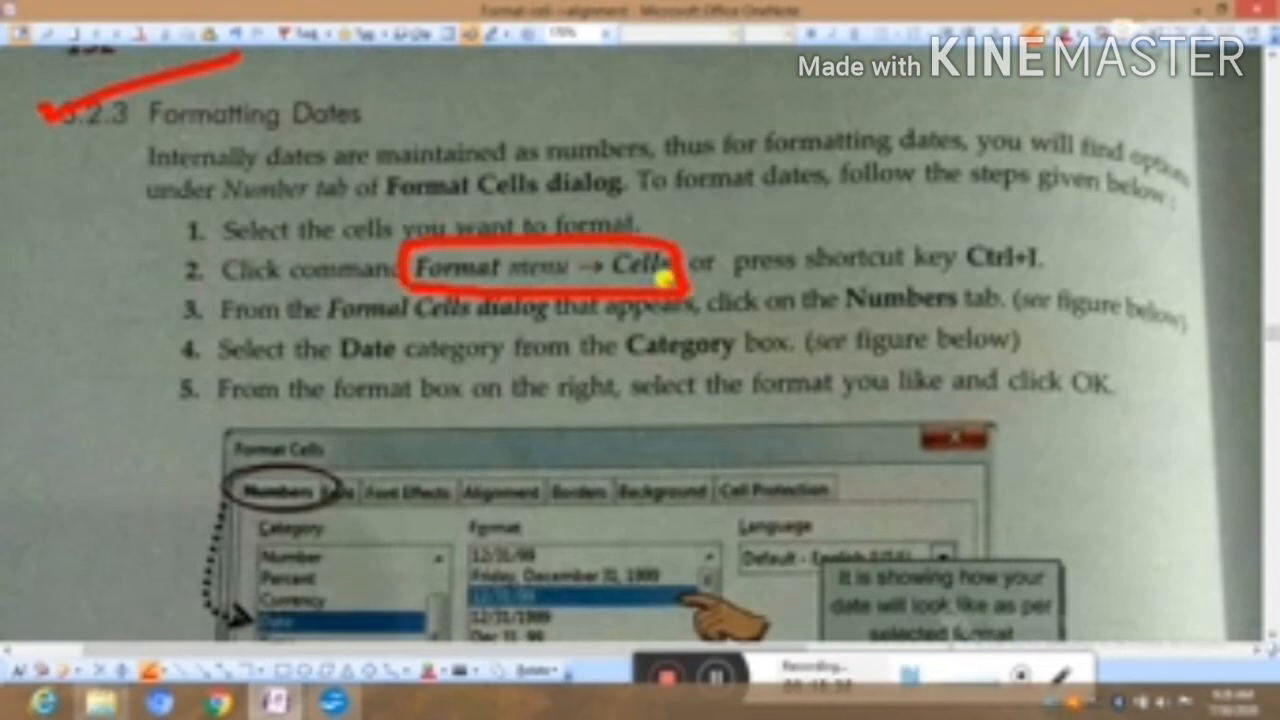
pyautogui.moveTo(332, 366); pyautogui.dragTo(414, 368)
pyautogui.moveTo(826, 308)
pyautogui.mouseDown()
pyautogui.moveTo(940, 318)
pyautogui.moveTo(1010, 290)
pyautogui.moveTo(892, 272)
pyautogui.moveTo(824, 290)
pyautogui.moveTo(828, 322)
pyautogui.mouseUp()
pyautogui.moveTo(313, 367); pyautogui.dragTo(378, 366)
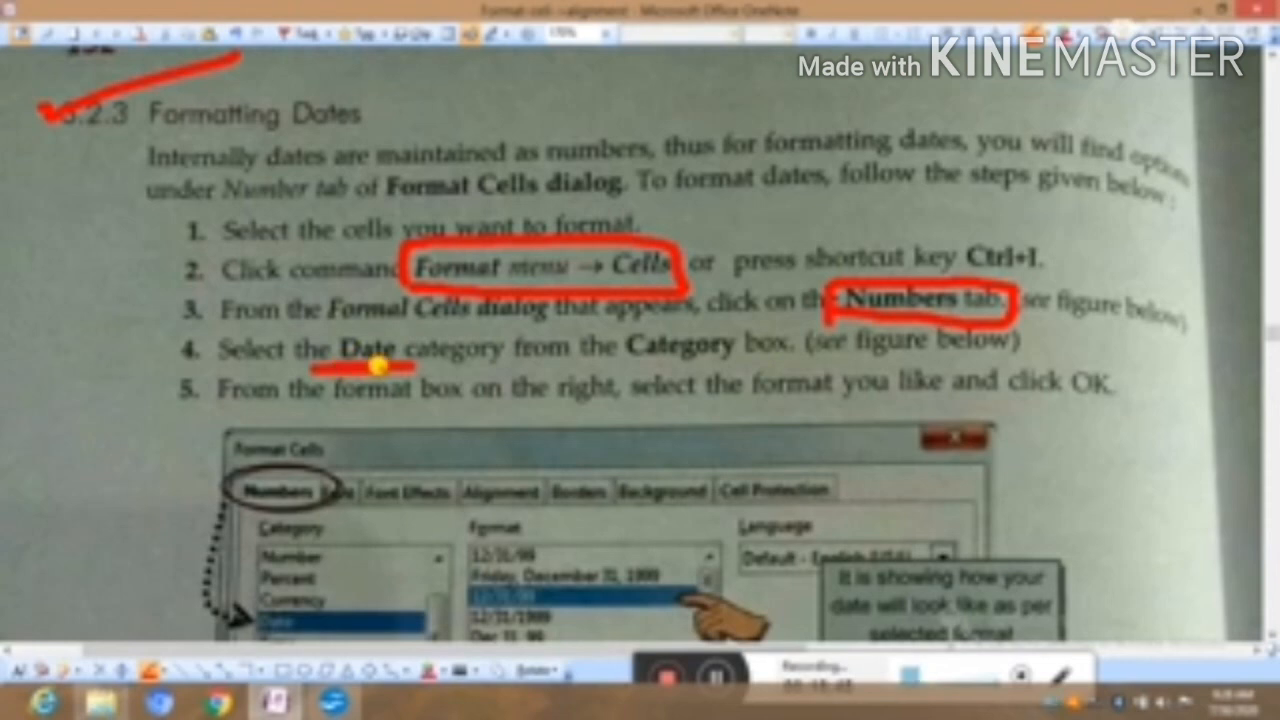
pyautogui.scroll(-3, 656, 558)
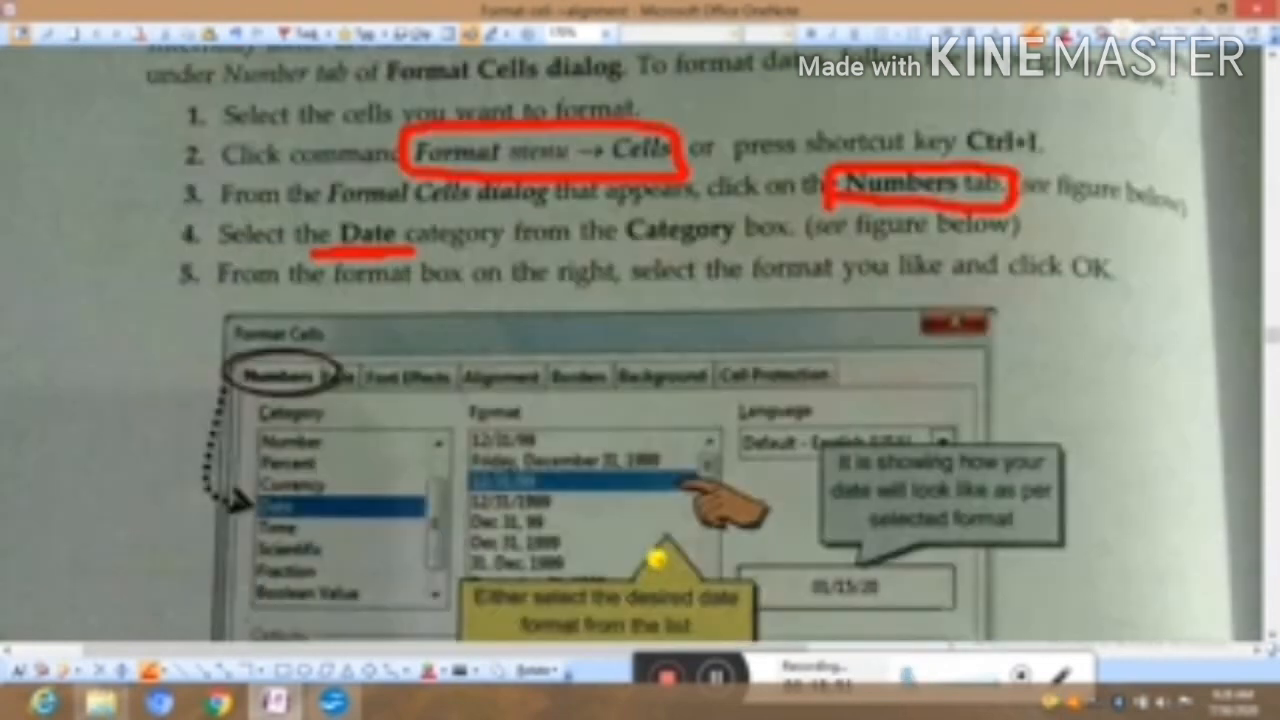
pyautogui.scroll(-7, 656, 558)
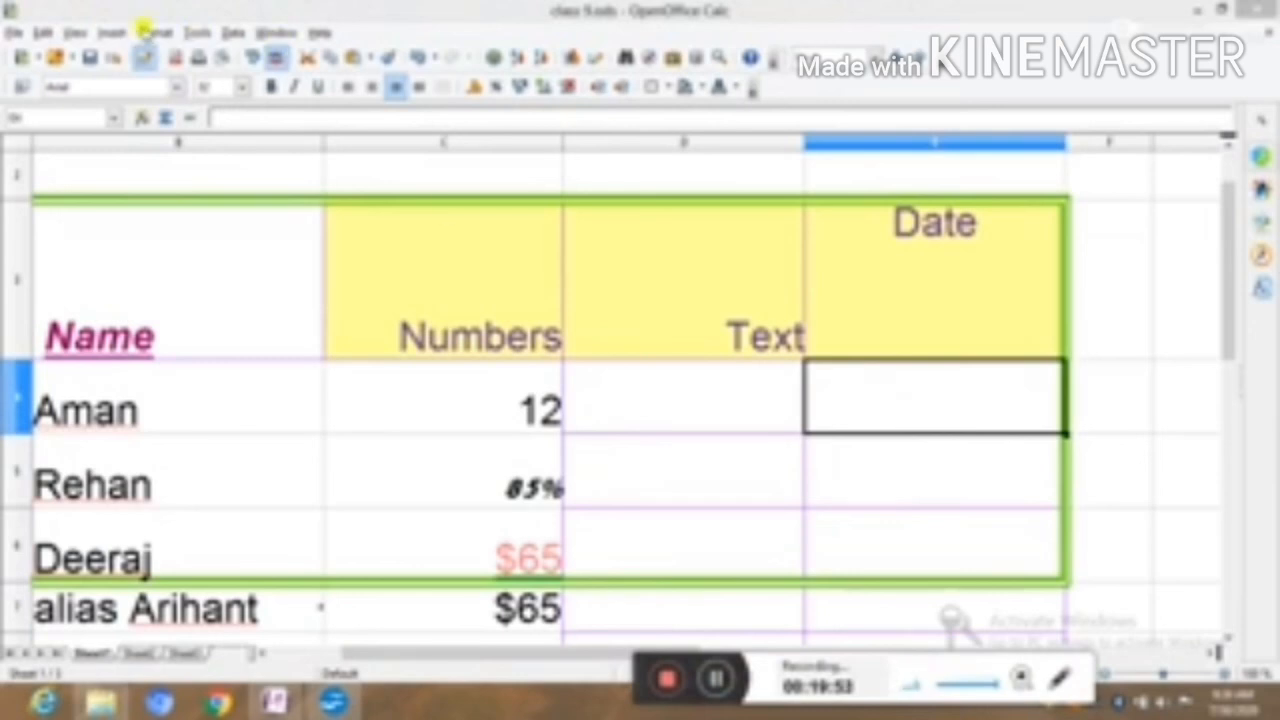
# Switch back to the Calc sheet and give cell E4 the user-defined date format 31. Dec. 1999.
pyautogui.click(156, 32)
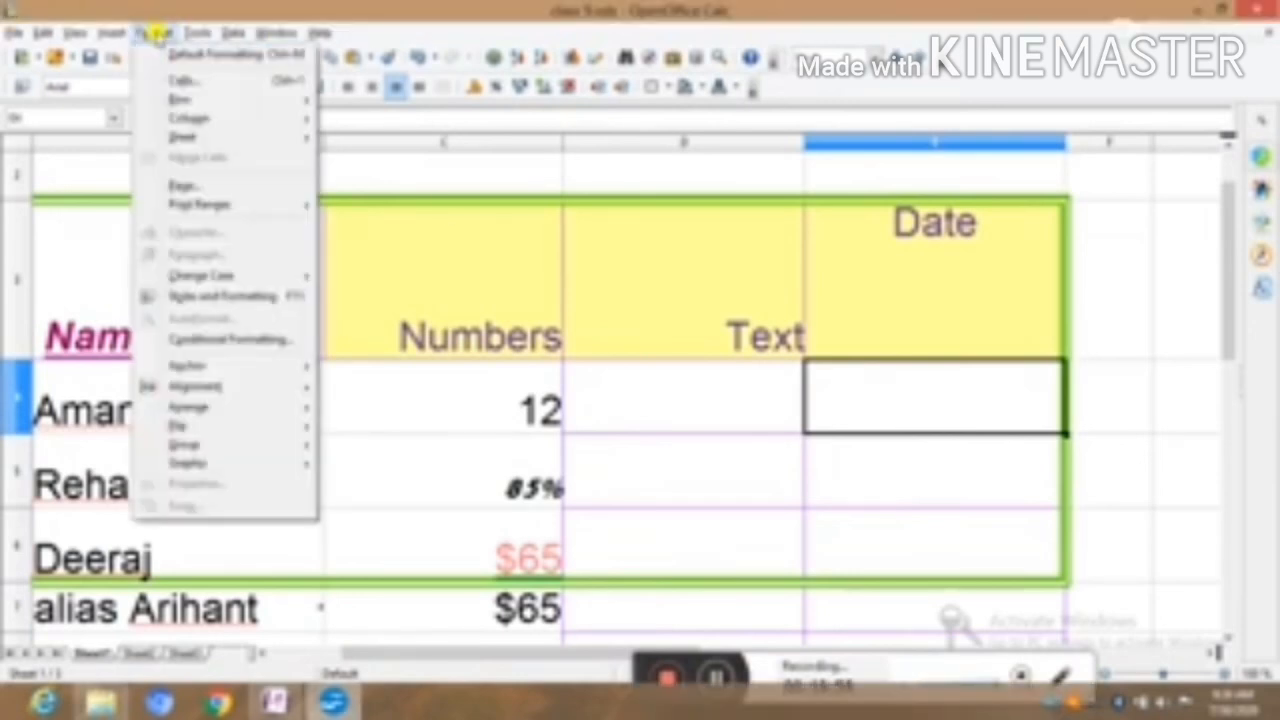
pyautogui.click(166, 80)
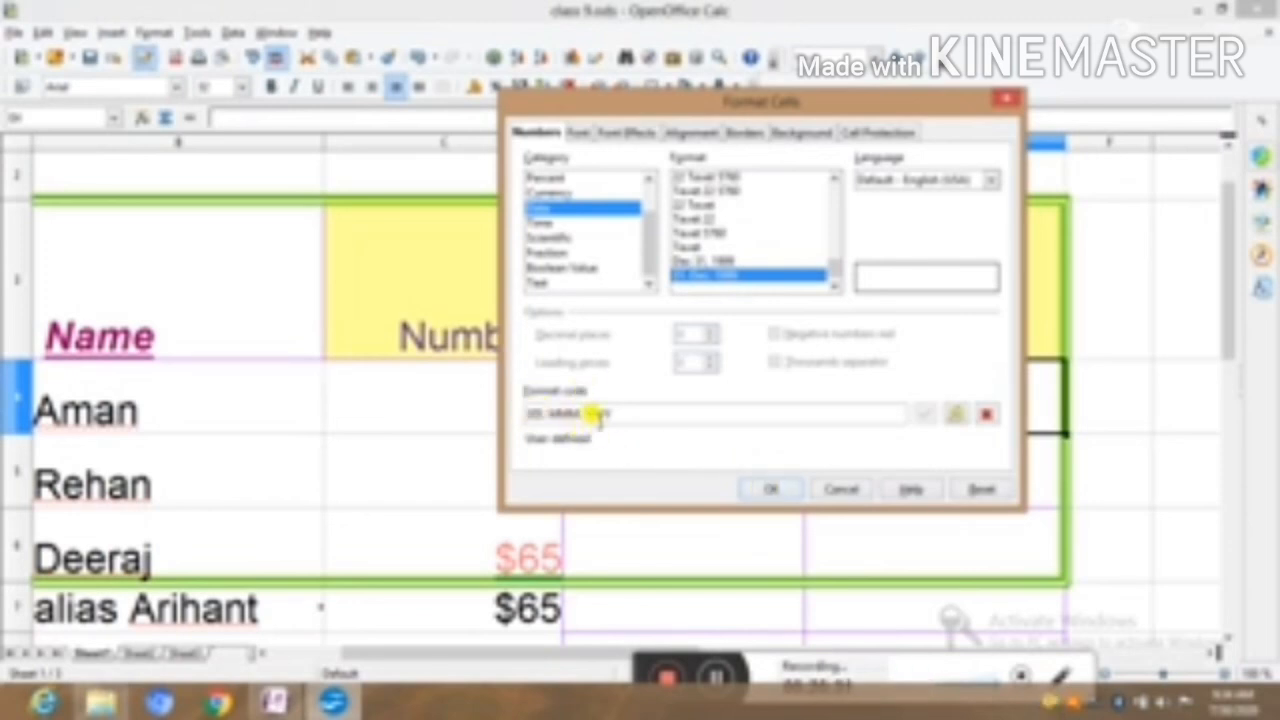
pyautogui.click(766, 488)
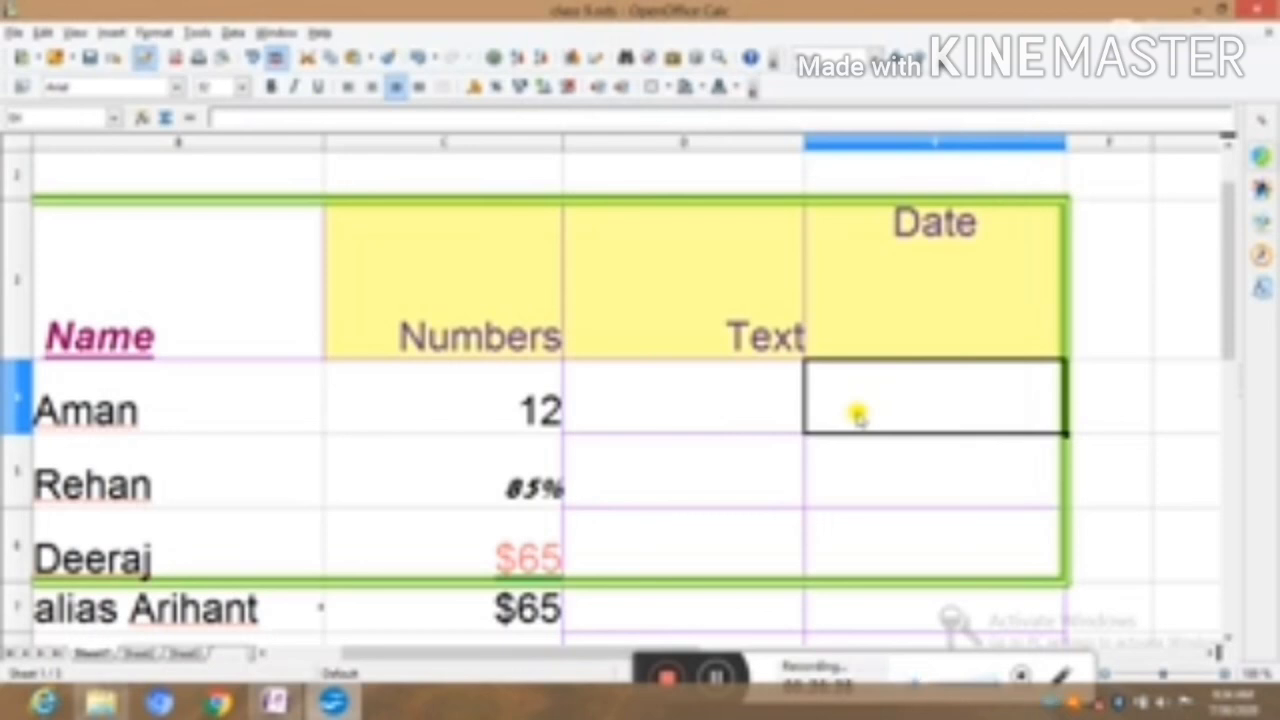
# Enter 31 July 2020 in cell E4.
pyautogui.write('31')
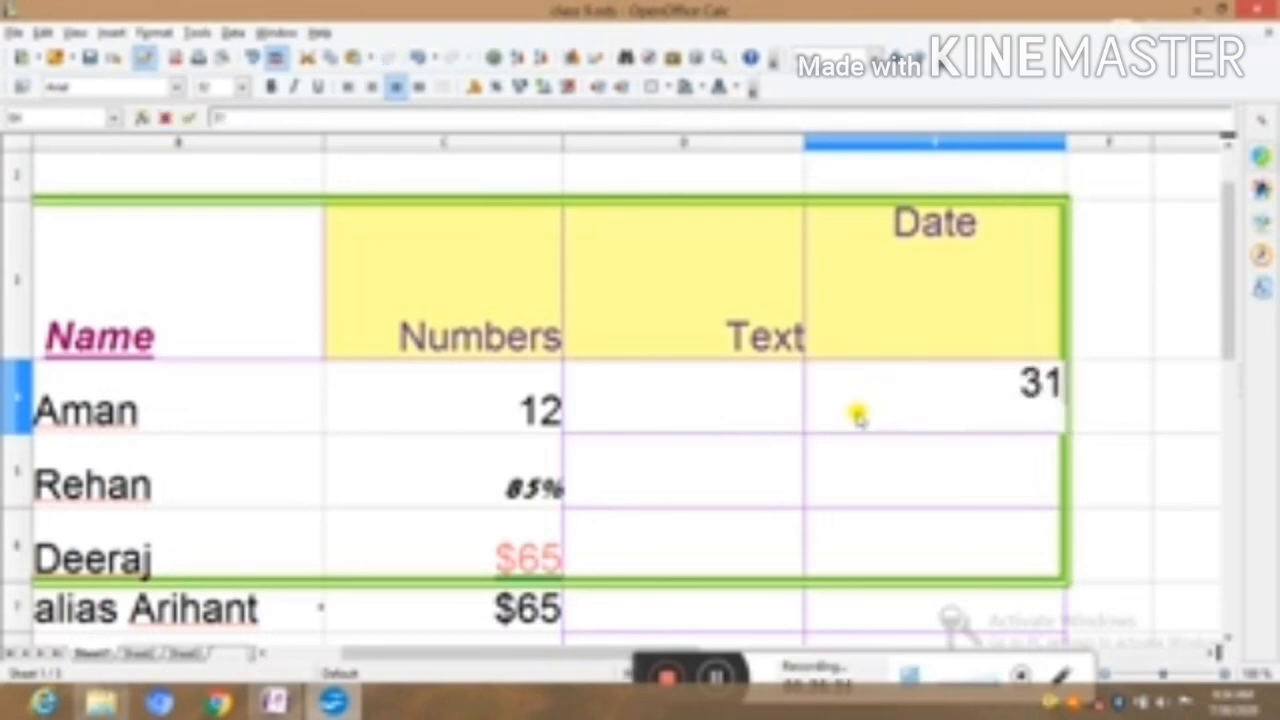
pyautogui.write(' Juk')
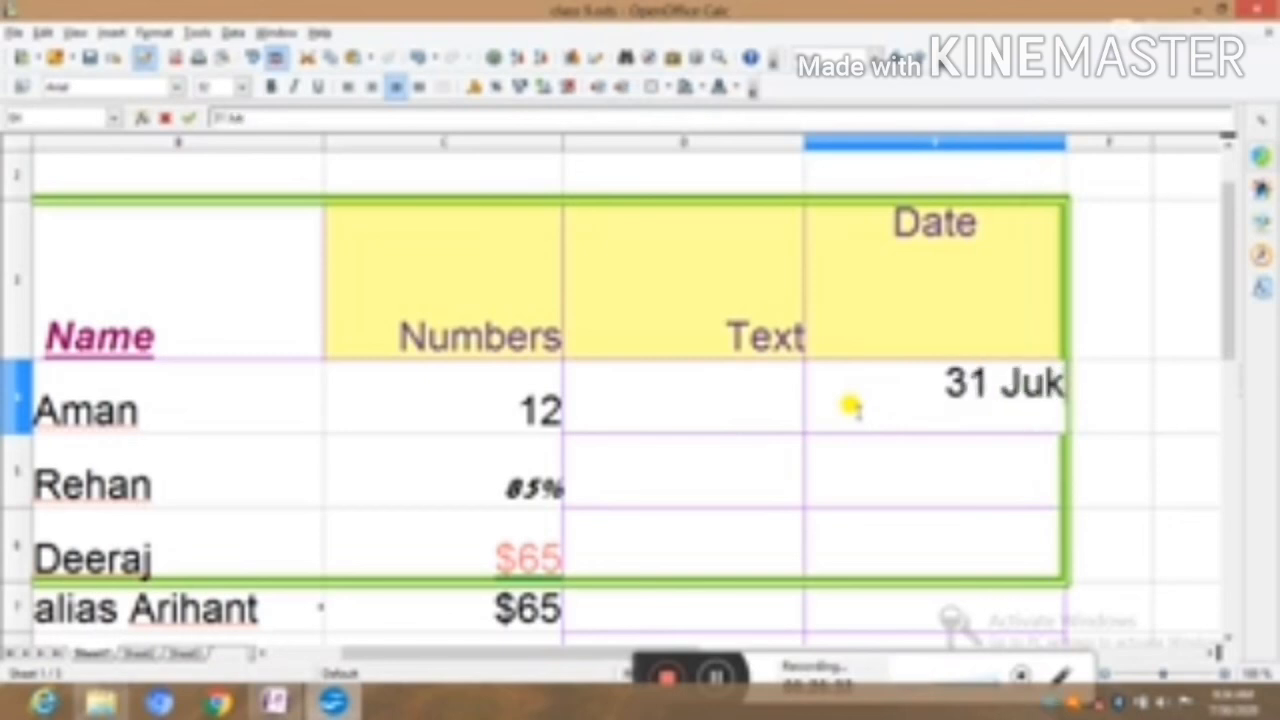
pyautogui.press('BackSpace')
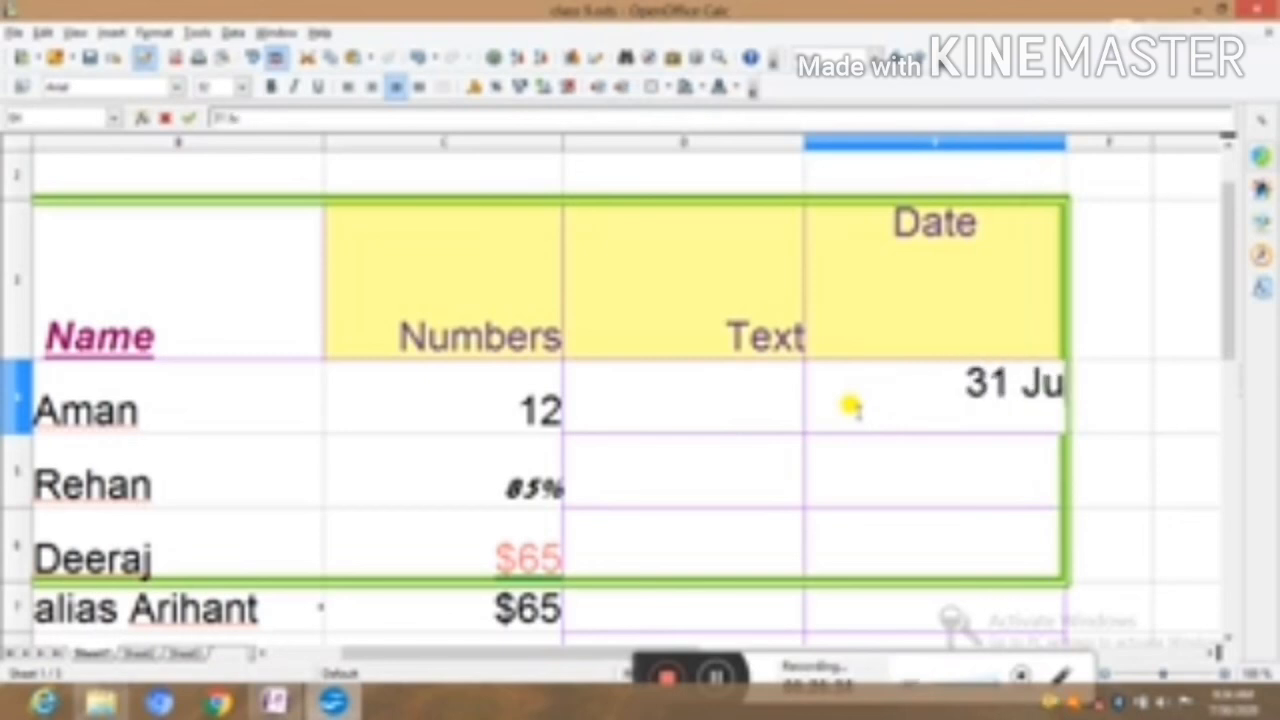
pyautogui.write('ly 2020')
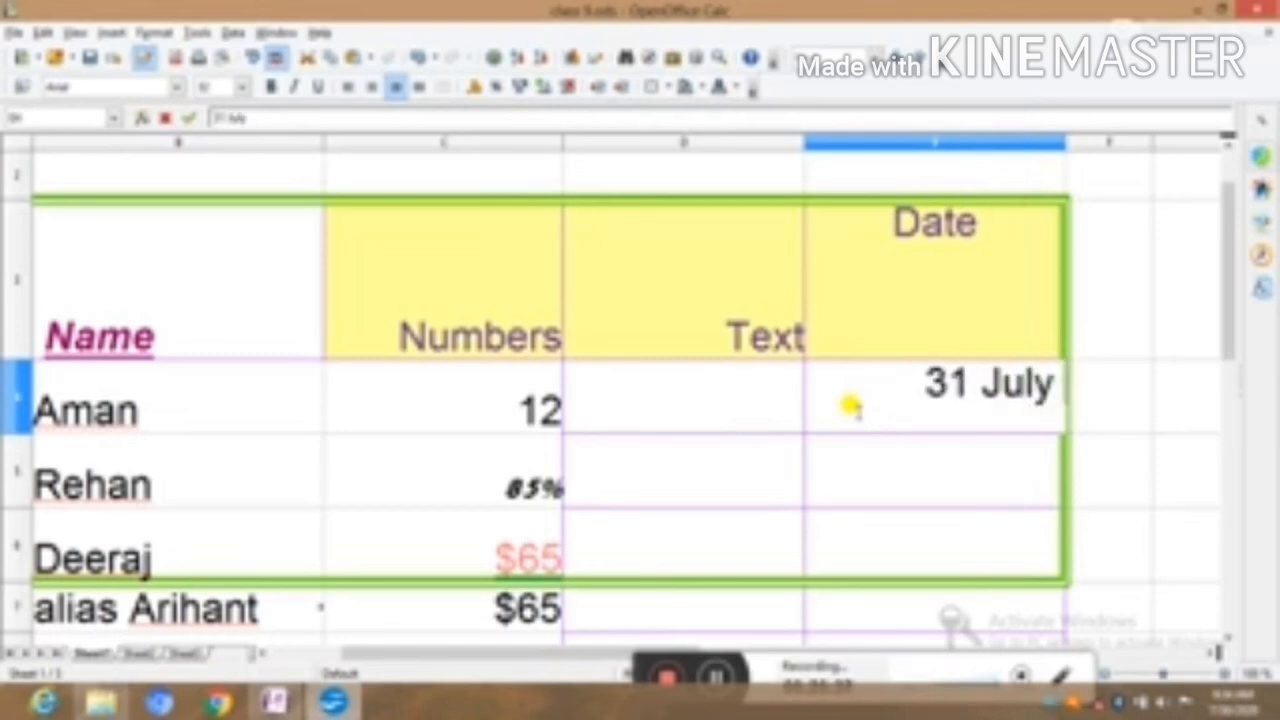
pyautogui.press('Return')
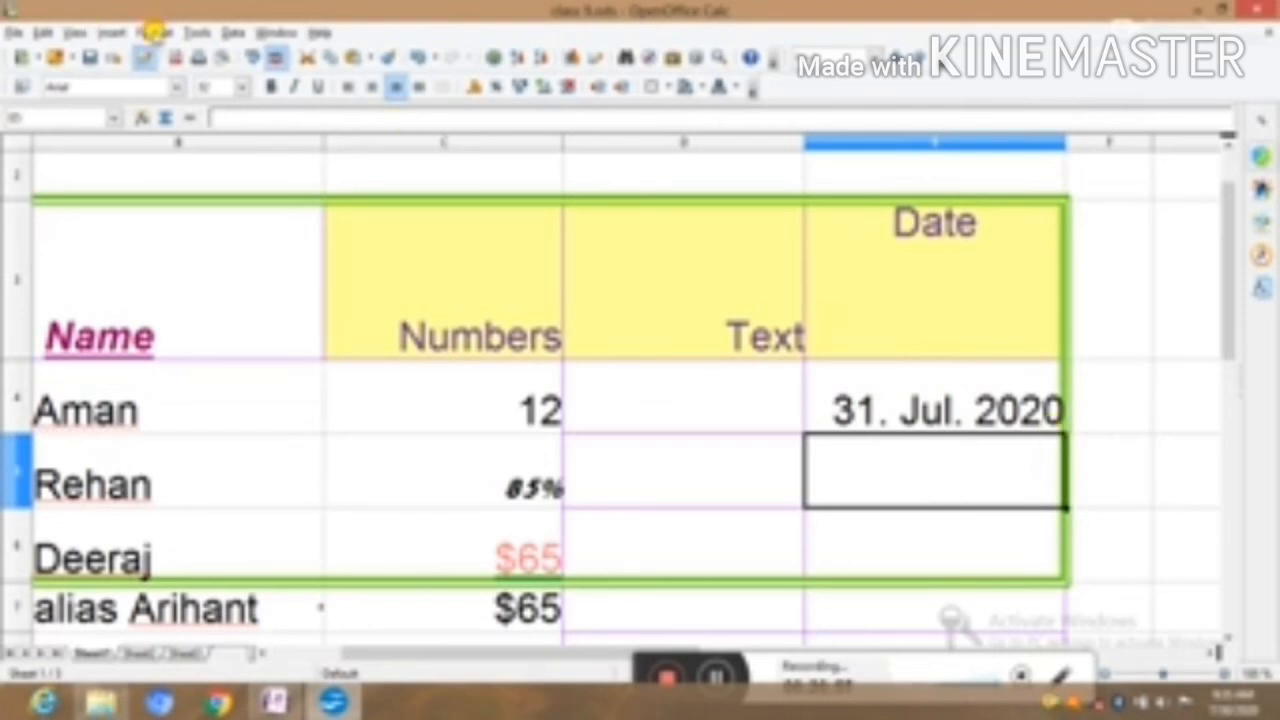
# Apply the date format December 31, 1999 to cell E5.
pyautogui.click(155, 32)
pyautogui.click(192, 81)
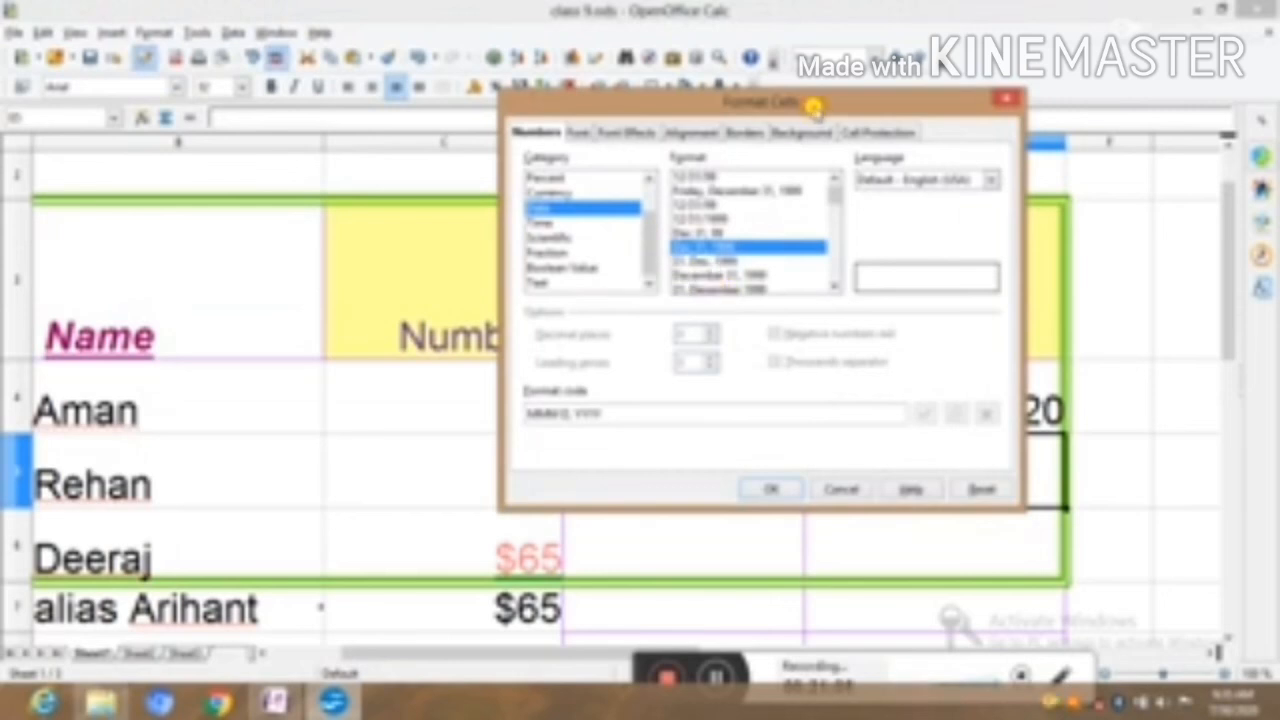
pyautogui.moveTo(812, 104); pyautogui.dragTo(537, 103)
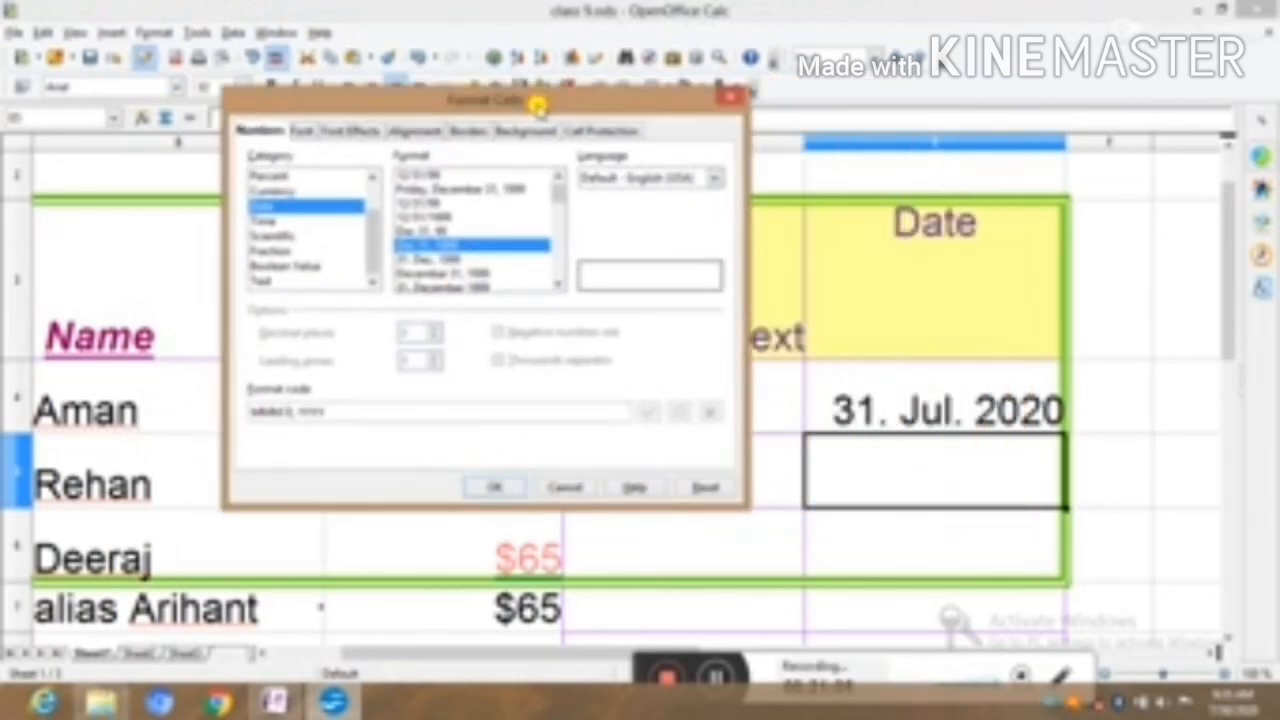
pyautogui.click(434, 286)
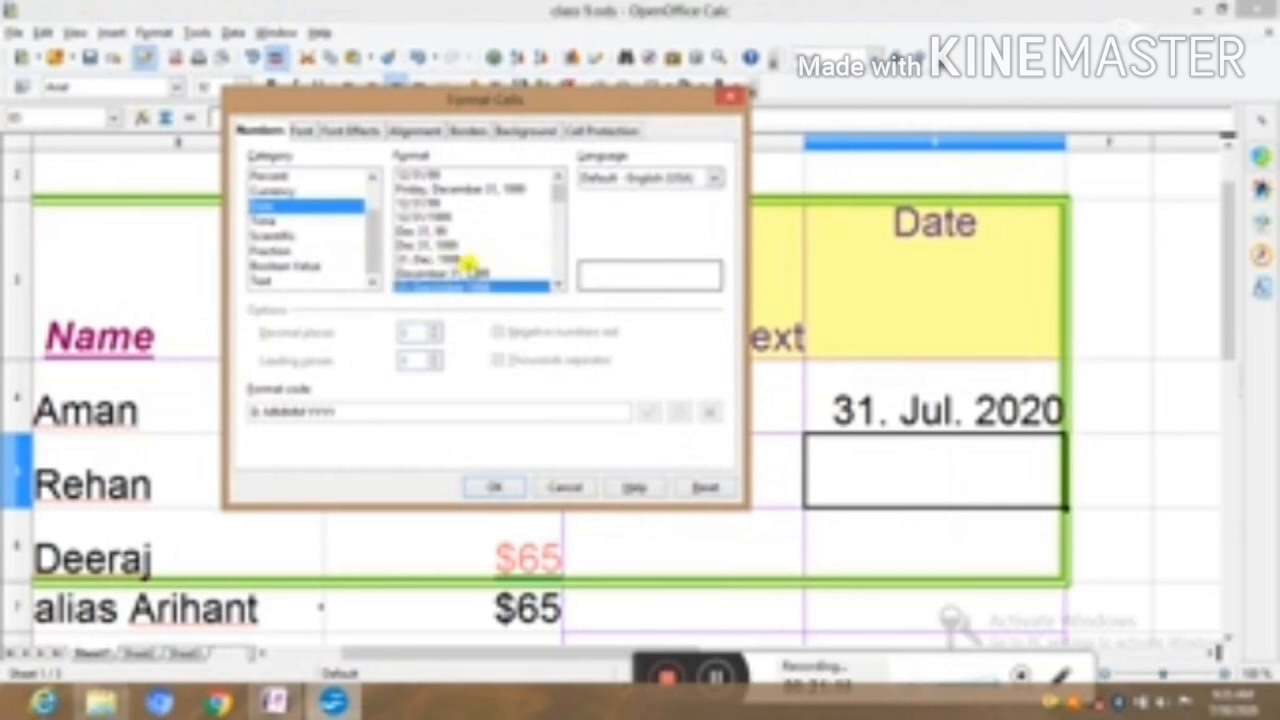
pyautogui.click(449, 274)
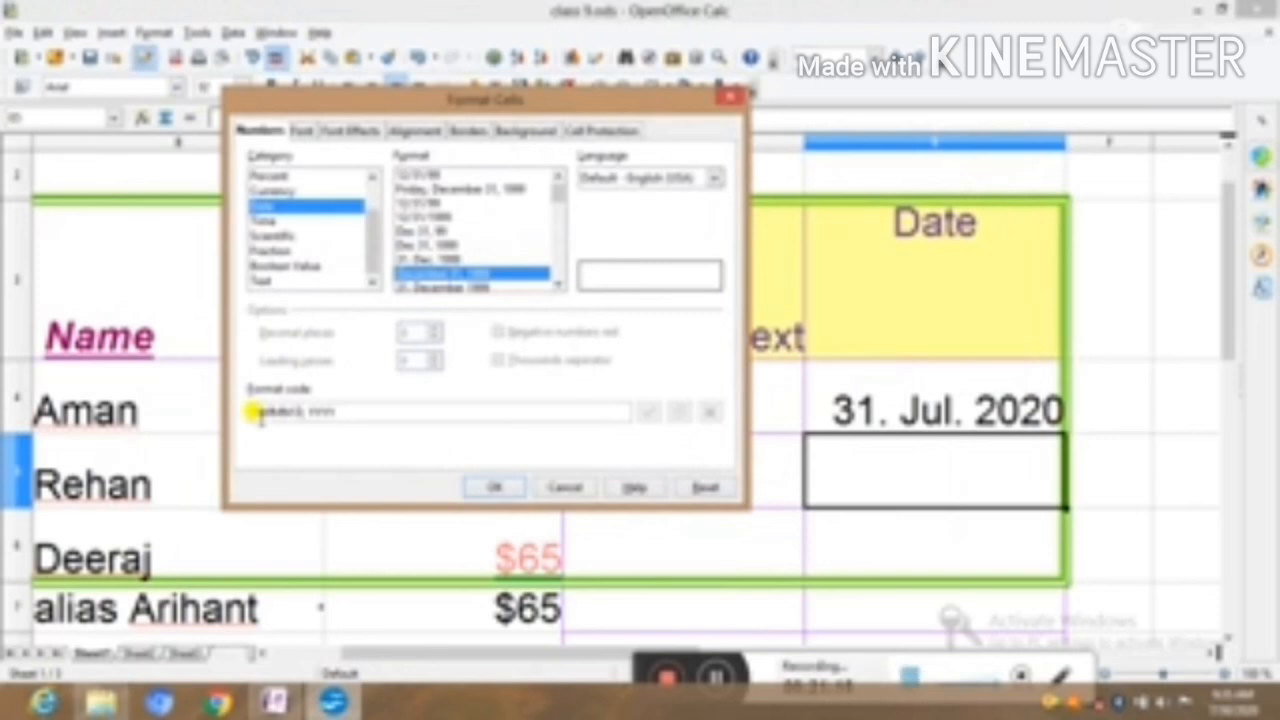
pyautogui.moveTo(256, 414); pyautogui.dragTo(284, 418)
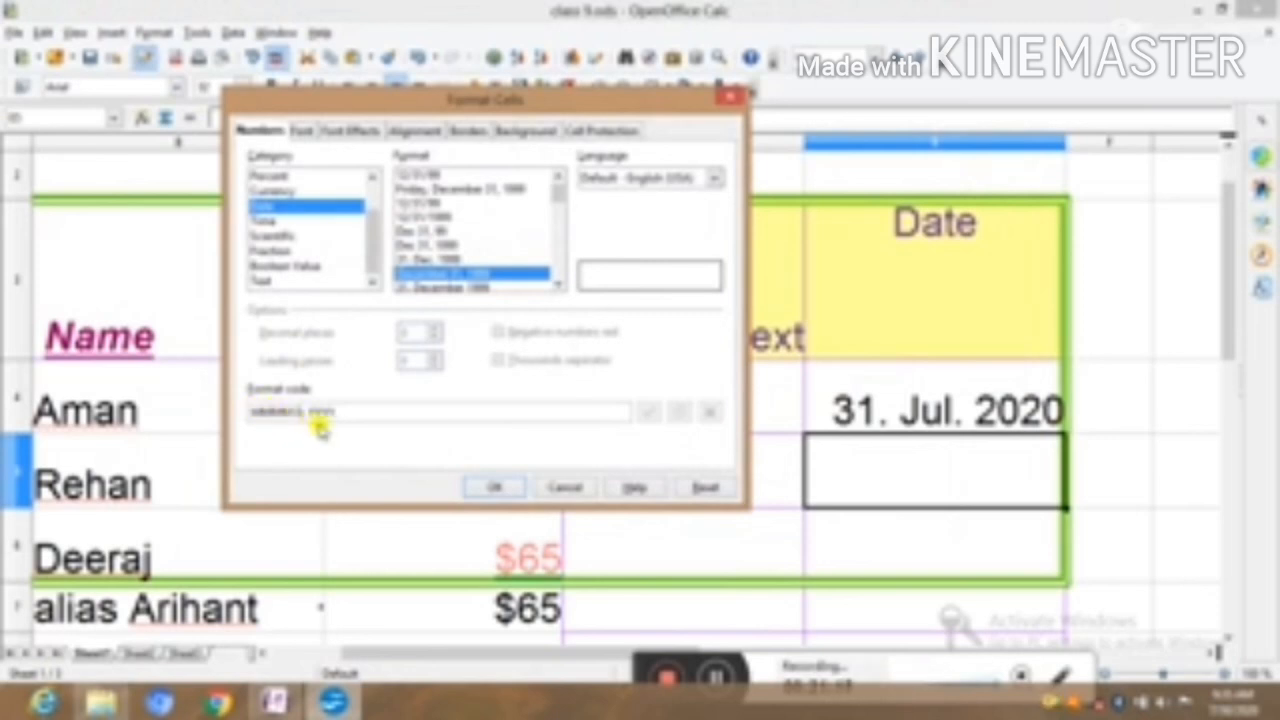
pyautogui.click(483, 490)
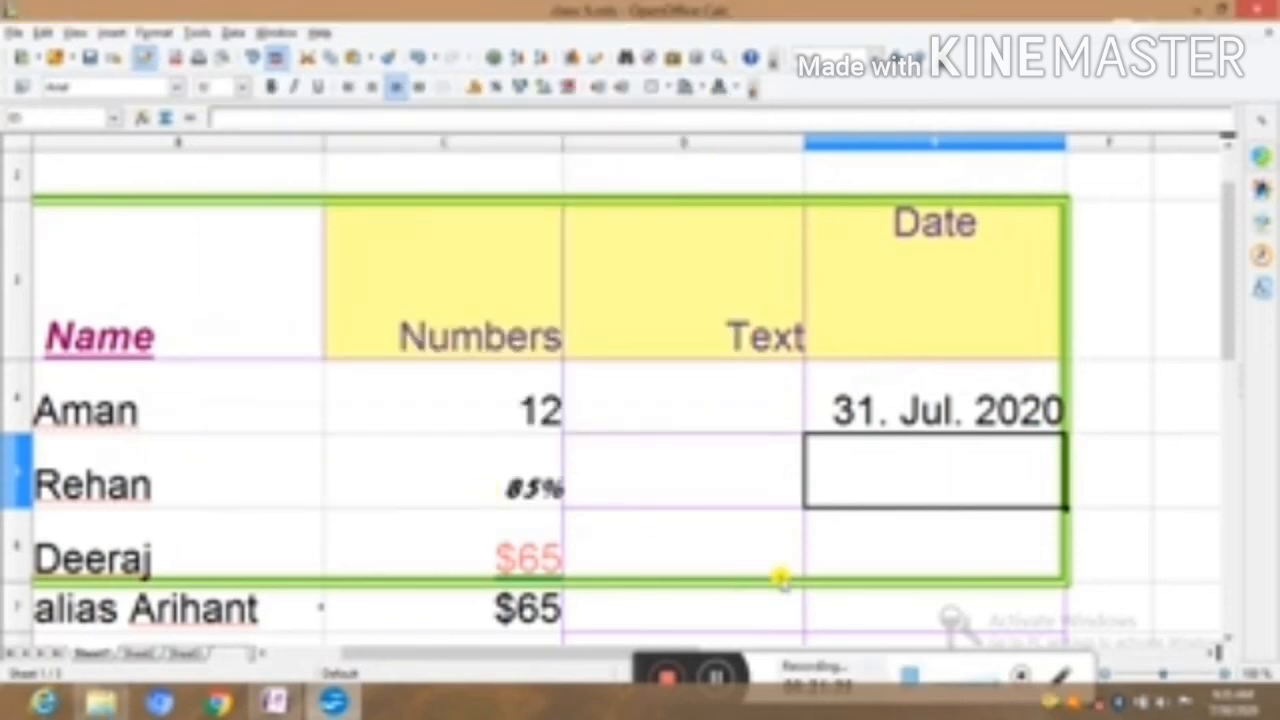
# Enter the date 31 July 2020 in cell E5.
pyautogui.write('31')
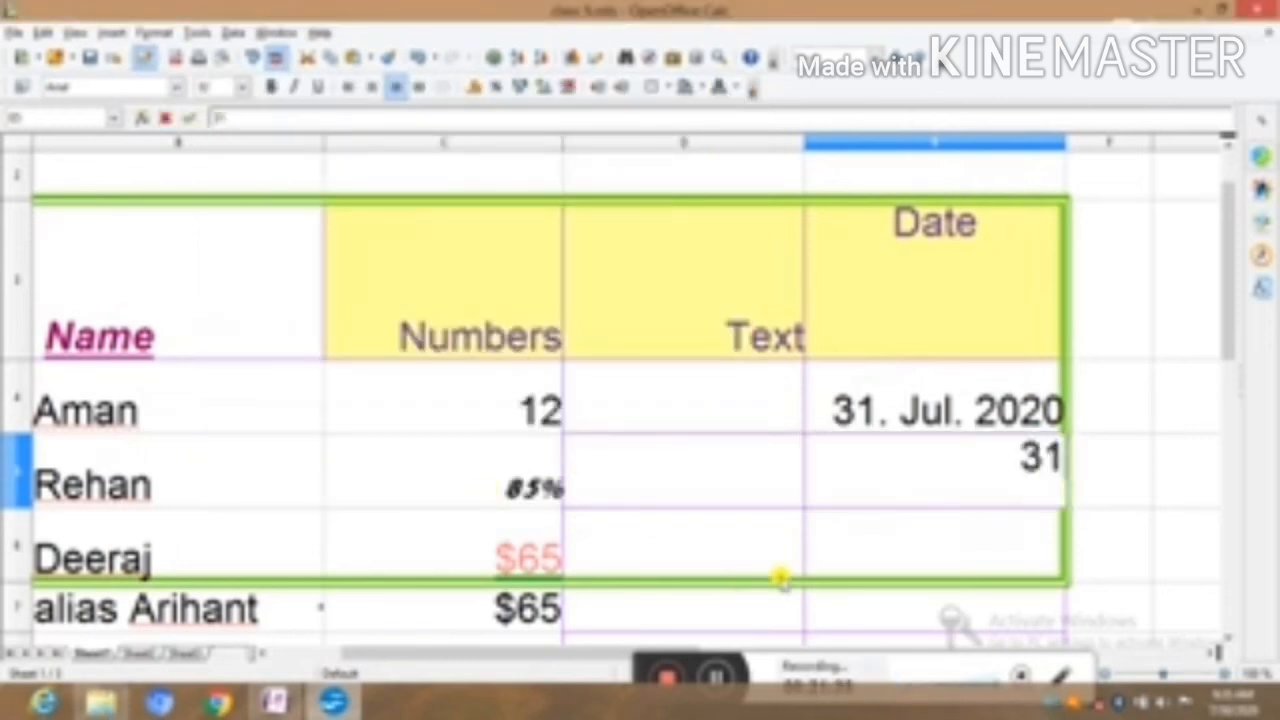
pyautogui.write(' J')
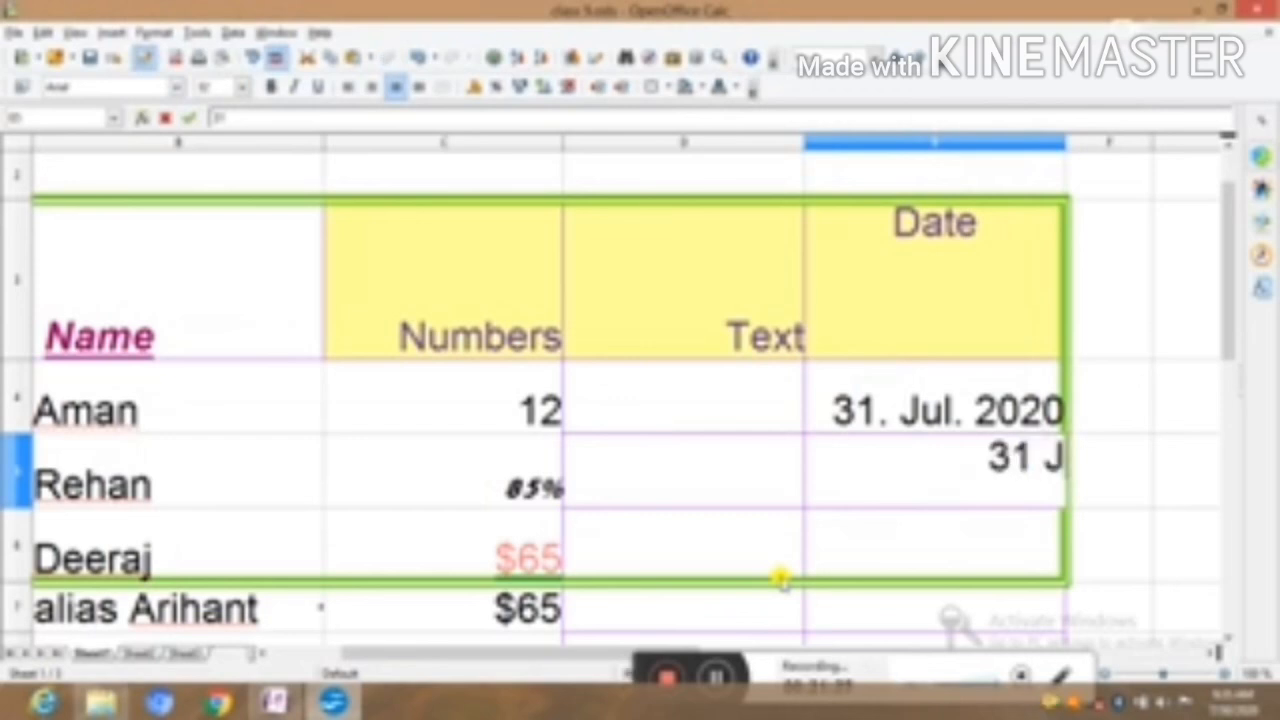
pyautogui.write('uly')
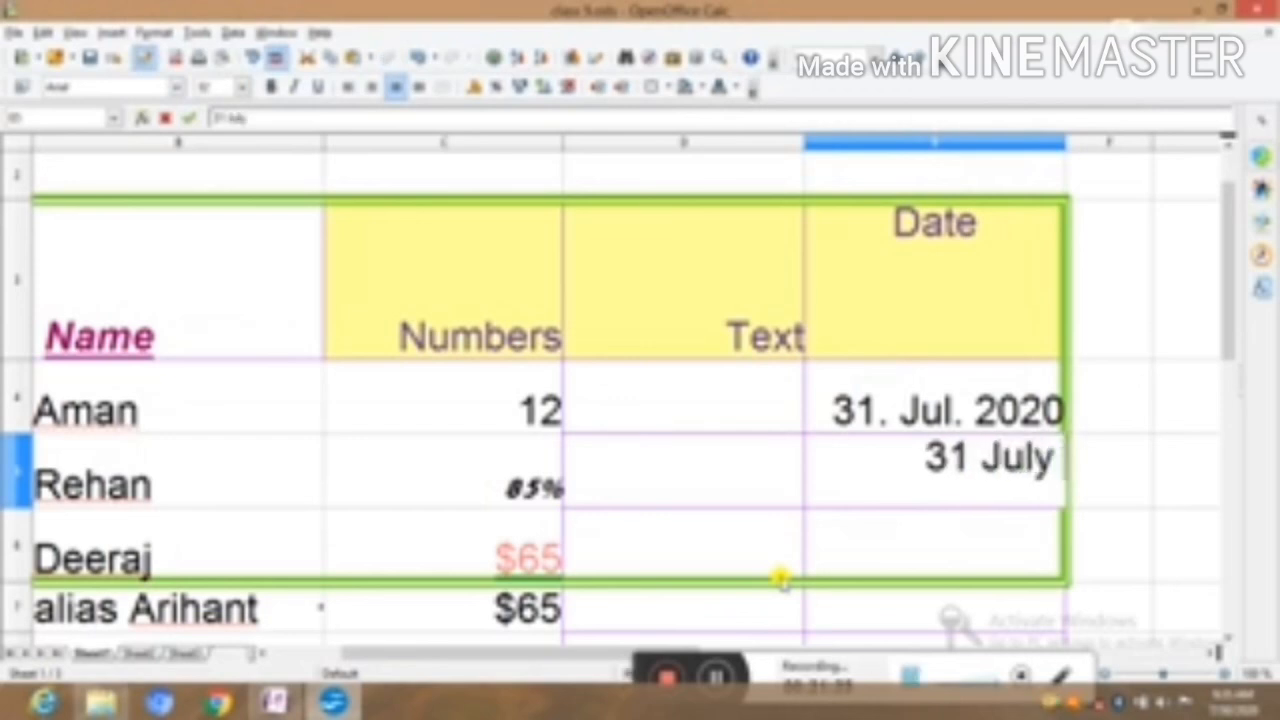
pyautogui.write(' 2020')
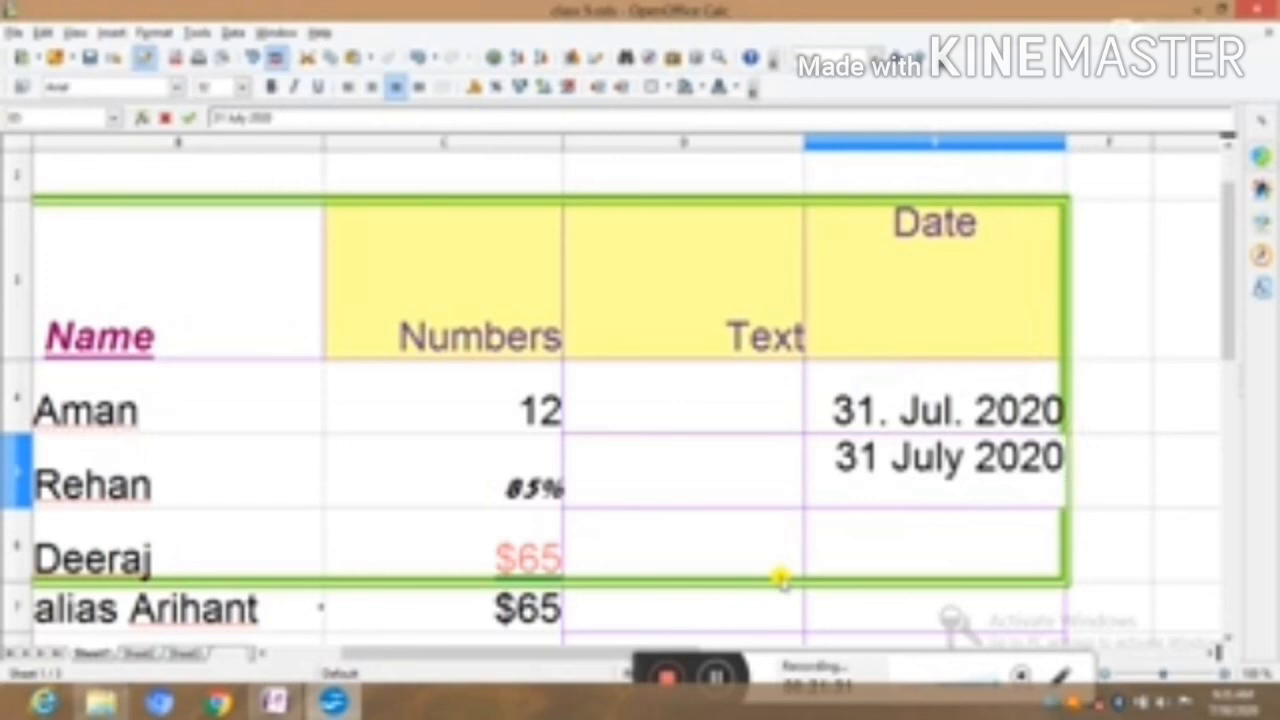
pyautogui.press('Return')
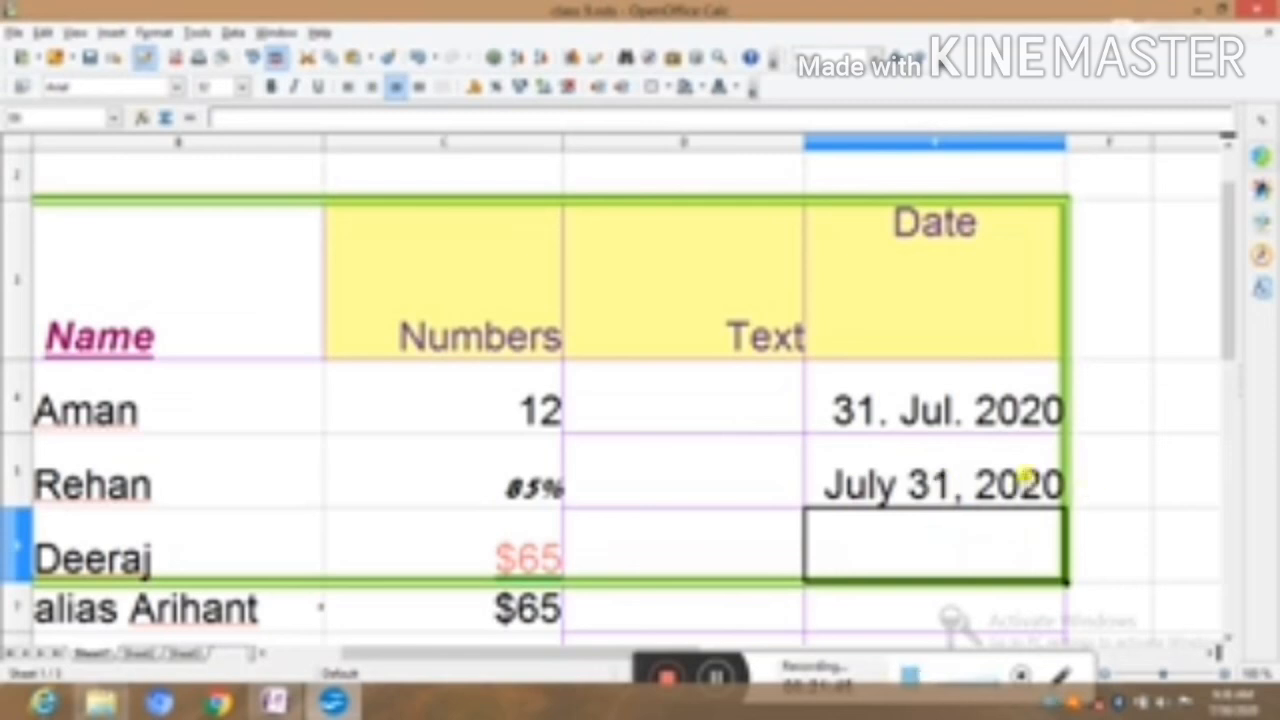
# Fill the date in cell E5 down column E through row 19.
pyautogui.click(1022, 480)
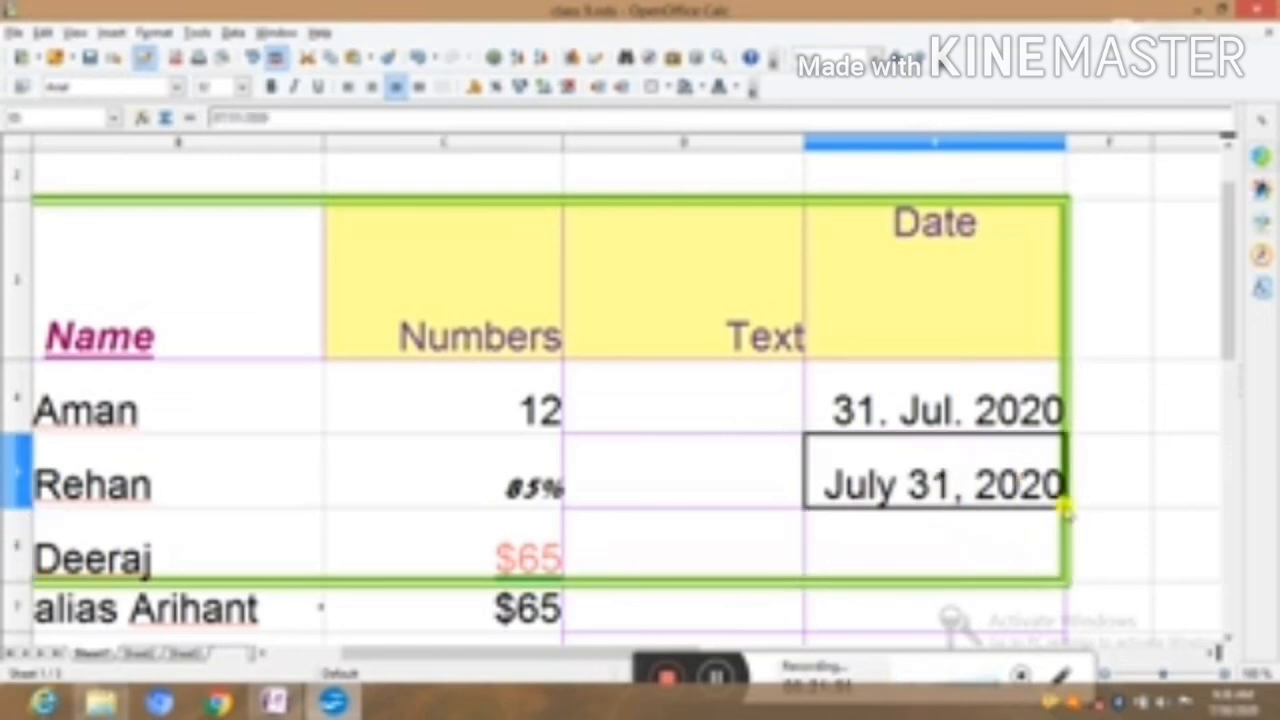
pyautogui.moveTo(1050, 490); pyautogui.dragTo(1020, 514)
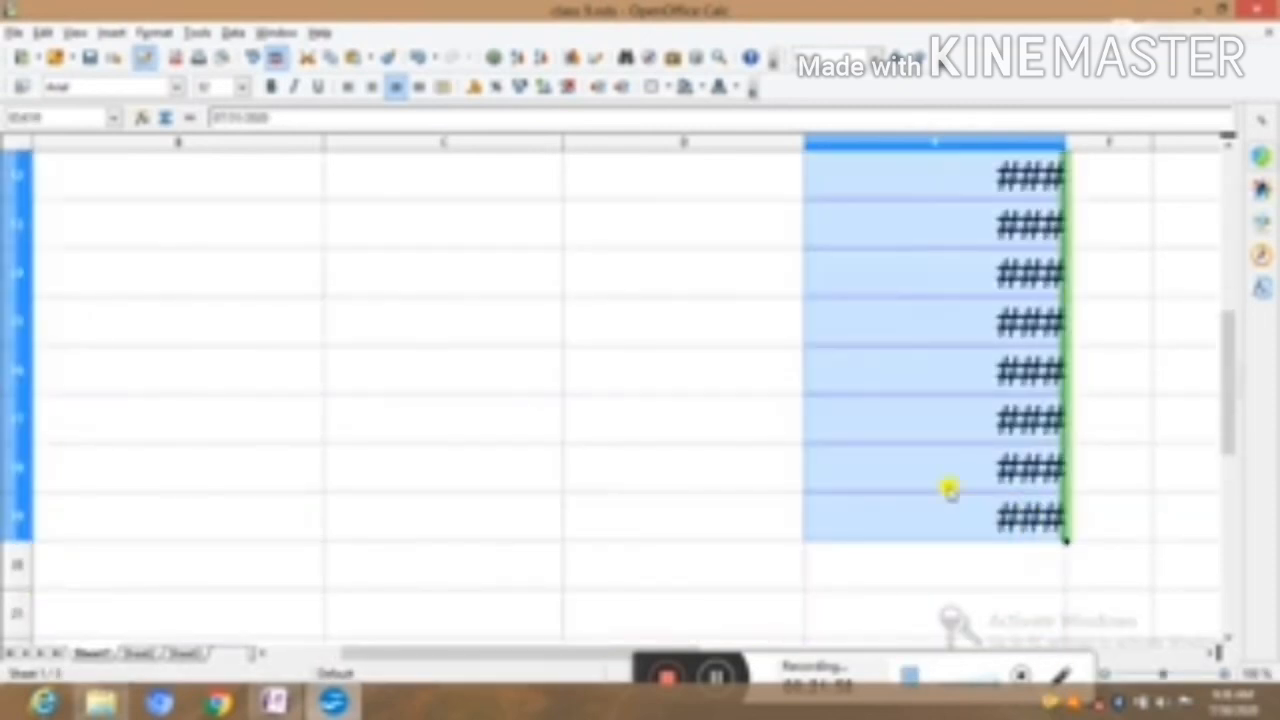
pyautogui.scroll(4, 890, 420)
pyautogui.scroll(-1, 888, 420)
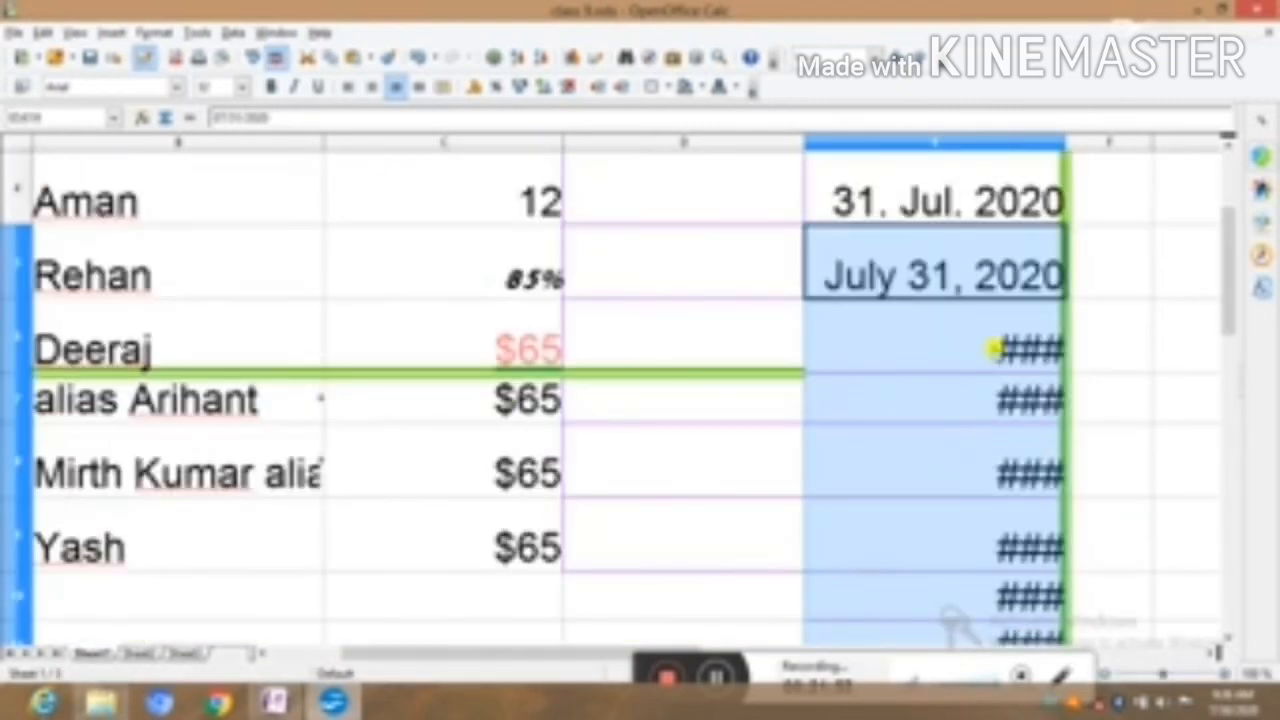
# Replace the filled date in cell E6 with 2 May 2020.
pyautogui.click(980, 352)
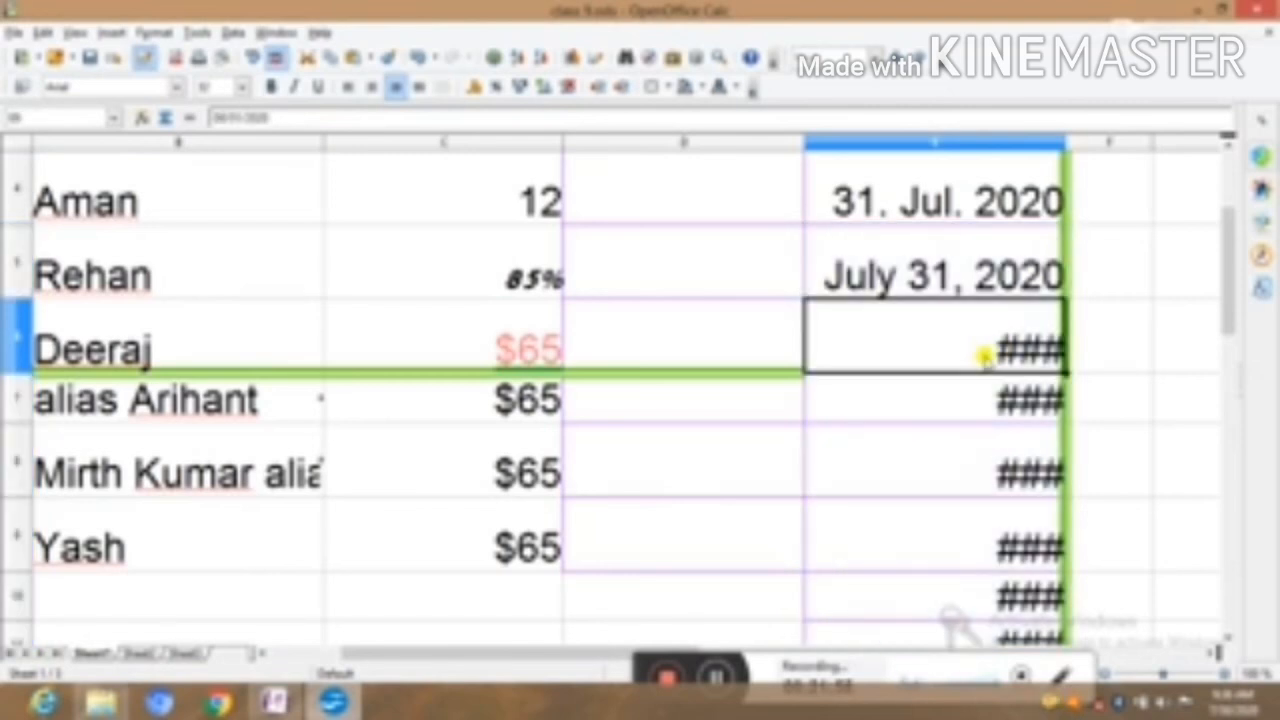
pyautogui.write('2')
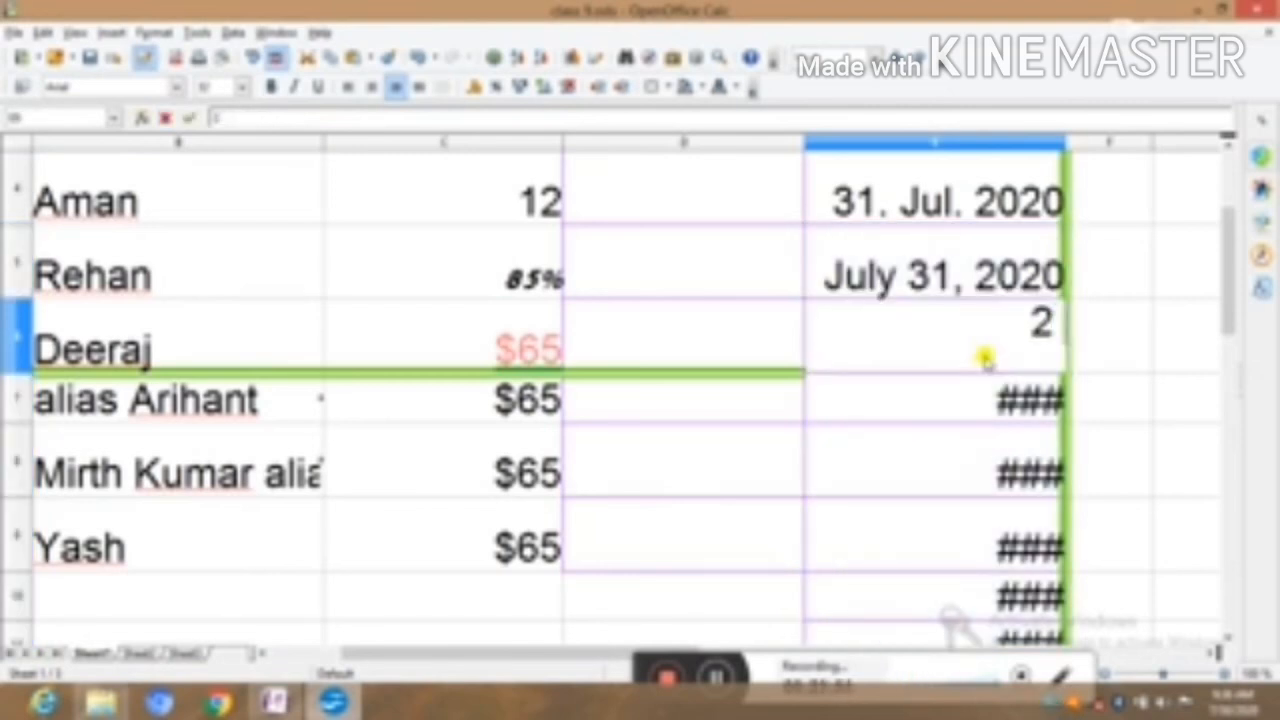
pyautogui.write(' May 2020')
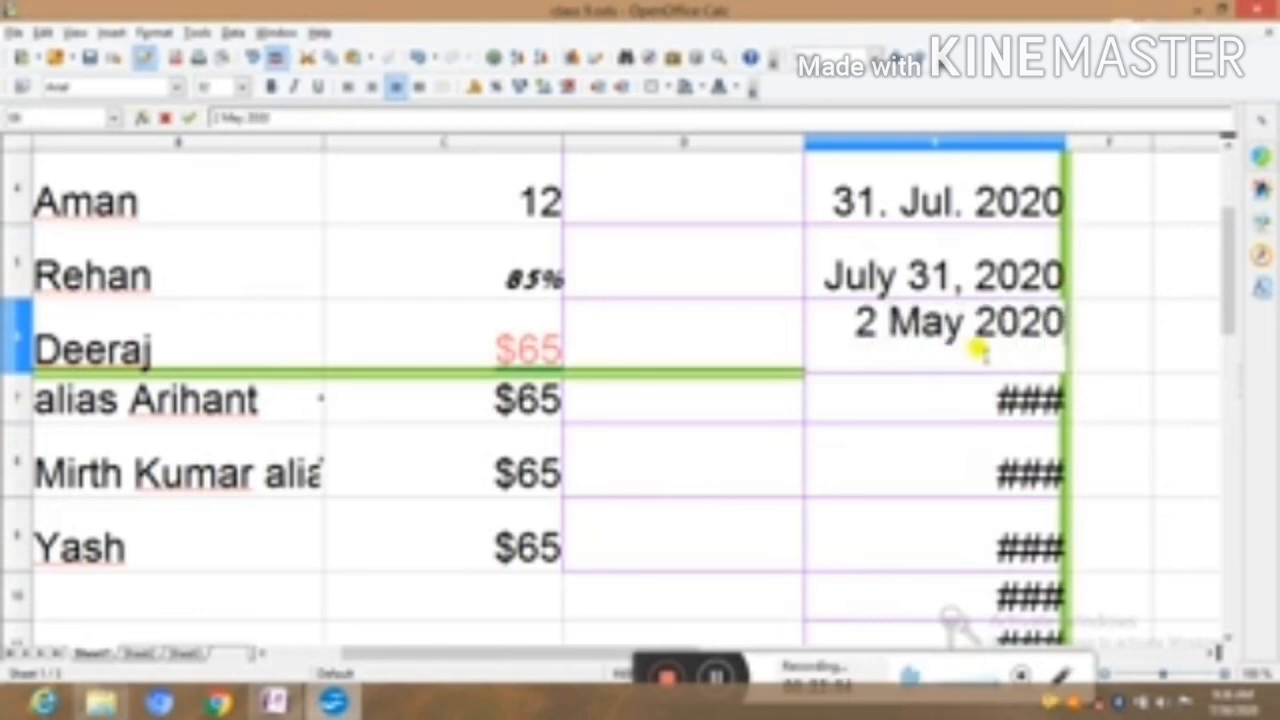
pyautogui.press('Return')
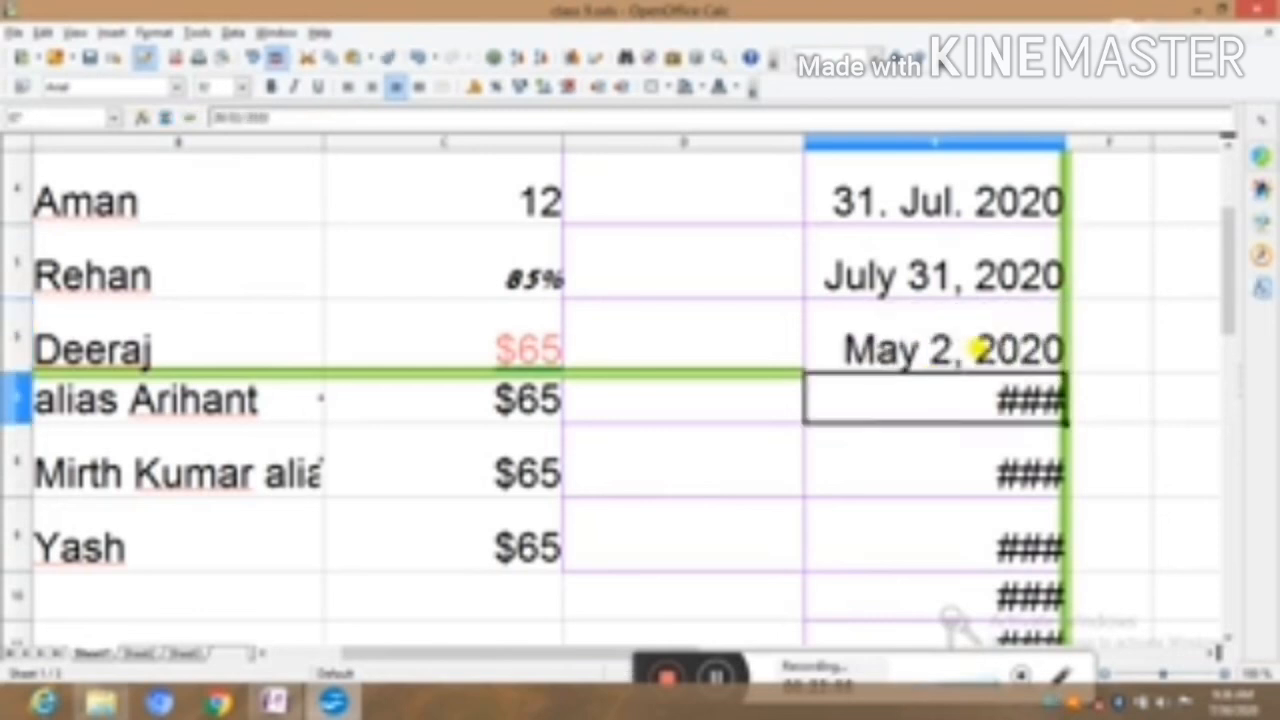
pyautogui.scroll(-1, 980, 352)
pyautogui.scroll(2, 985, 360)
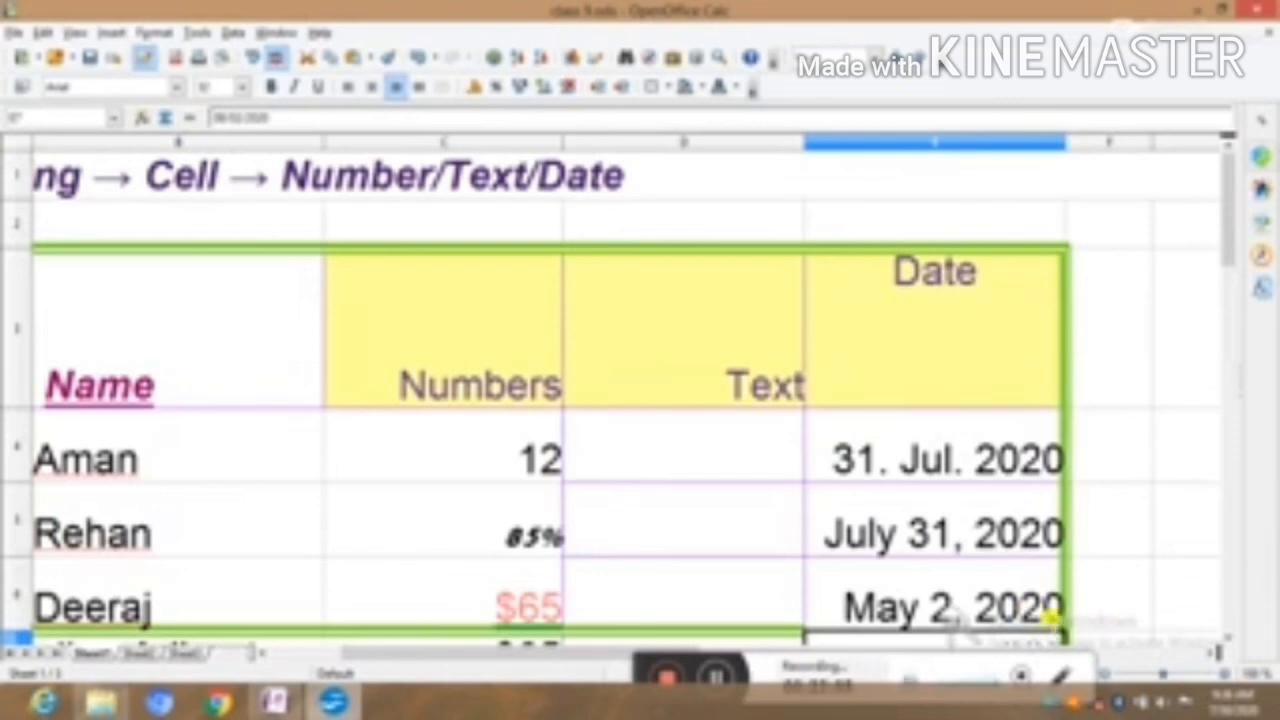
pyautogui.scroll(-1, 1050, 625)
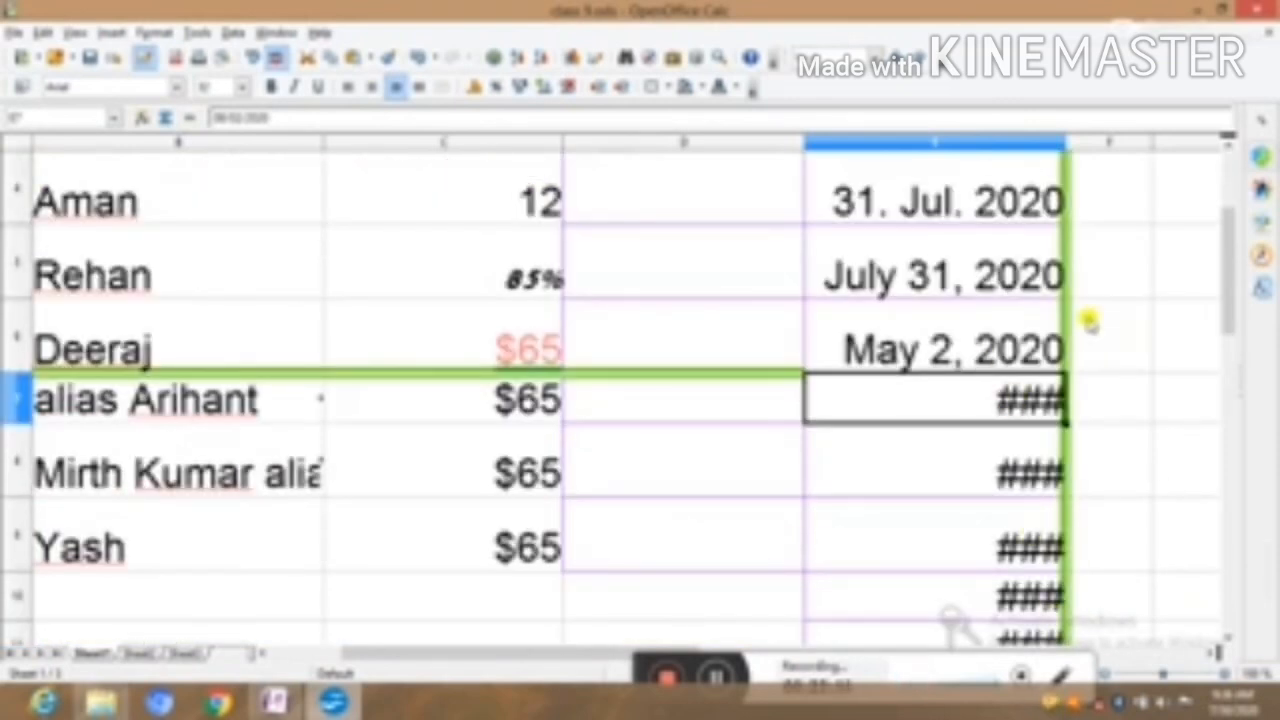